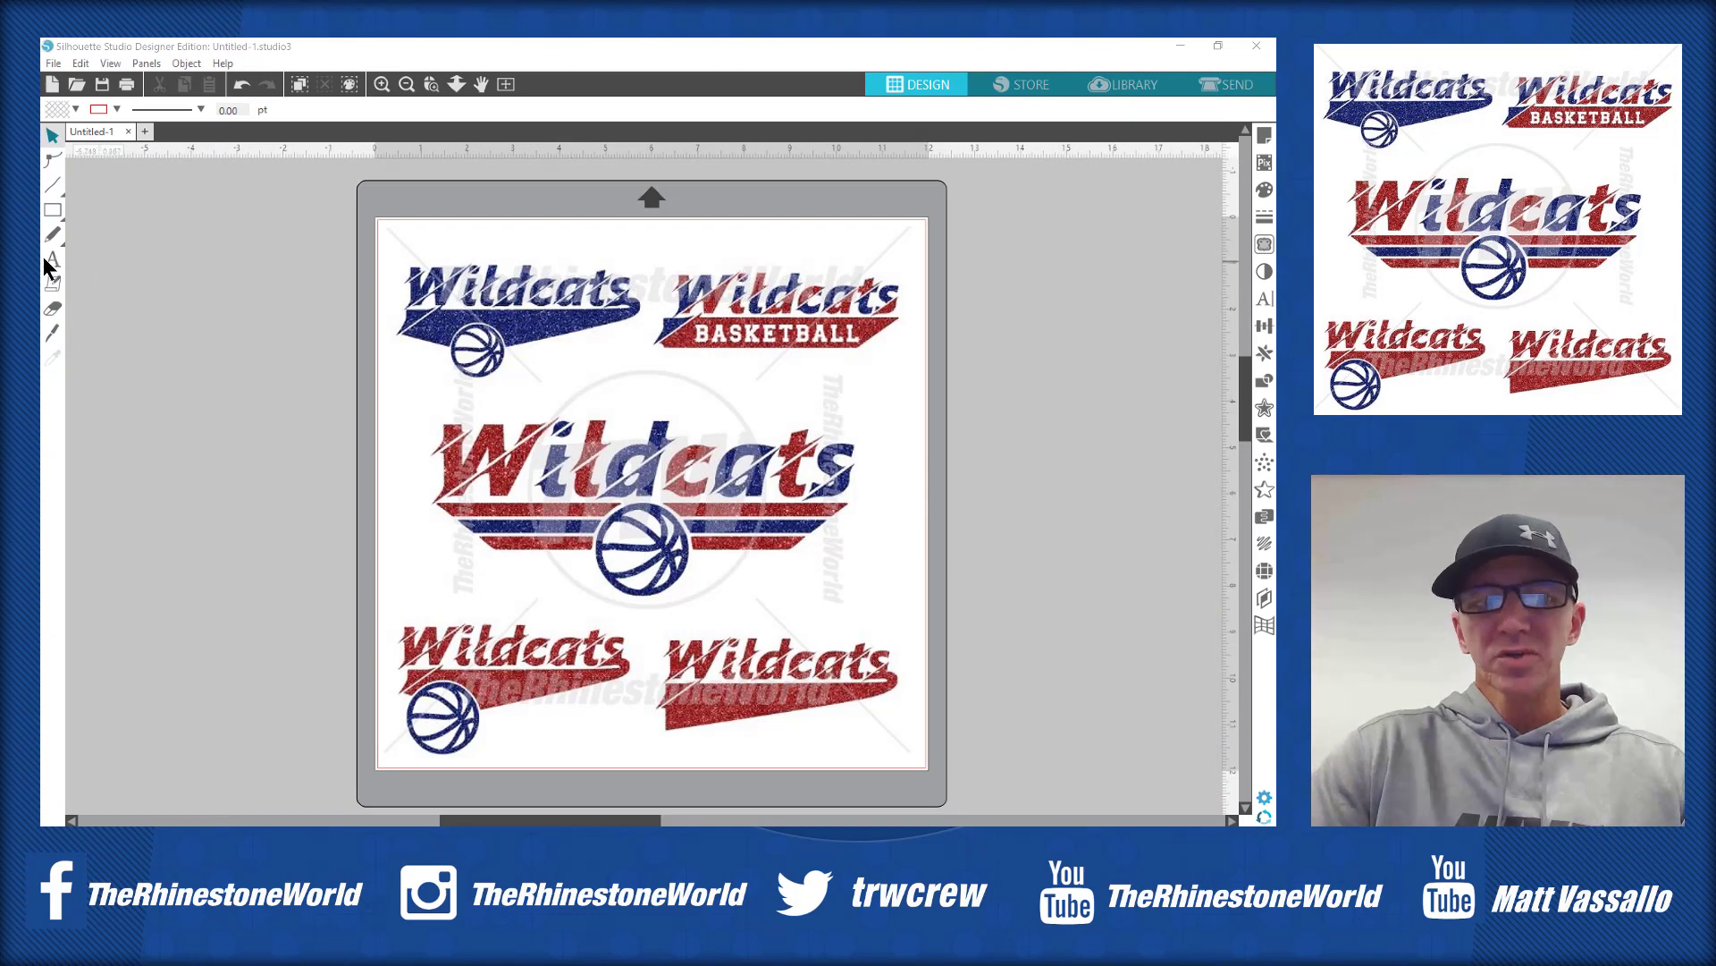
- Add the text "Wildcats1" on the blank page in the TRW Slashing font at 72 pt
click(51, 260)
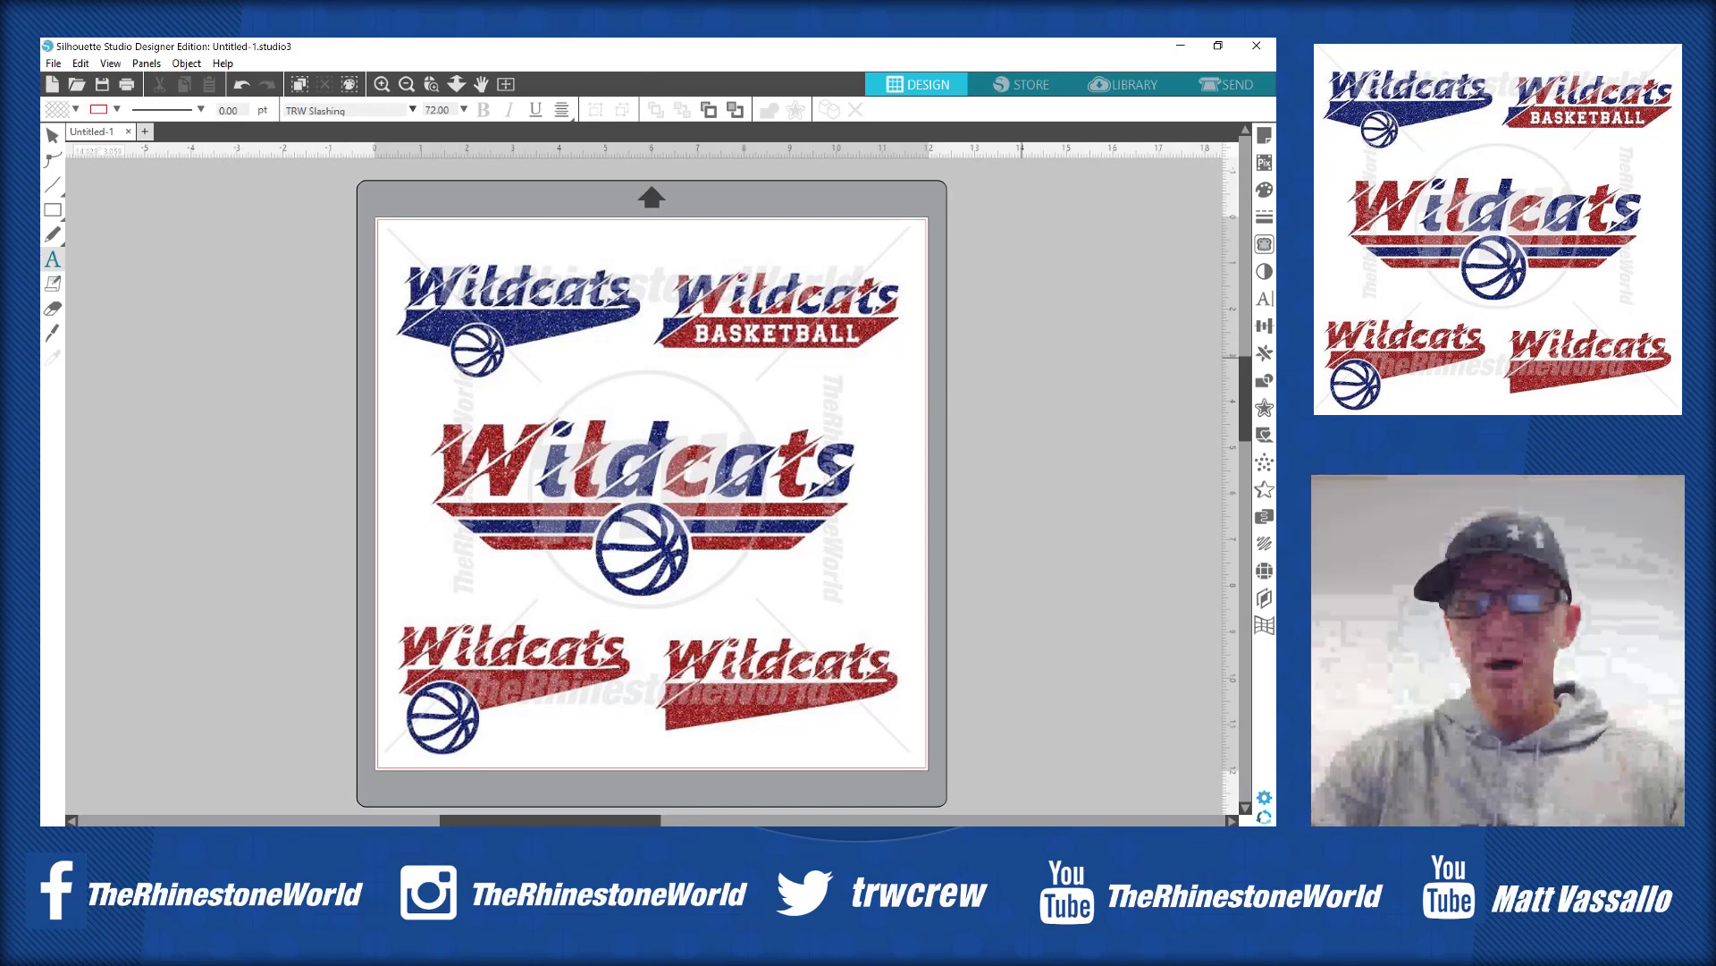
click(1264, 299)
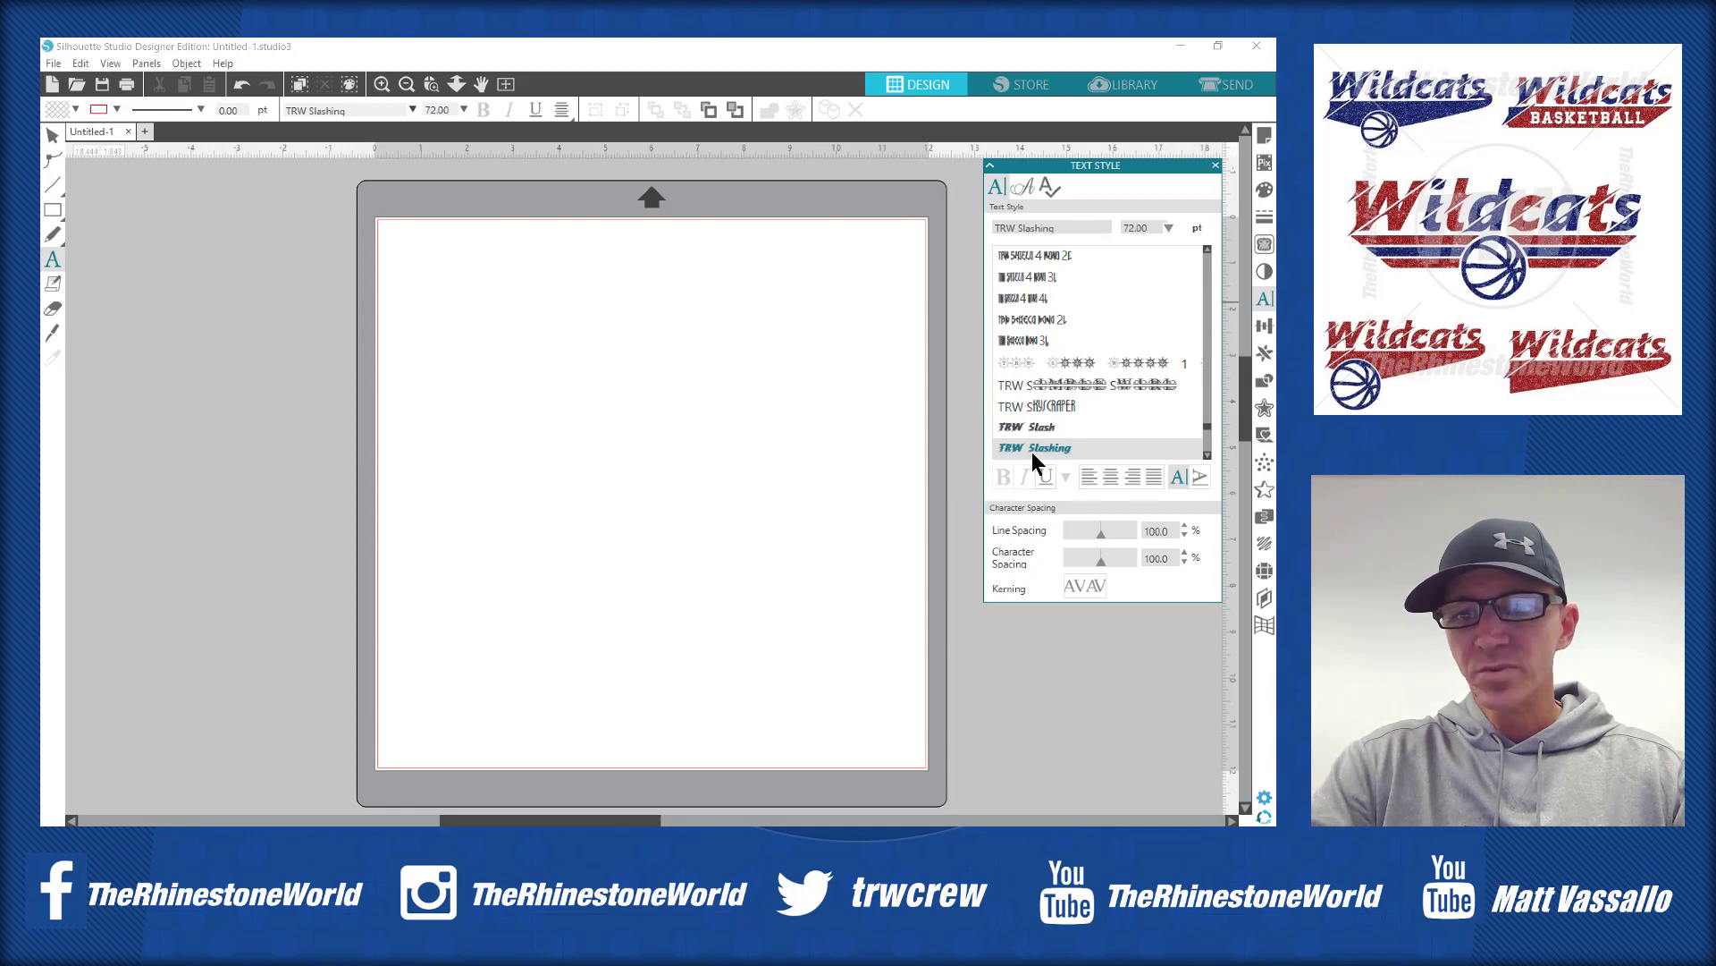
click(478, 411)
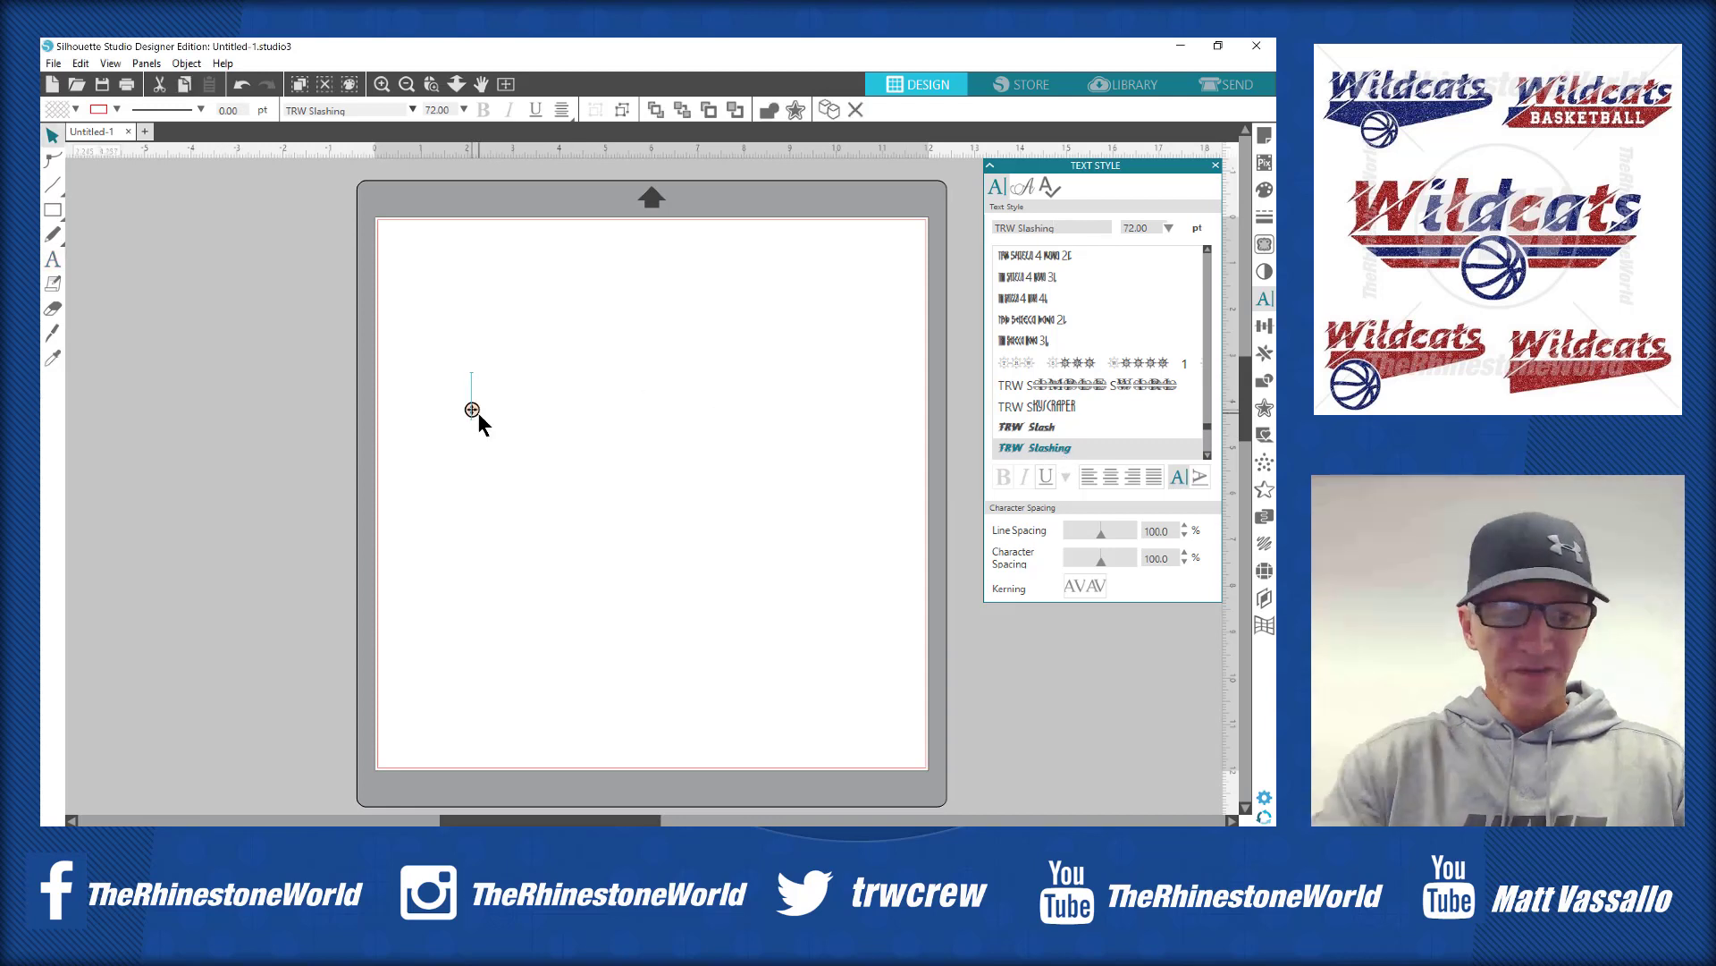
text(Wildcats)
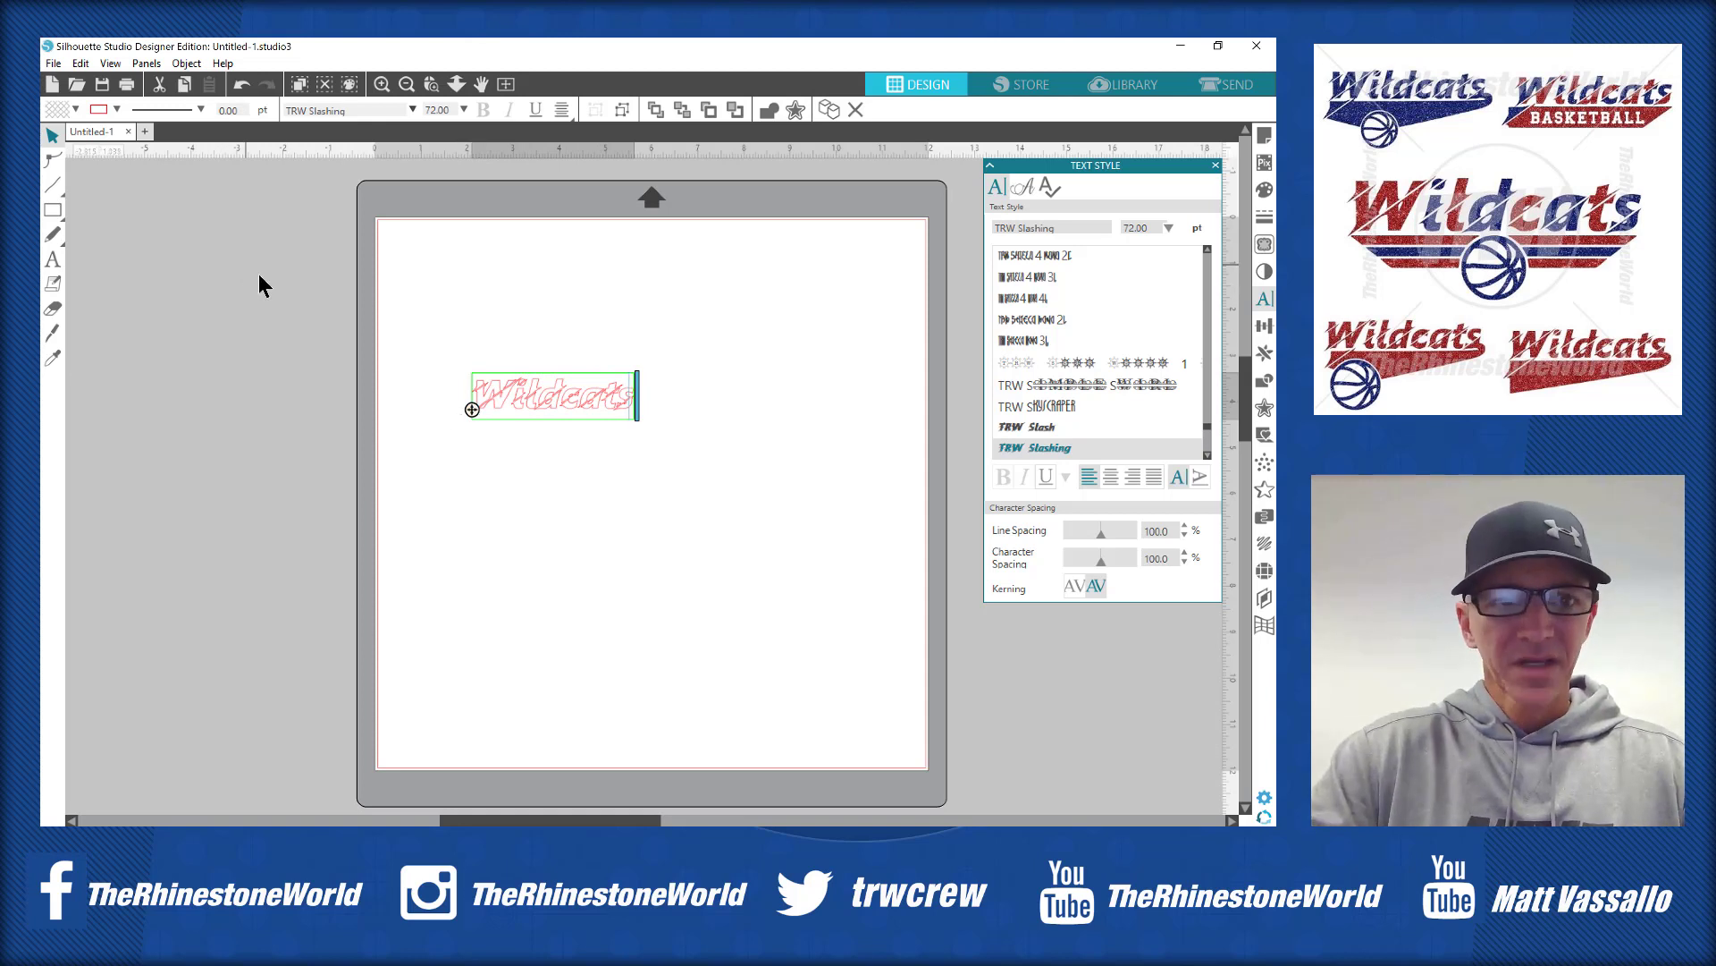
text(1)
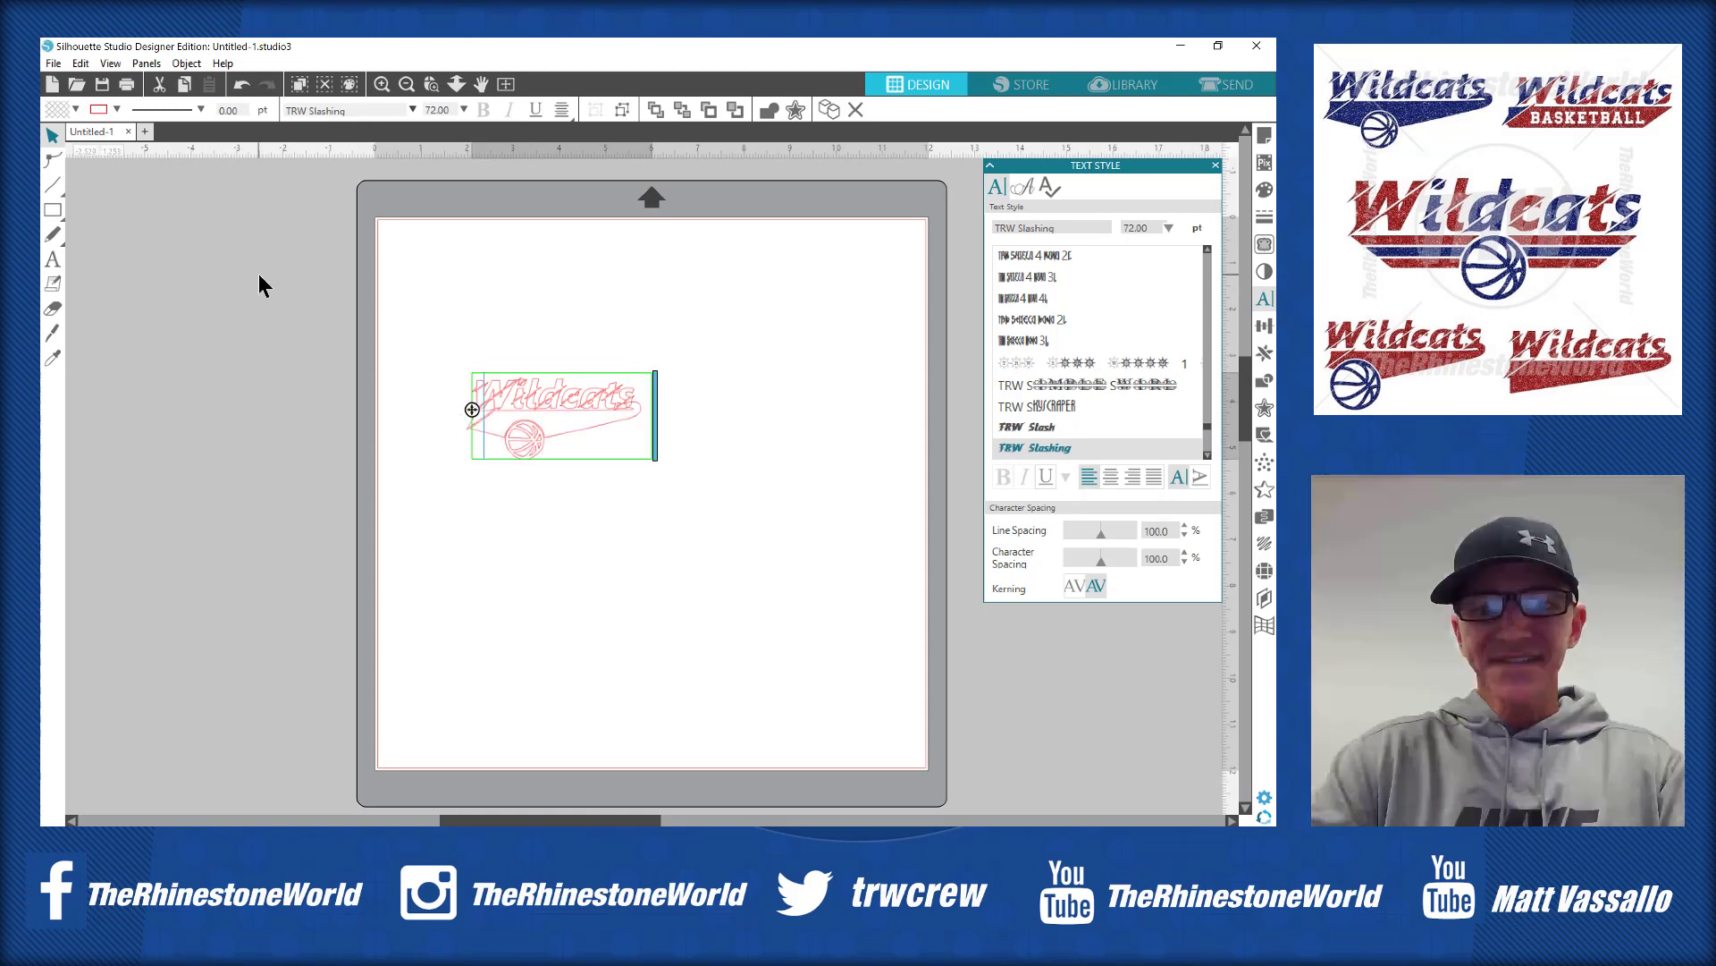
- Enlarge the Wildcats text to about 8.3 in wide and reposition it in the upper half of the page
click(53, 134)
click(633, 400)
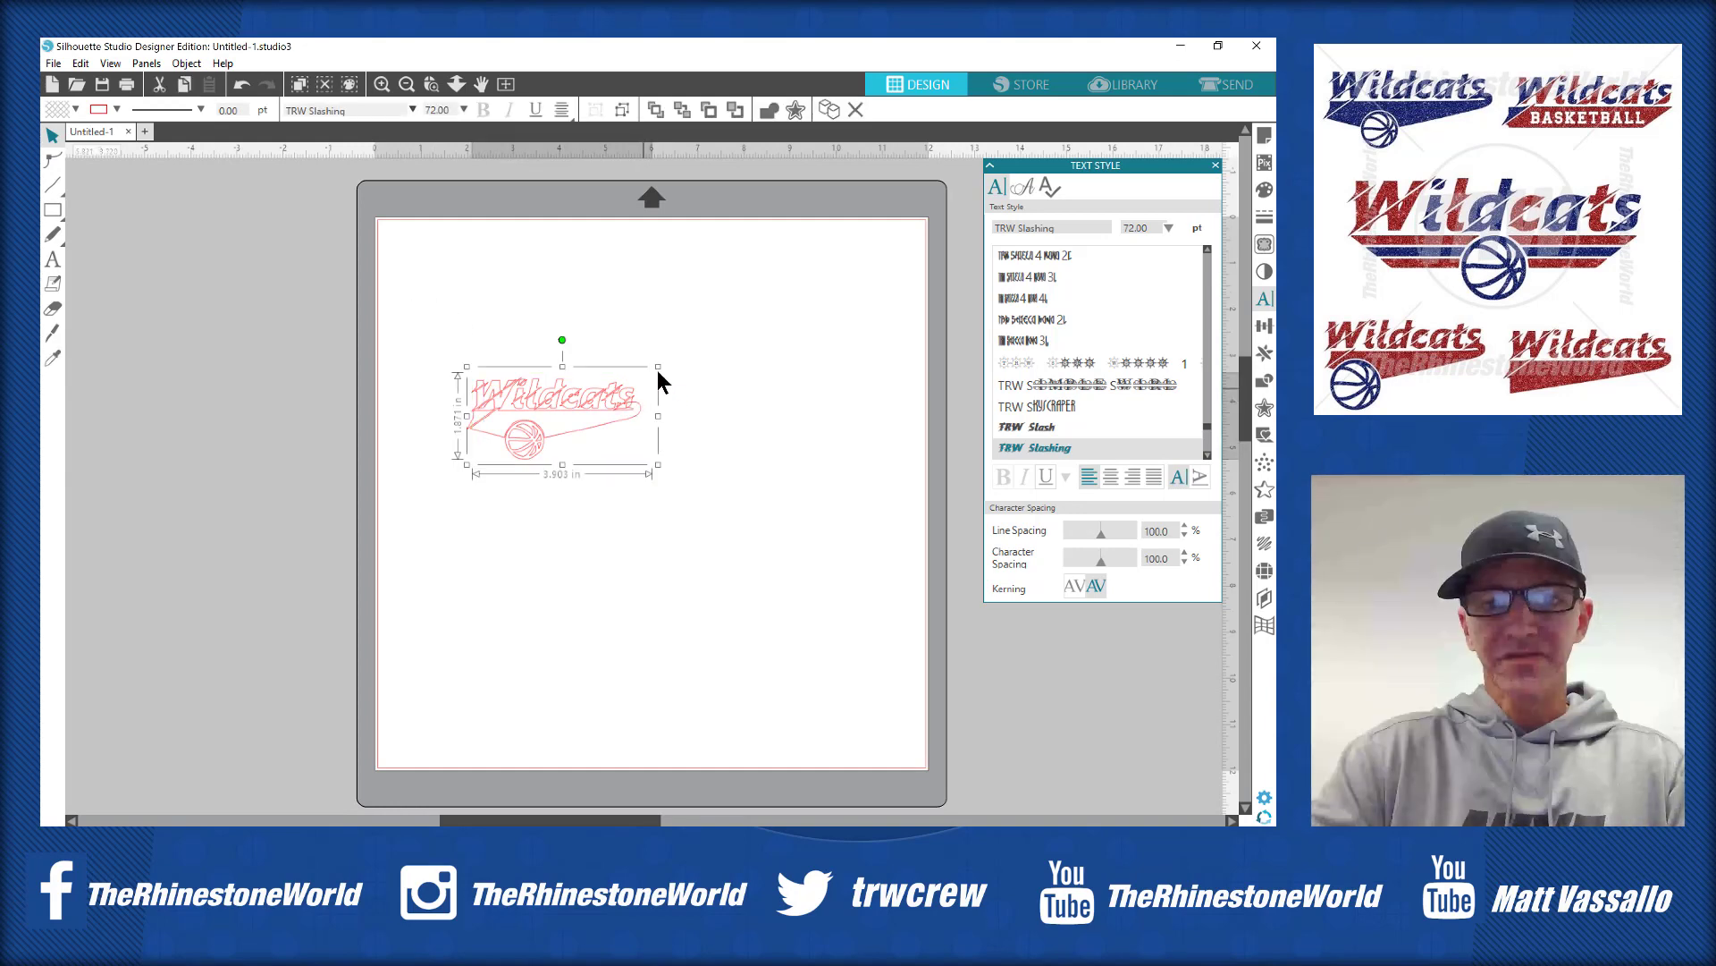
drag(658, 365, 861, 270)
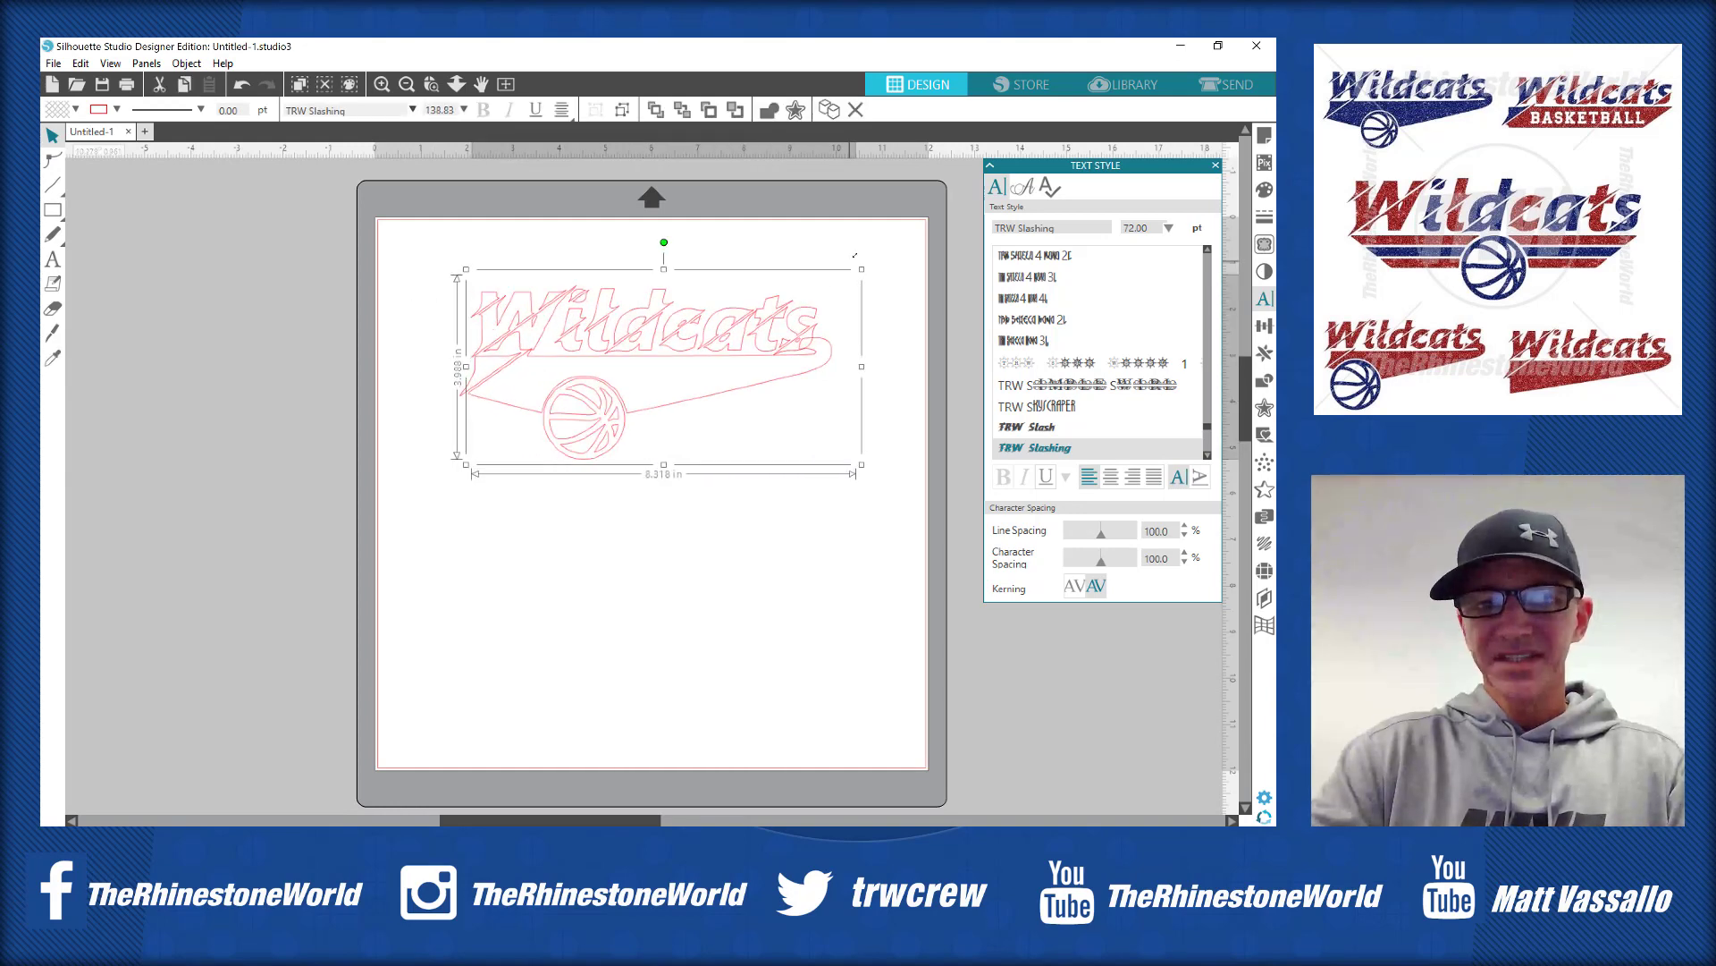
drag(792, 336, 779, 358)
- Reopen the Wildcats text and try $, % and ^ one at a time in place of the trailing 1
double_click(792, 361)
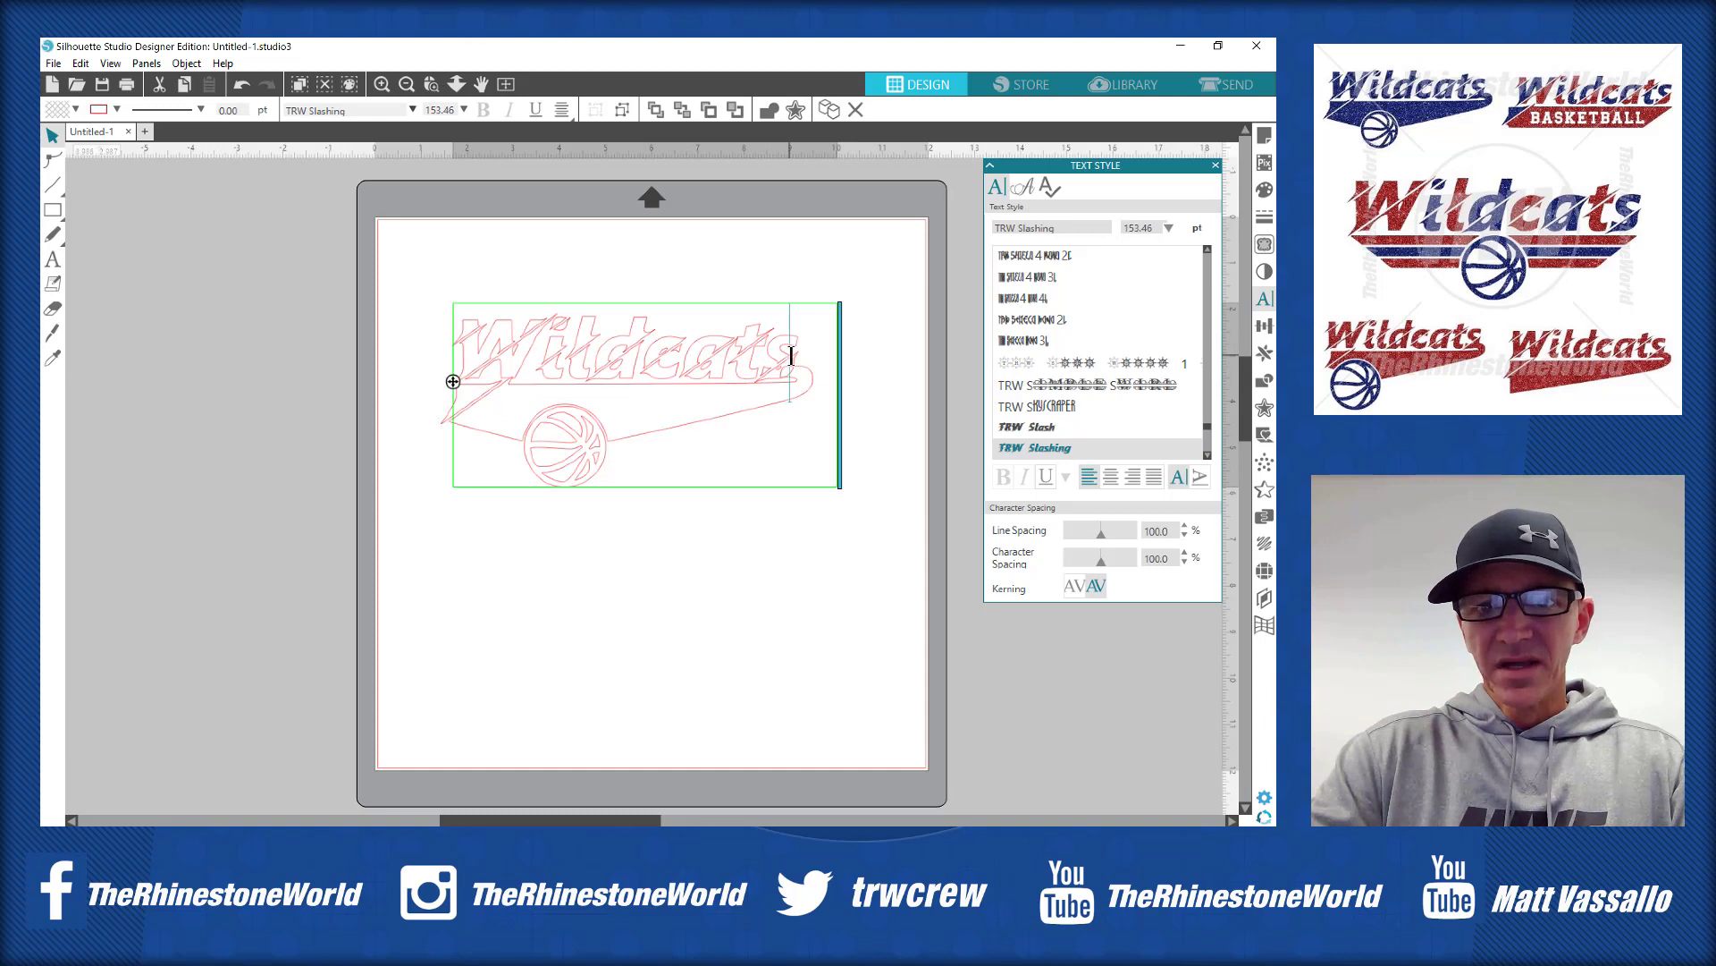
key(BackSpace)
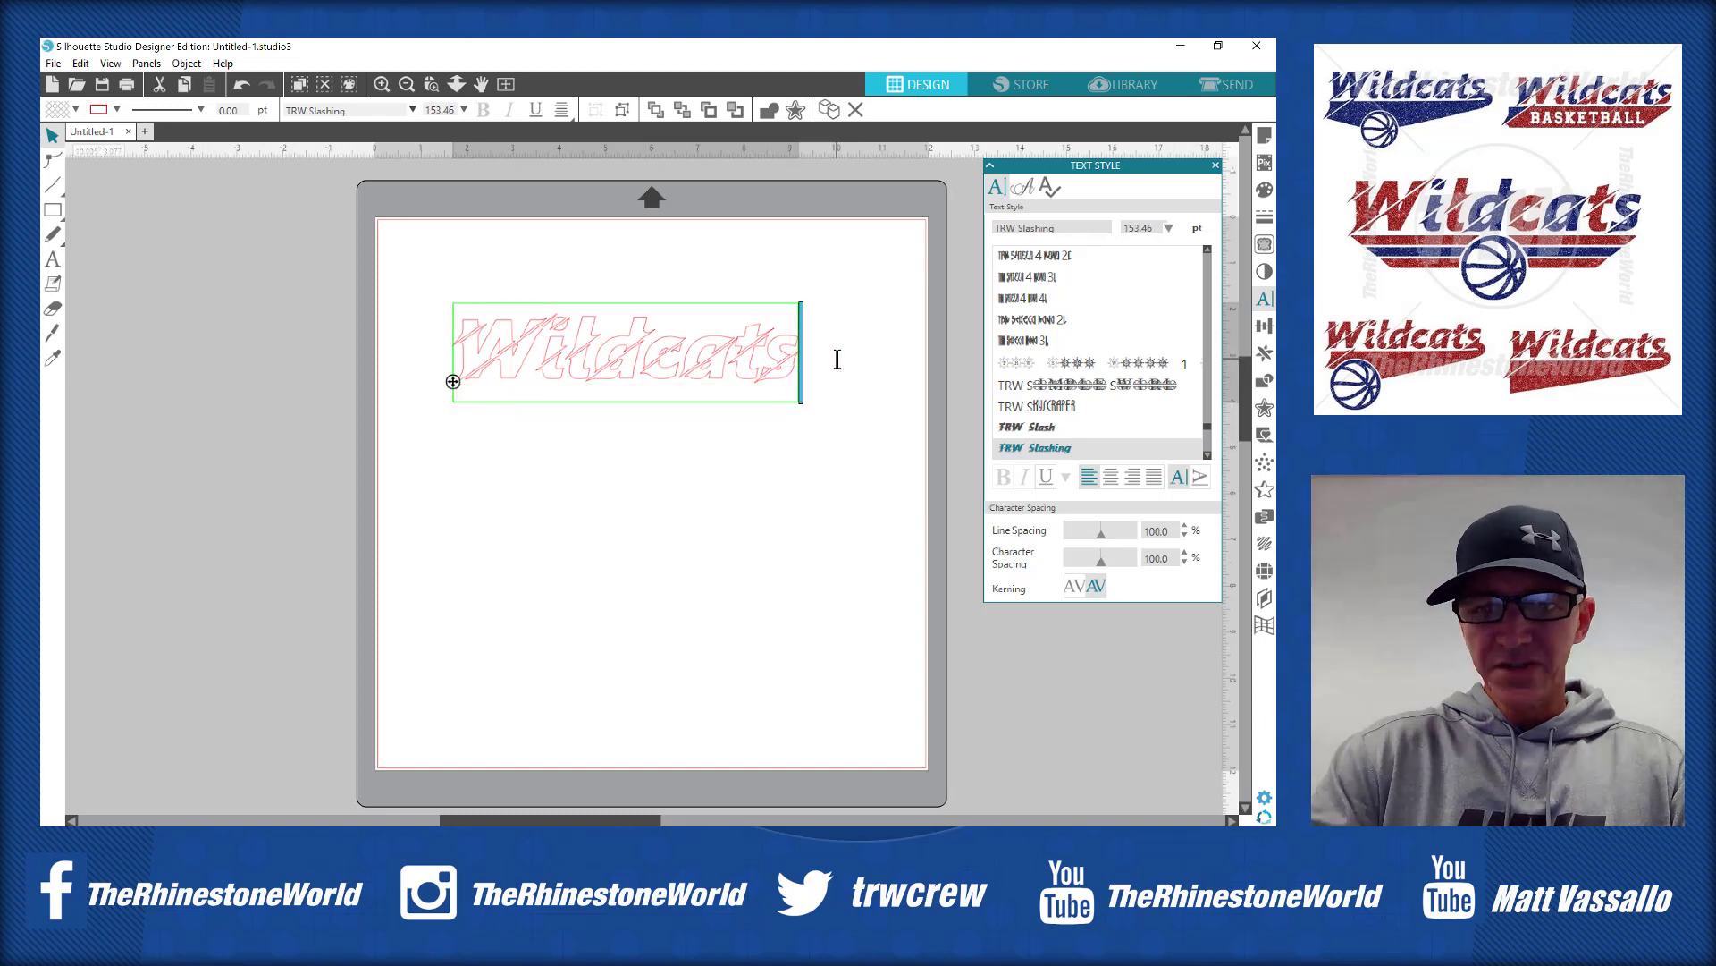
text($)
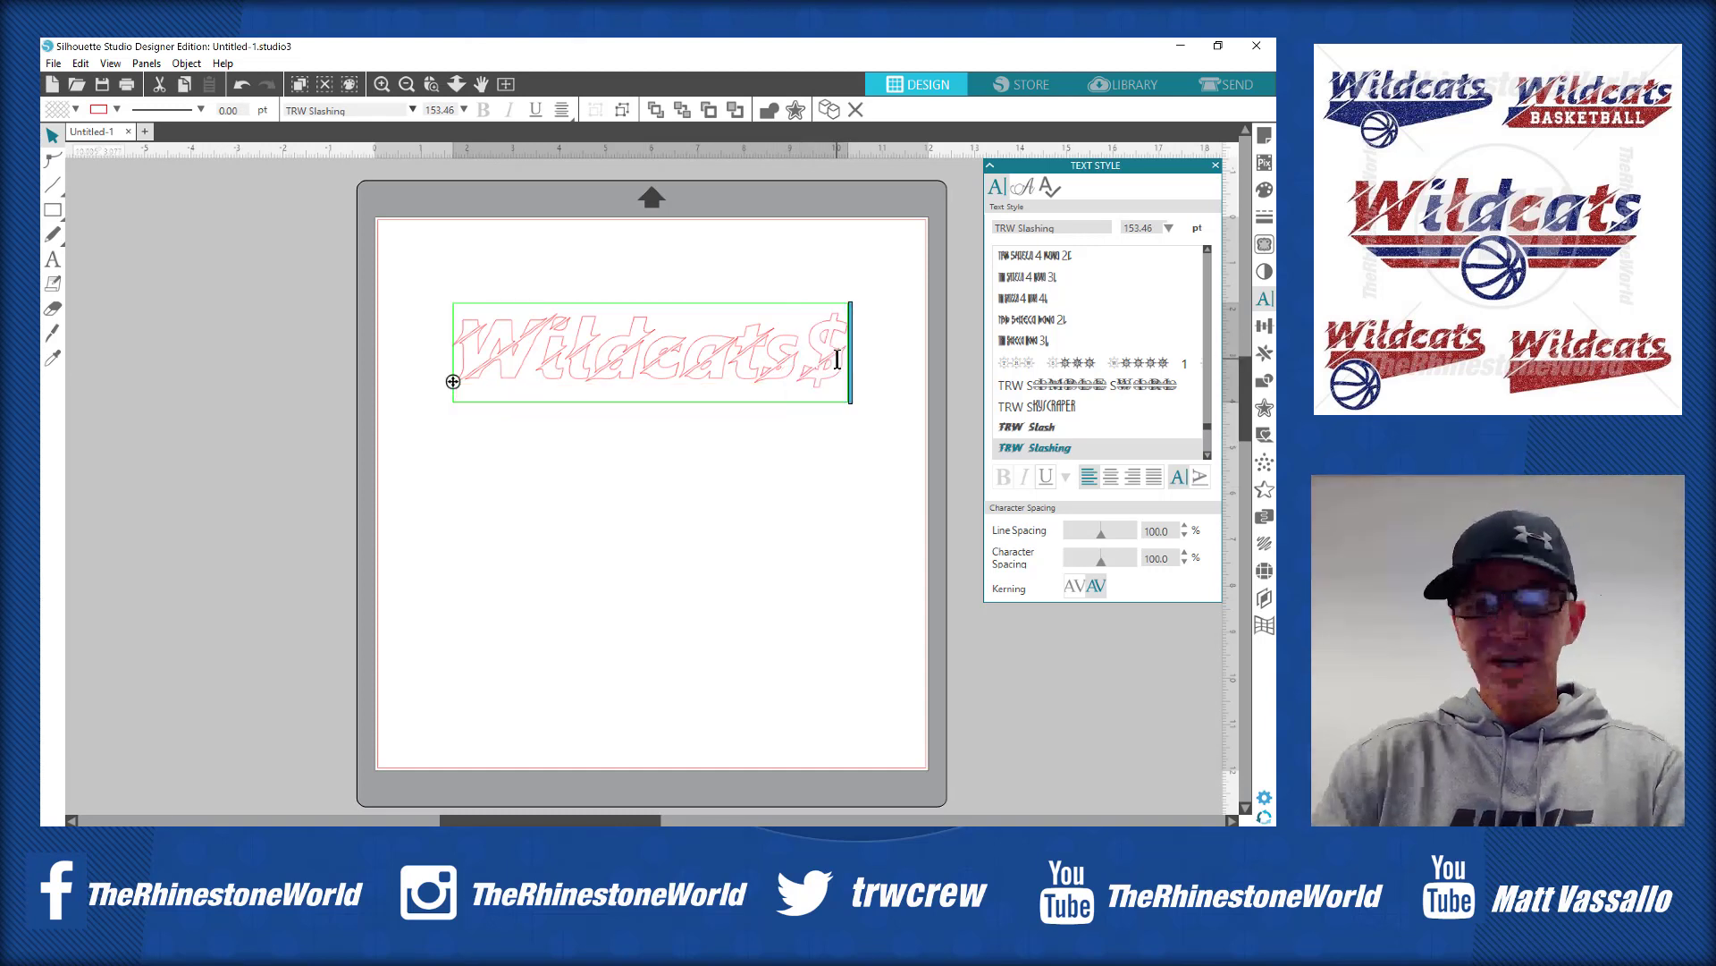
key(BackSpace)
text(%)
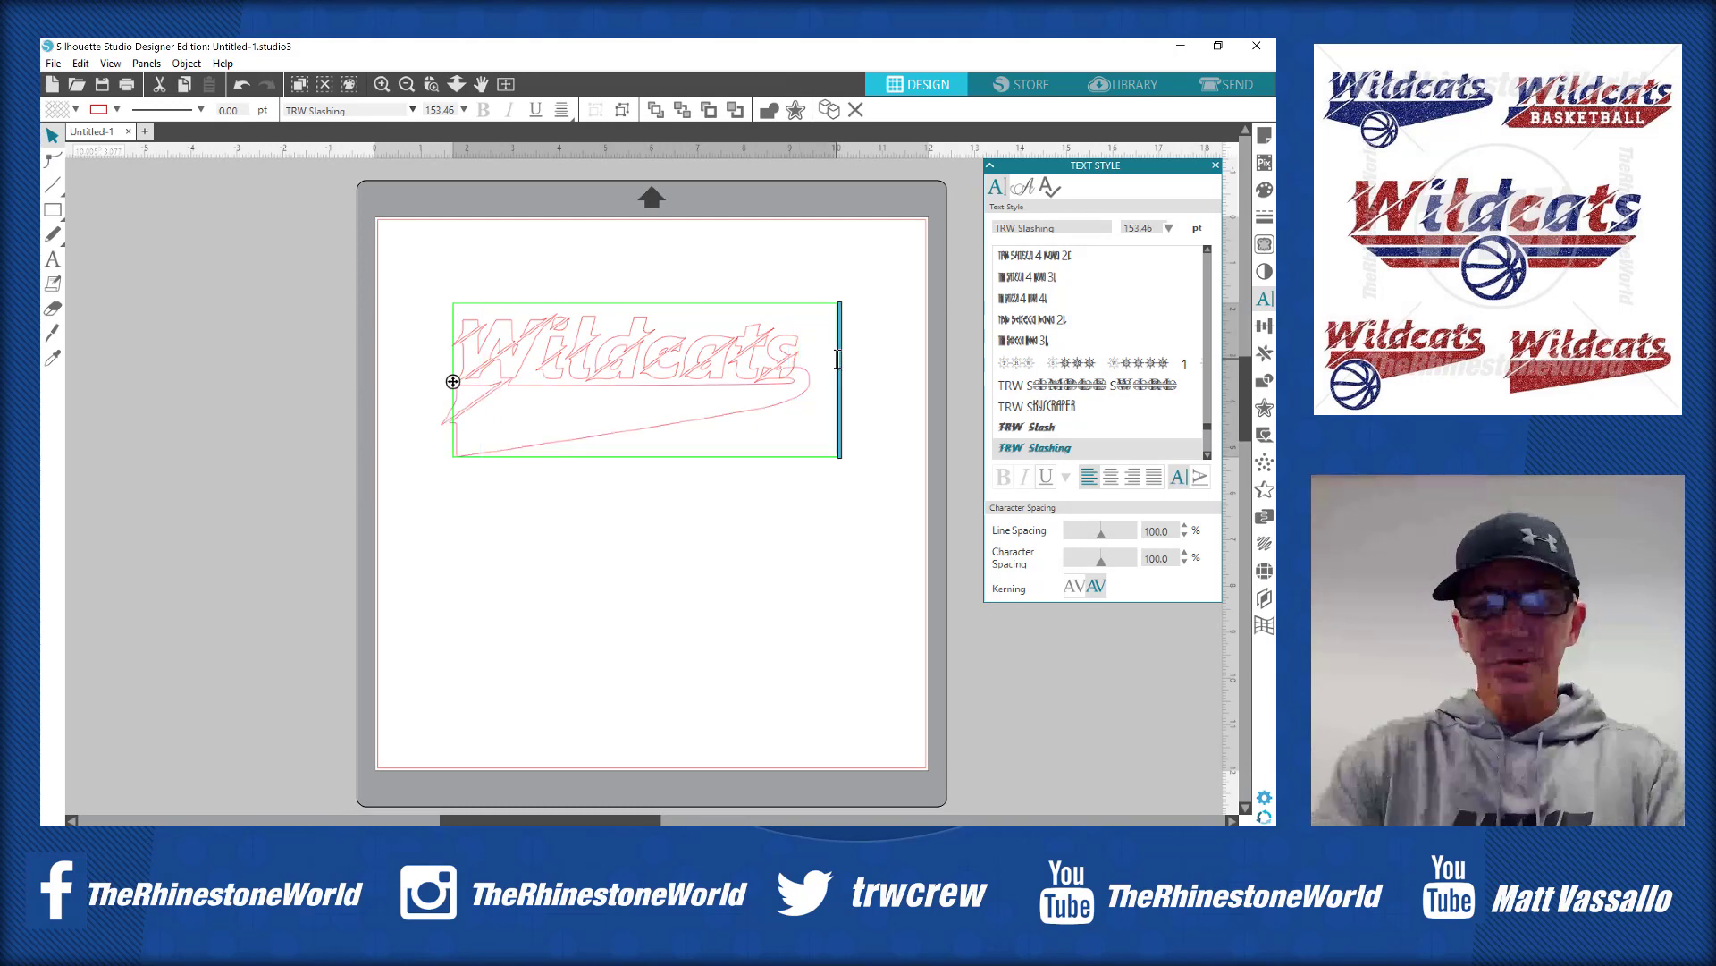
key(BackSpace)
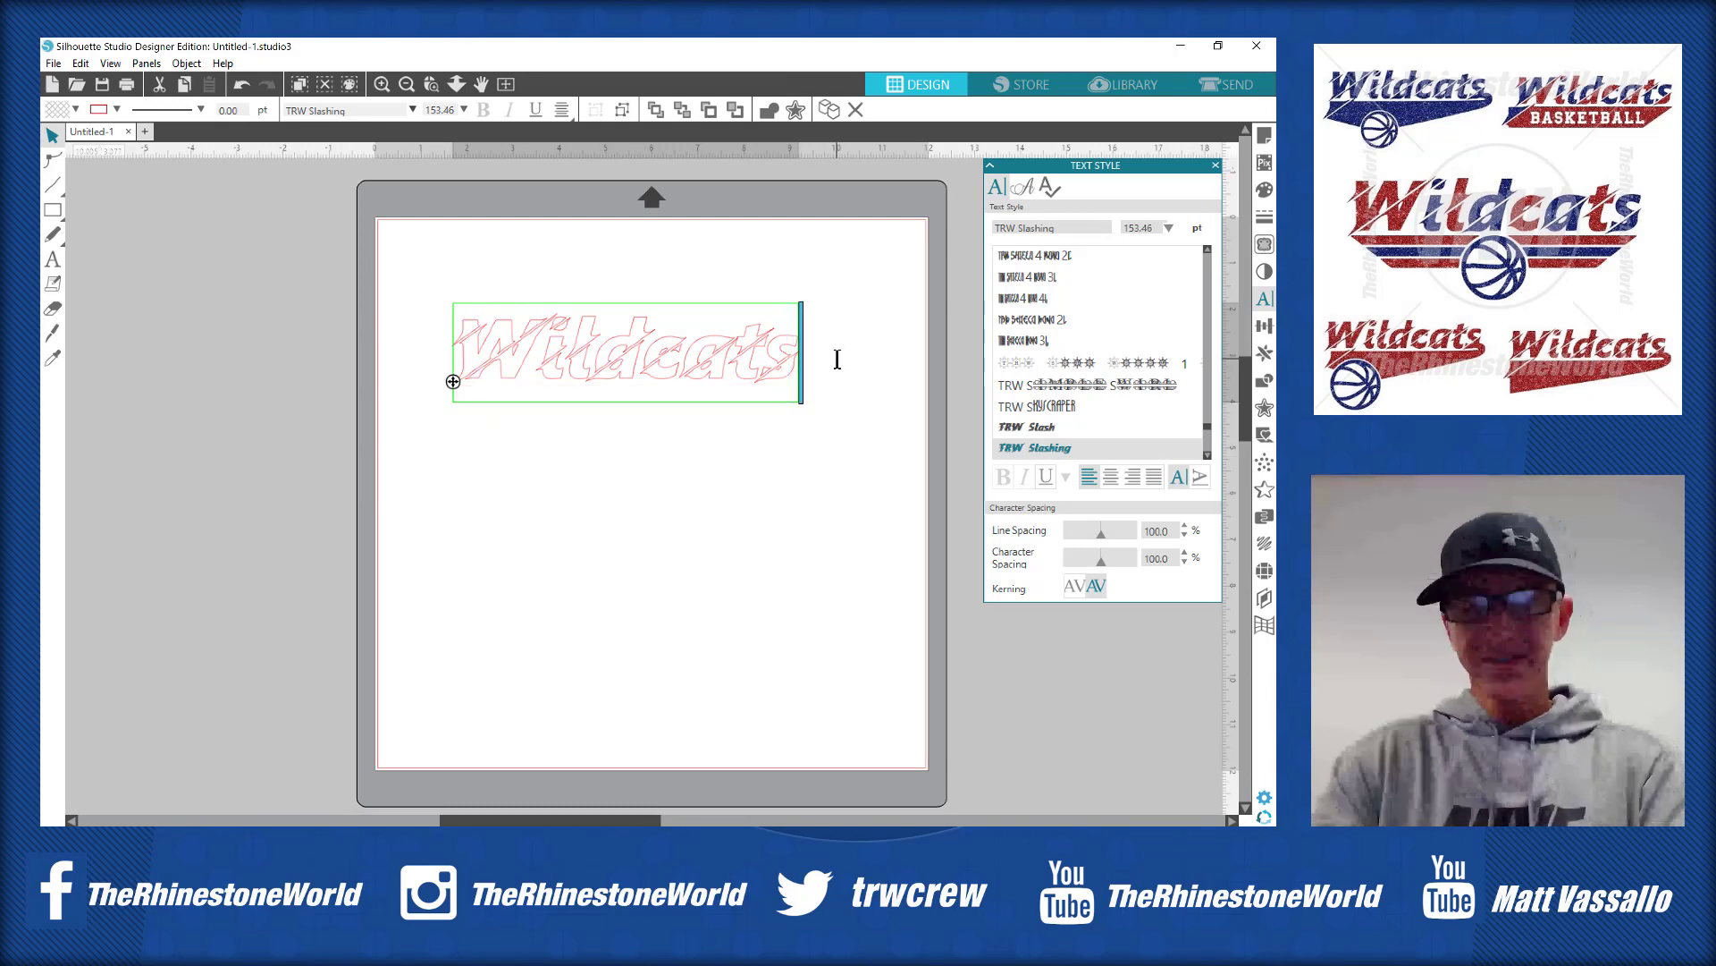
text(^)
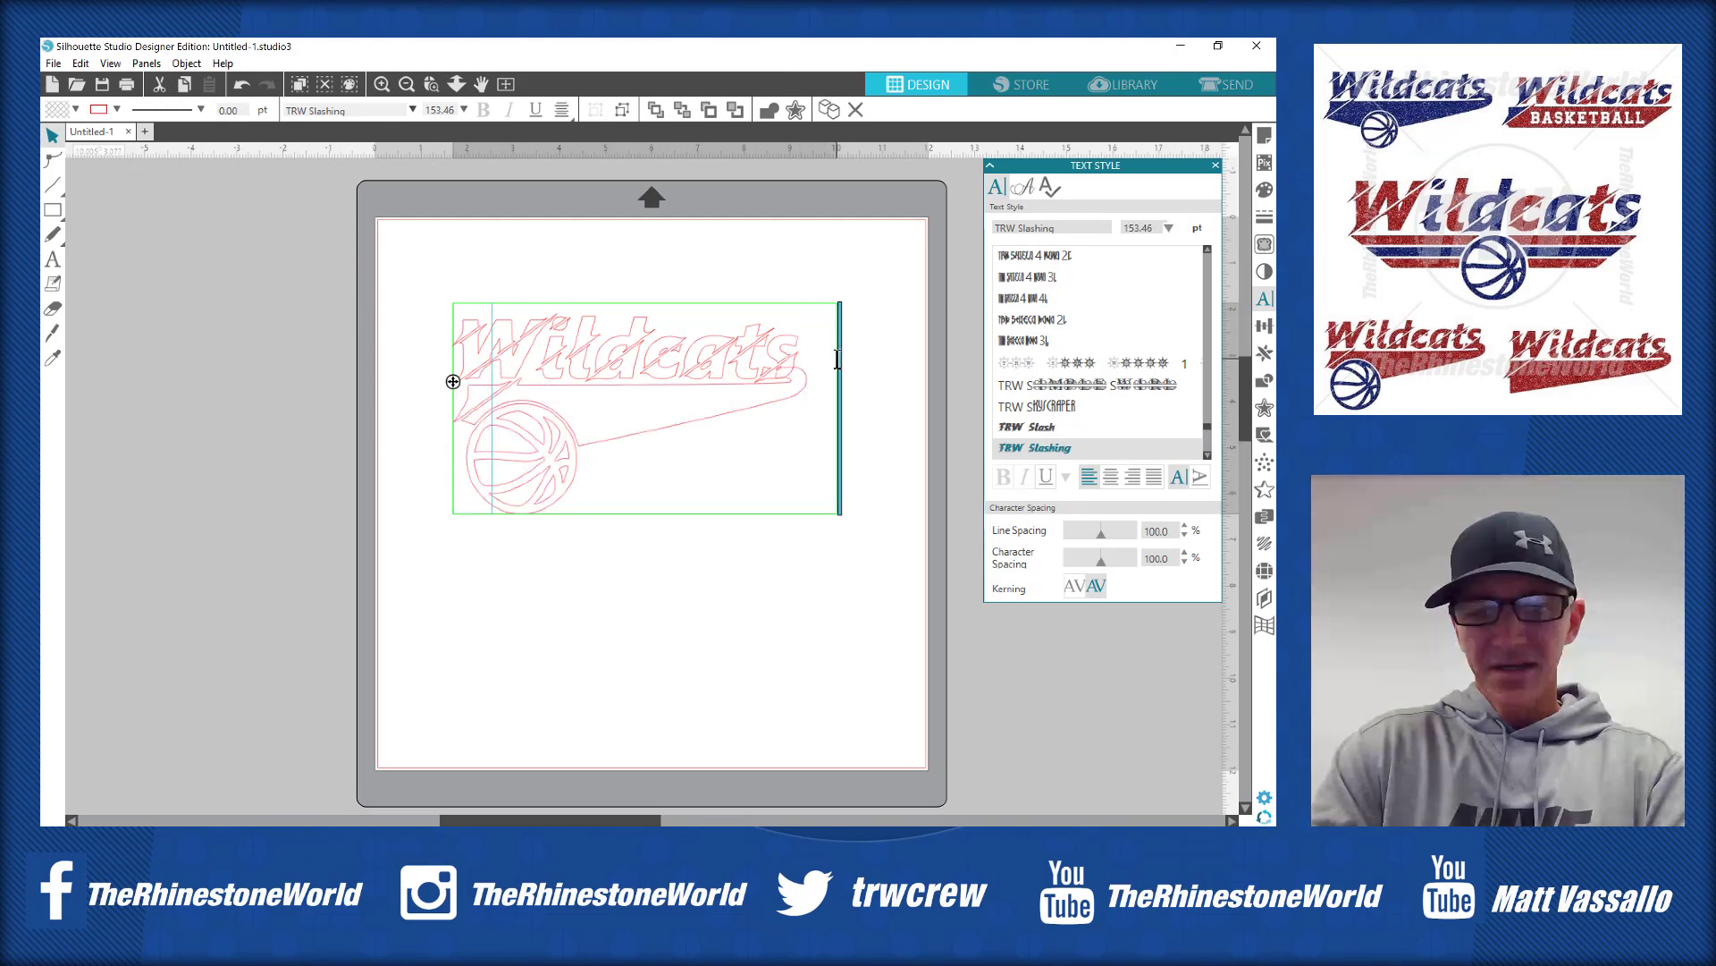
key(BackSpace)
- Try &, *, ( and ) one at a time as the final character of the Wildcats text
text(&)
key(BackSpace)
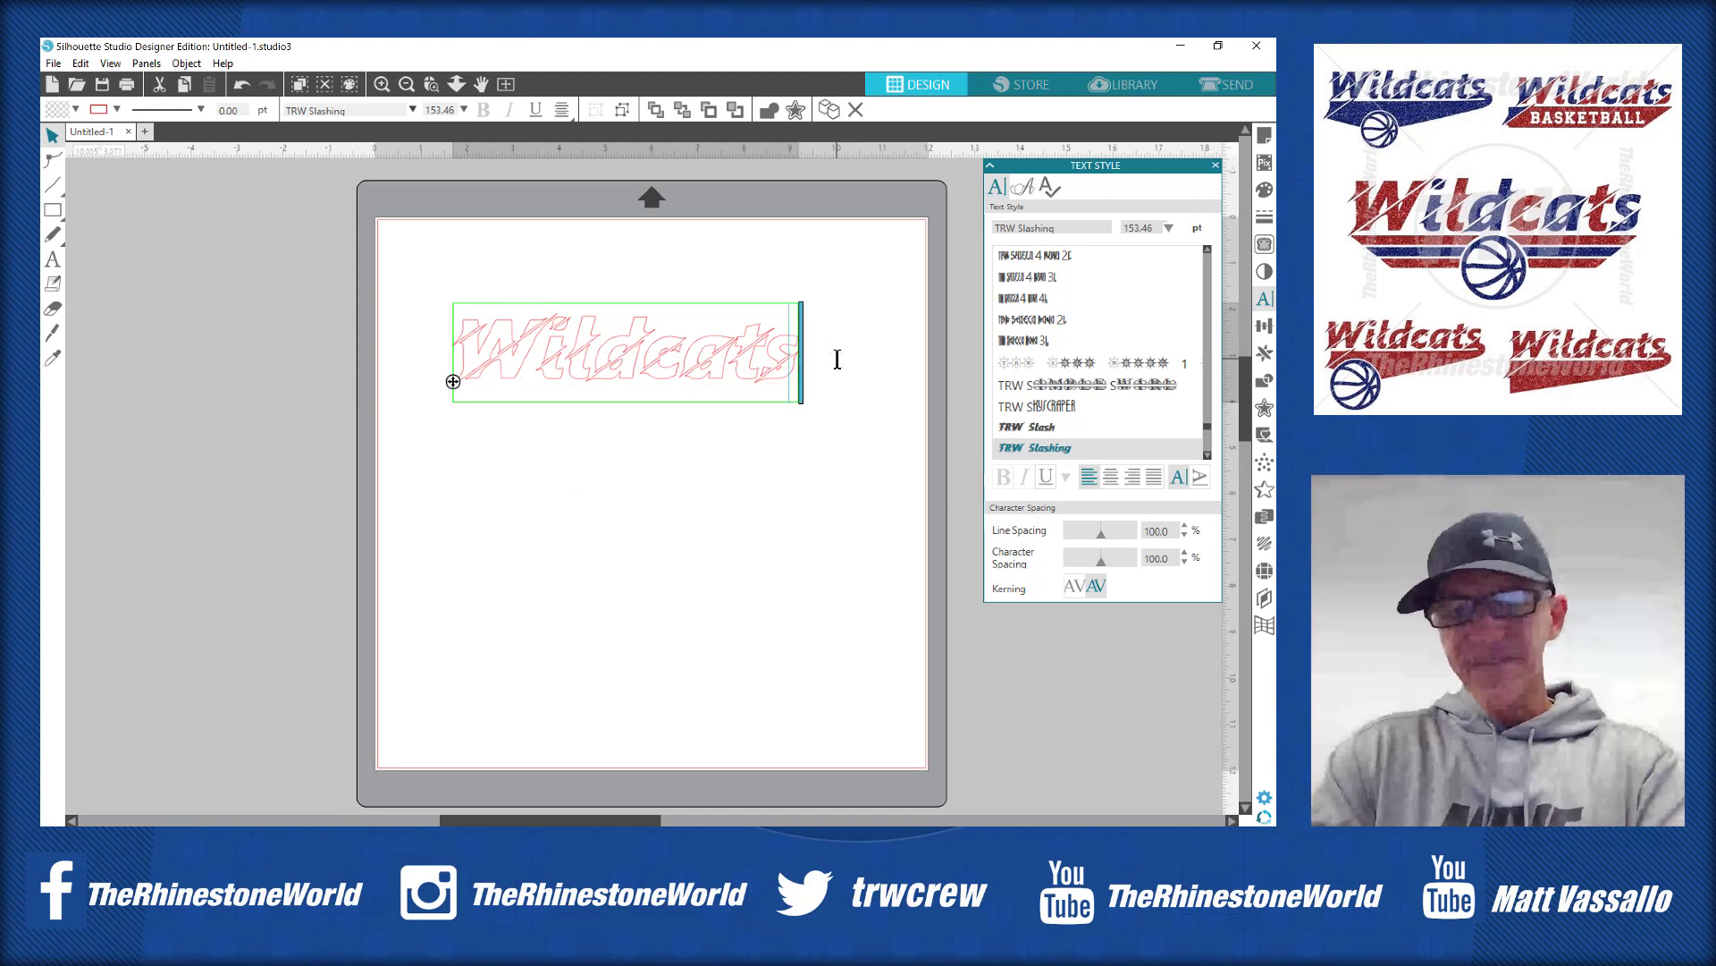
text(*)
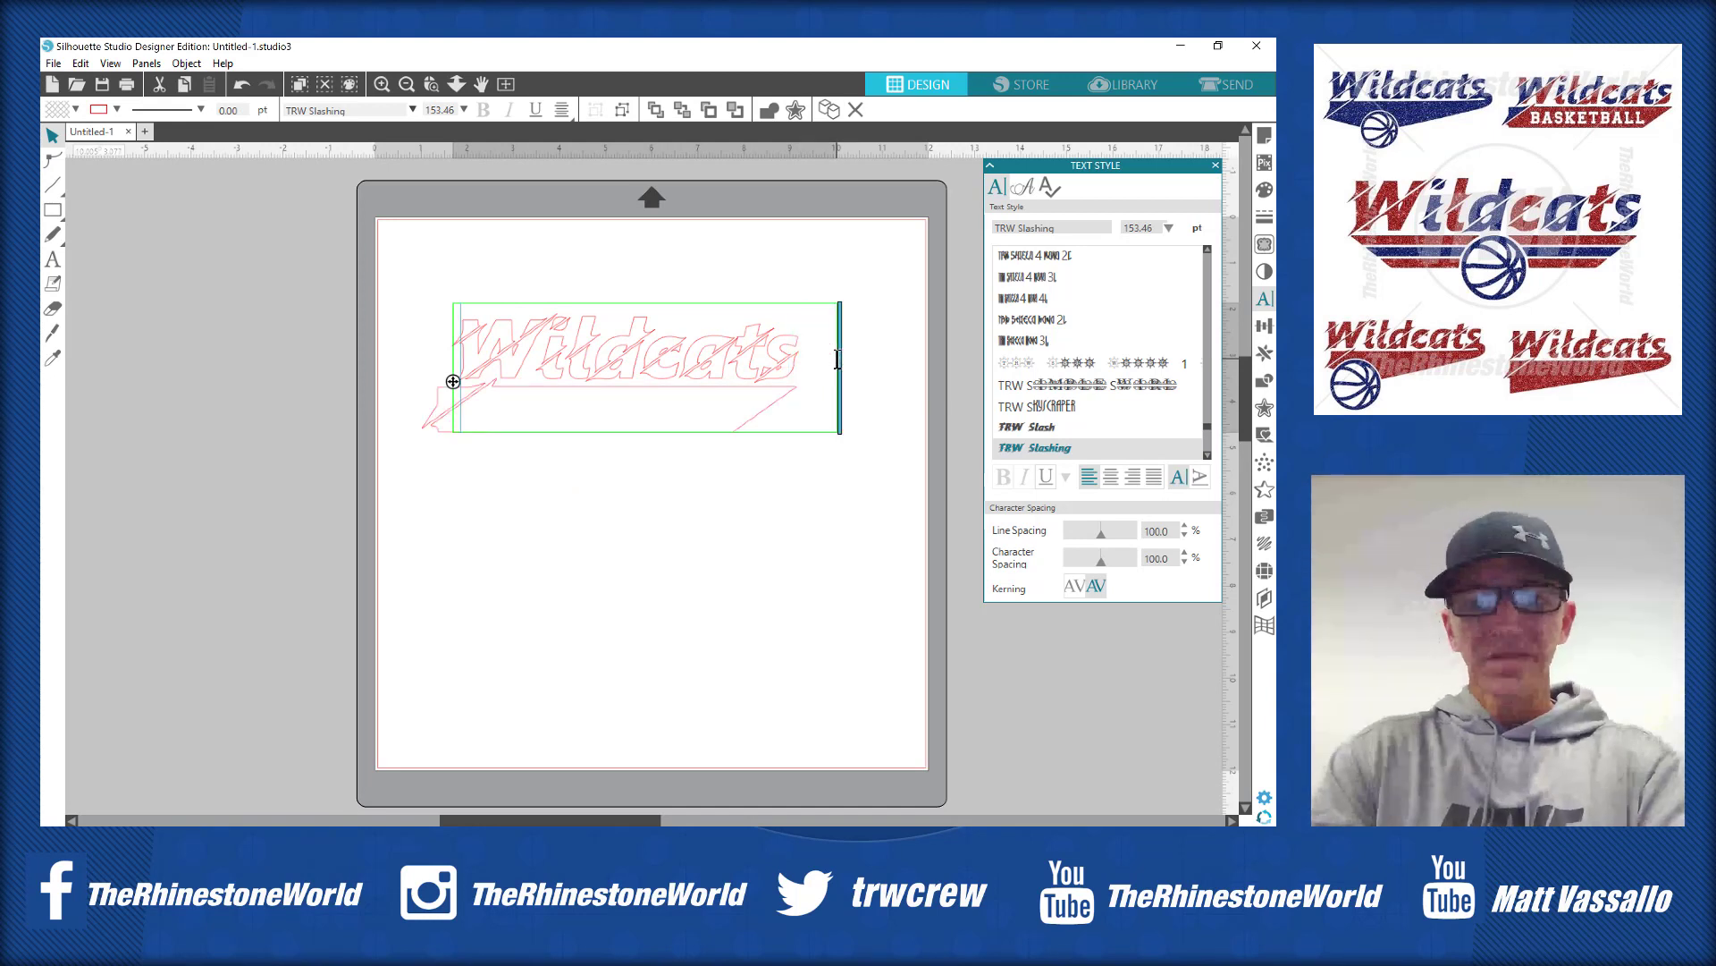
key(BackSpace)
text(()
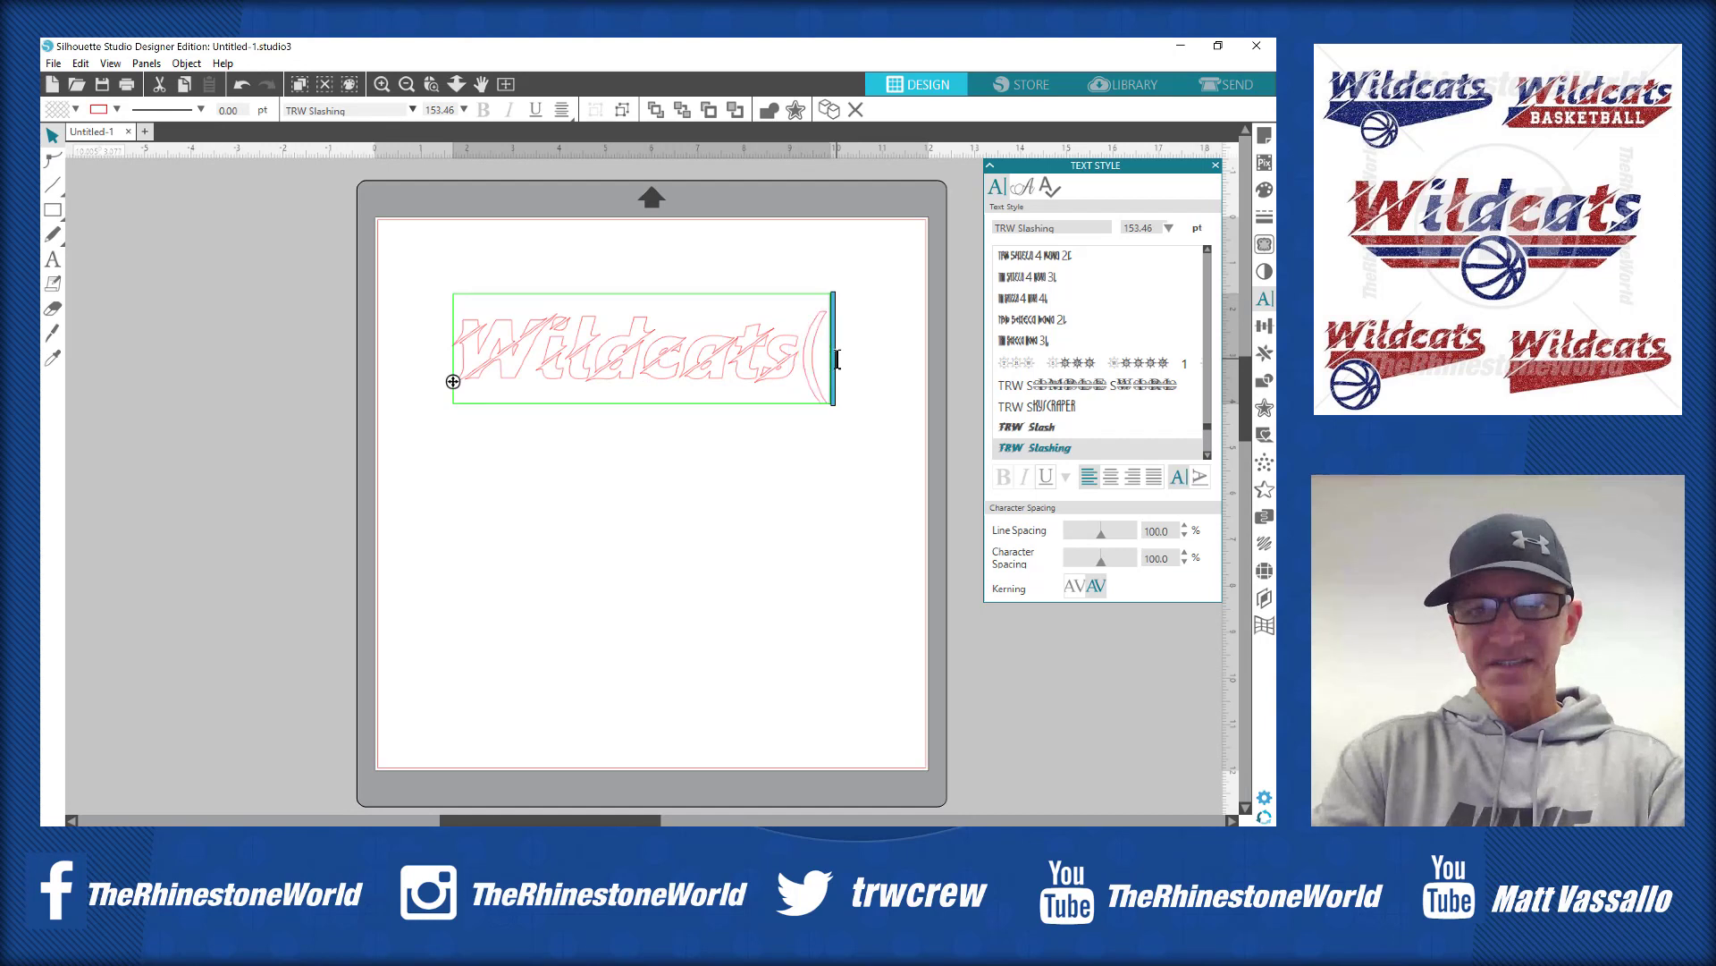
key(BackSpace)
text())
key(BackSpace)
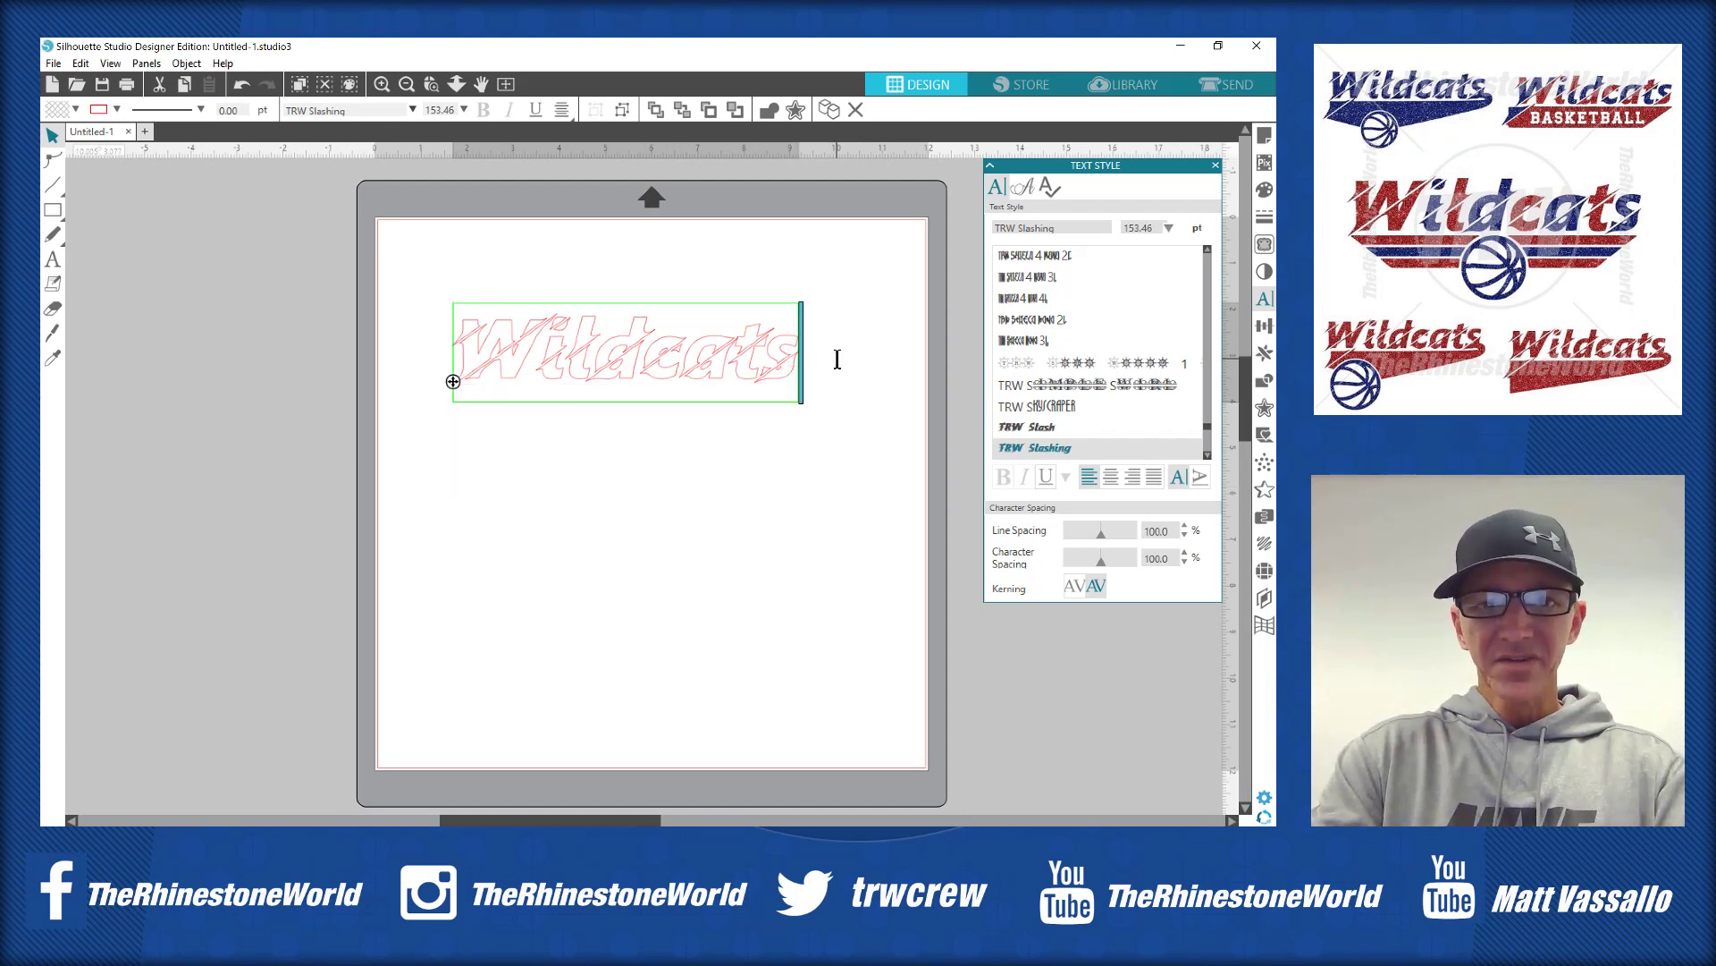
- Try ! and @ after Wildcats, then end the text with # and finish editing
text(!)
key(BackSpace)
text(@)
key(BackSpace)
text(#)
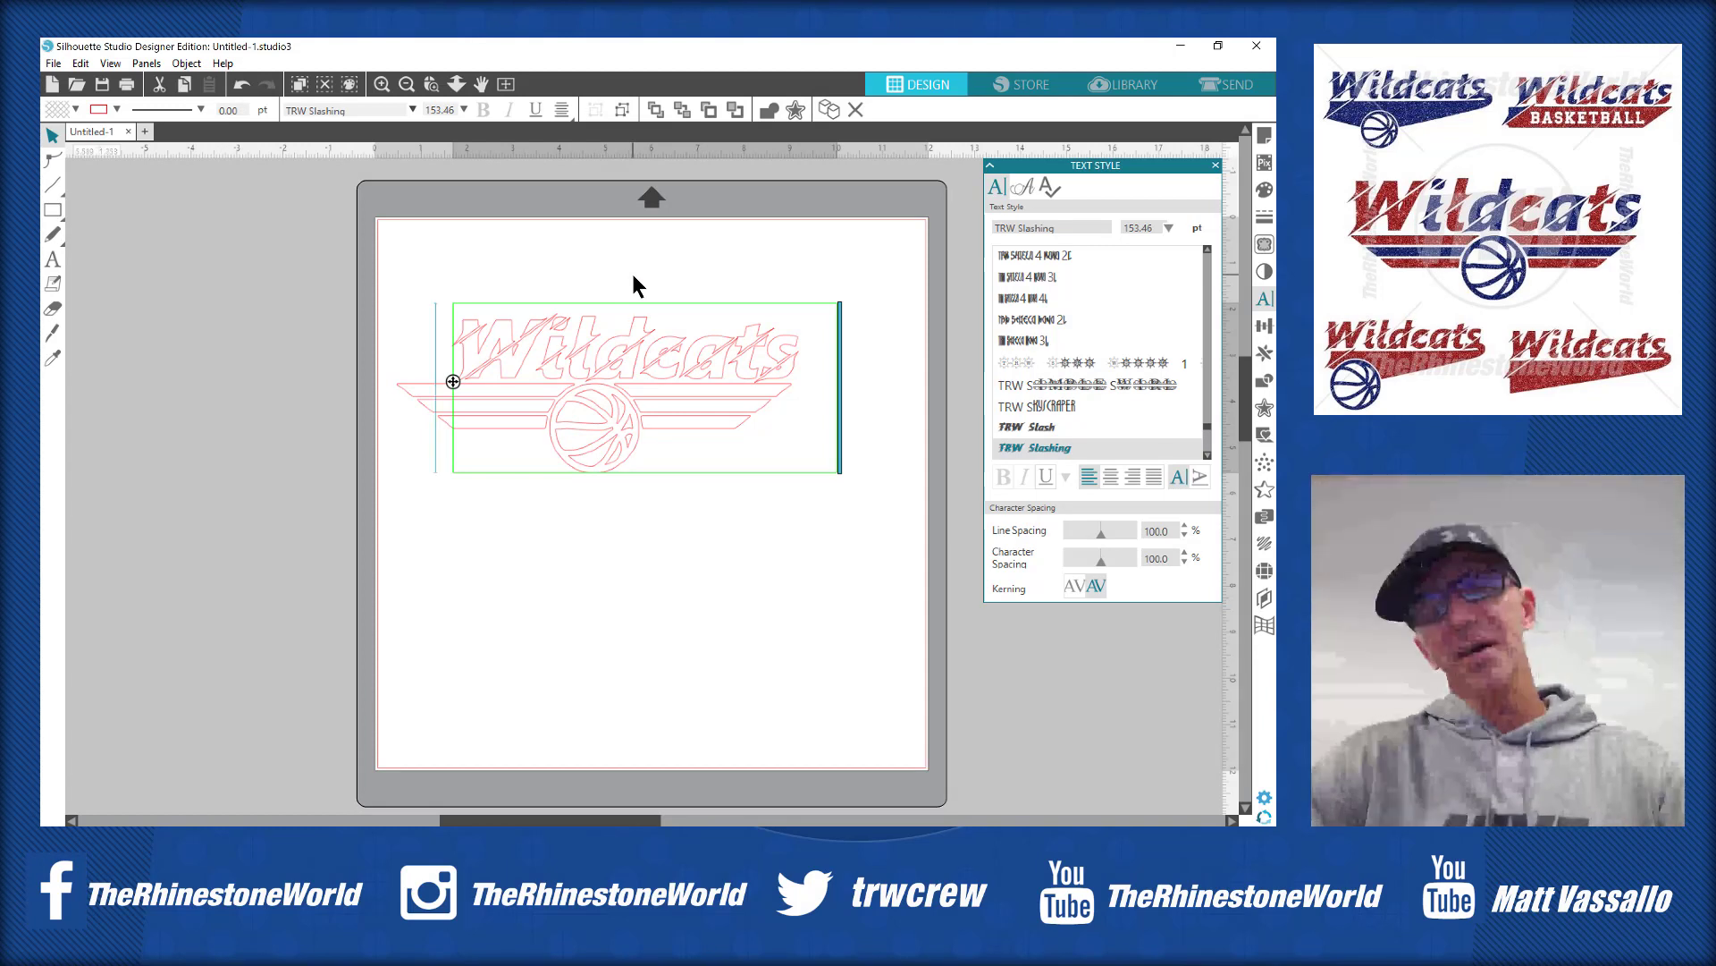
click(683, 257)
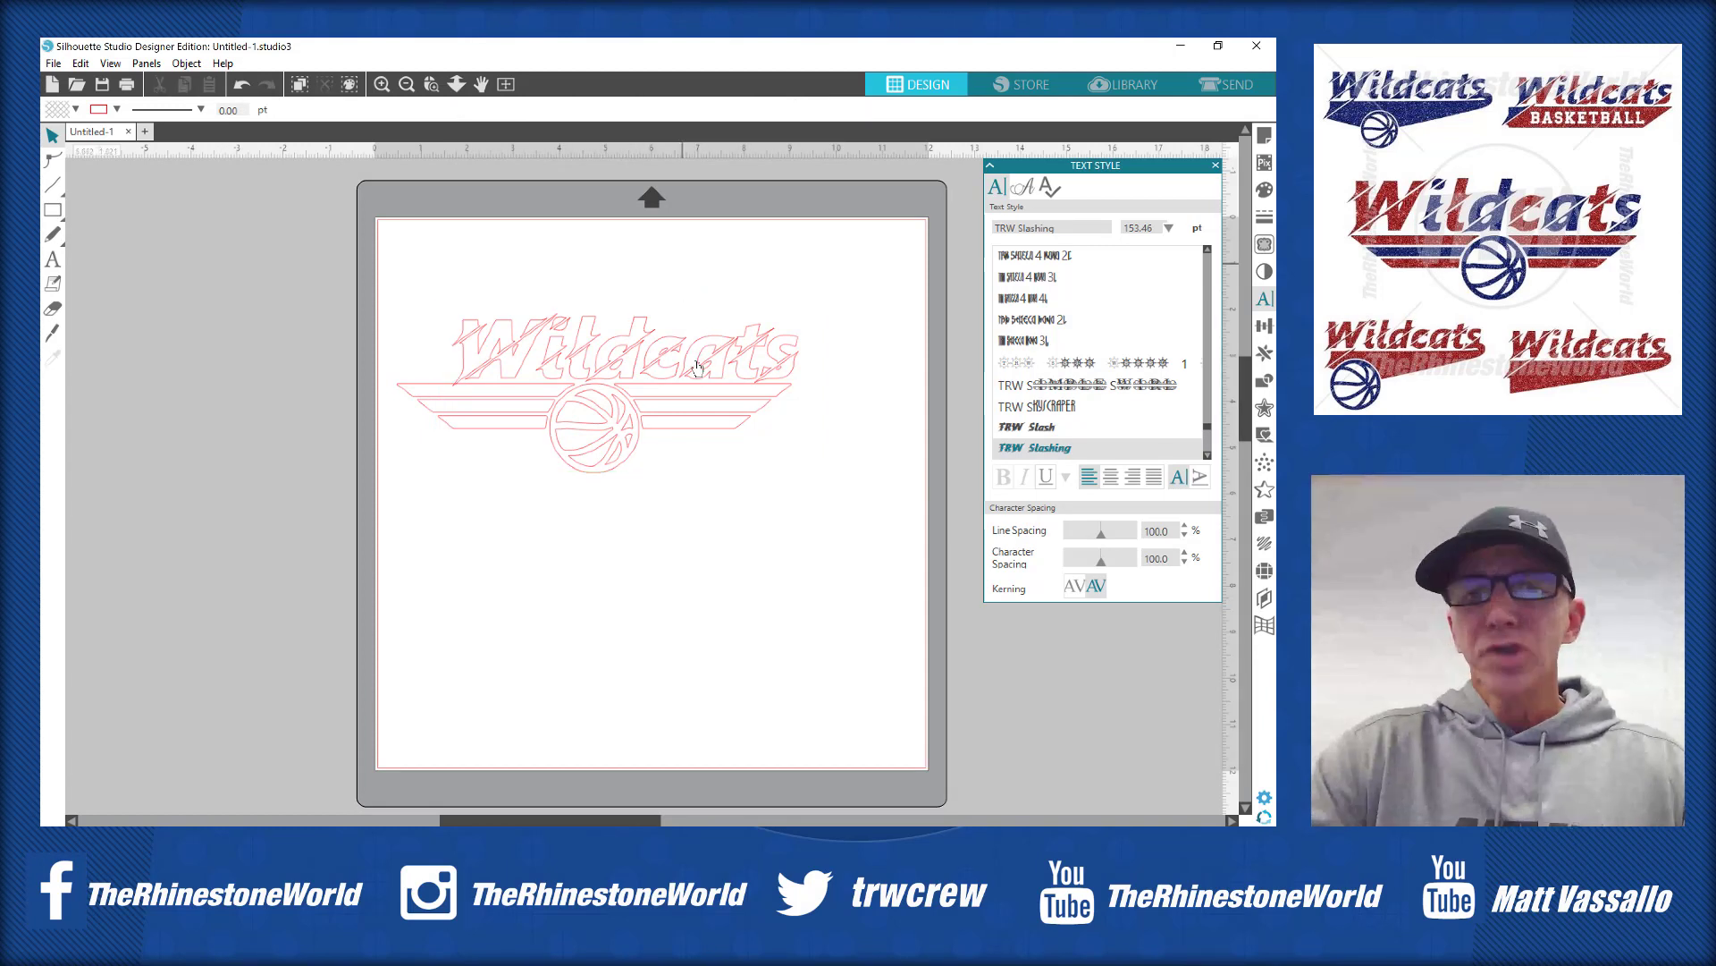
- Ungroup the Wildcats text so the letters and the basketball tail are separate objects
click(679, 370)
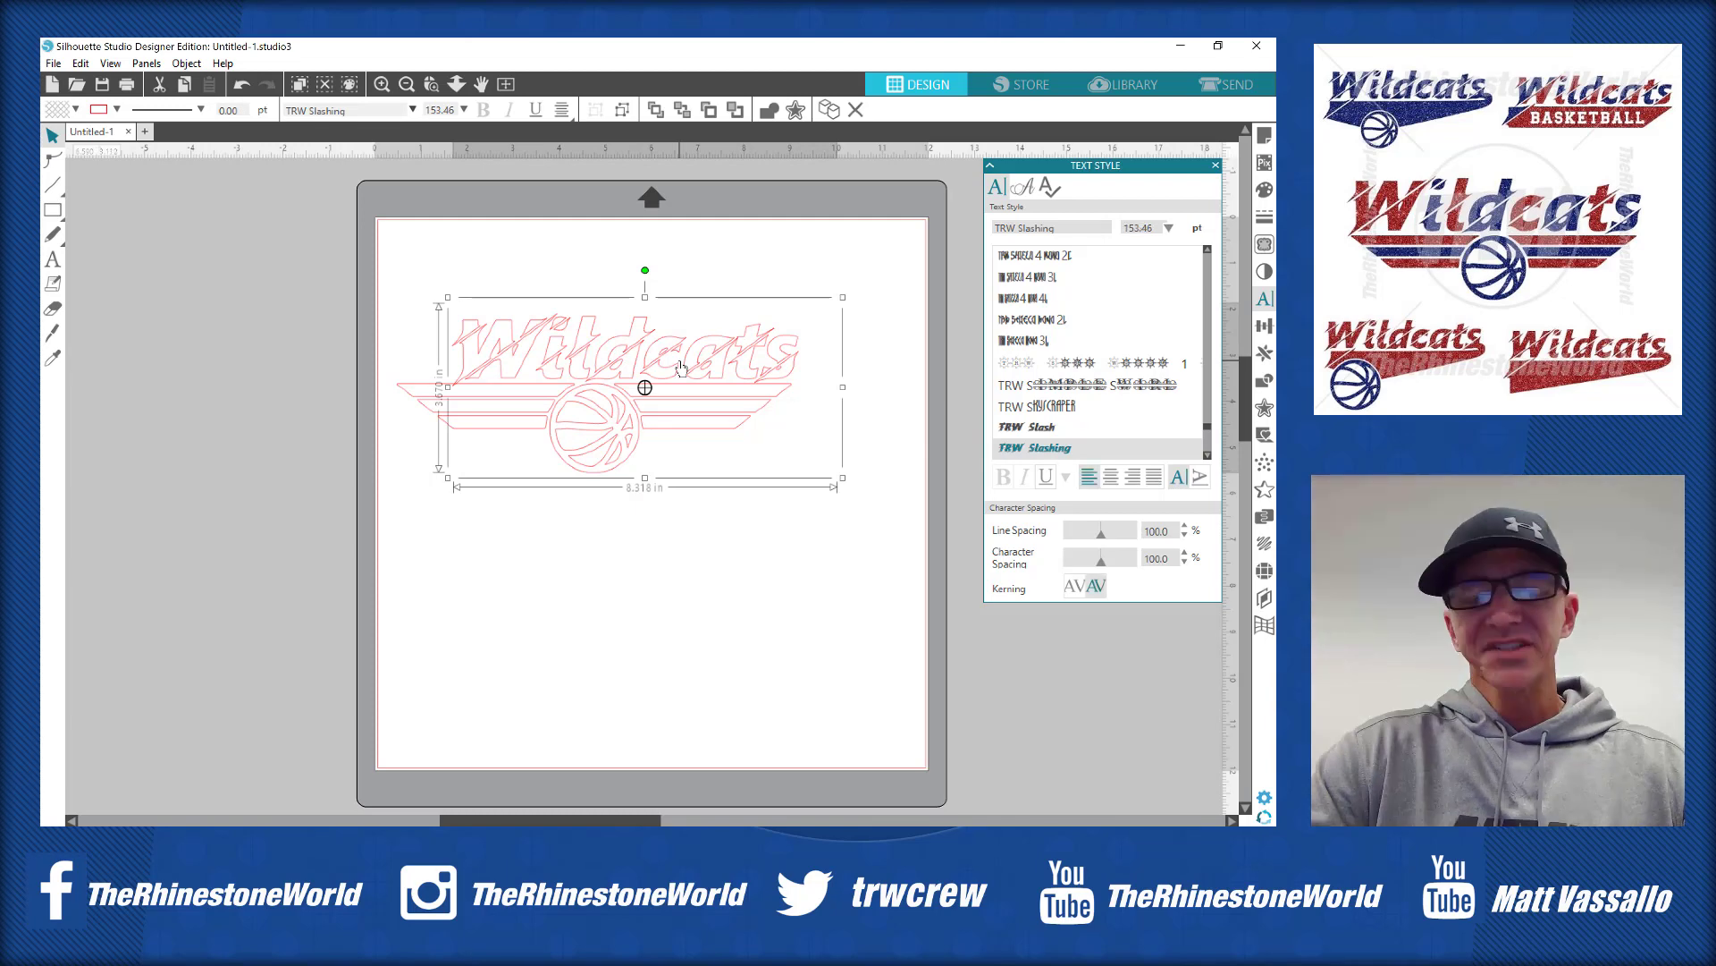
right_click(676, 362)
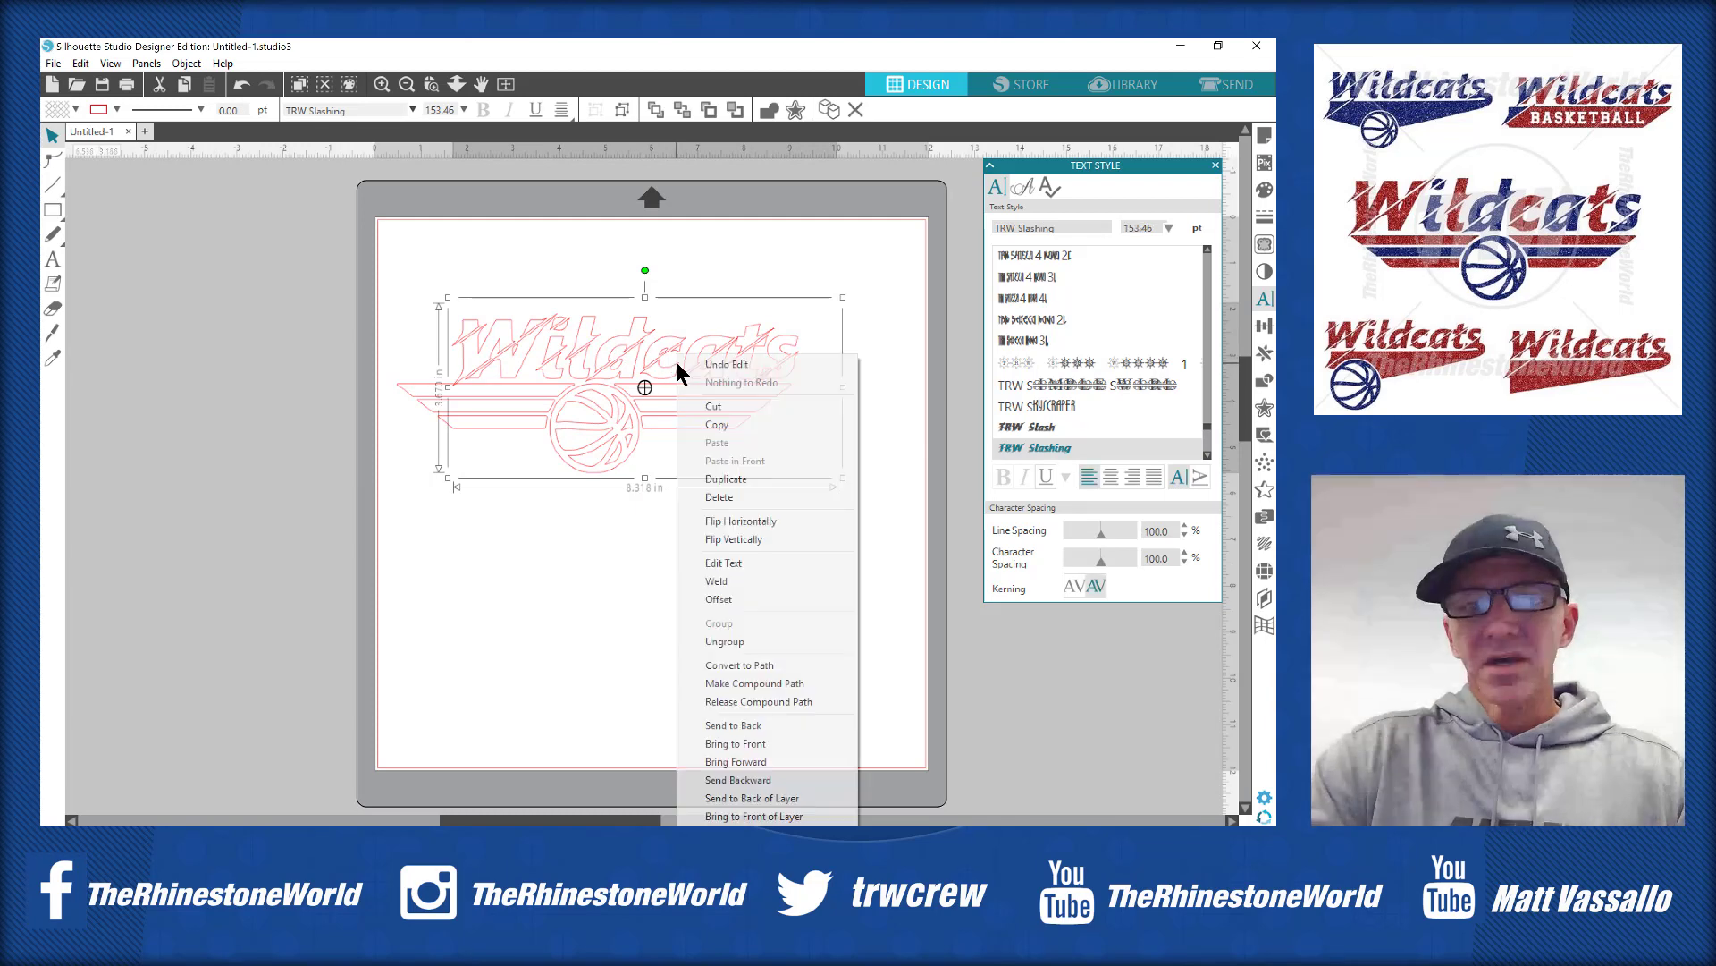
click(760, 641)
click(581, 571)
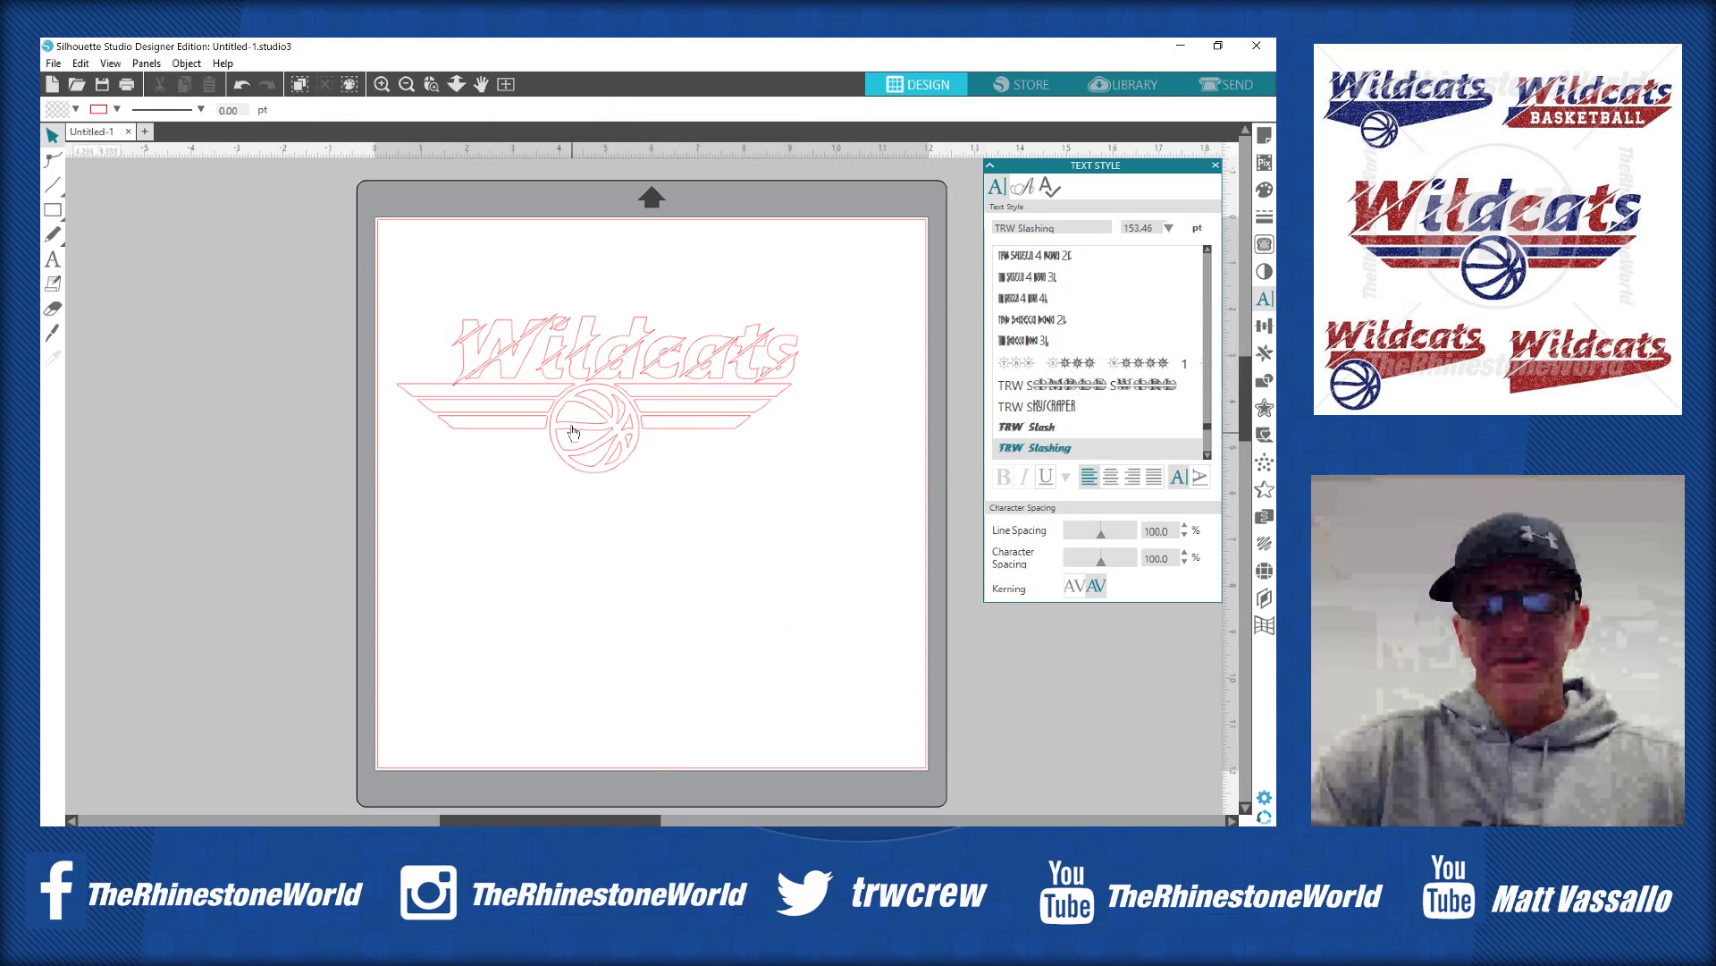
- Scale the striped basketball tail down proportionally to about 7.13 in wide, fitting it beneath the word
click(573, 432)
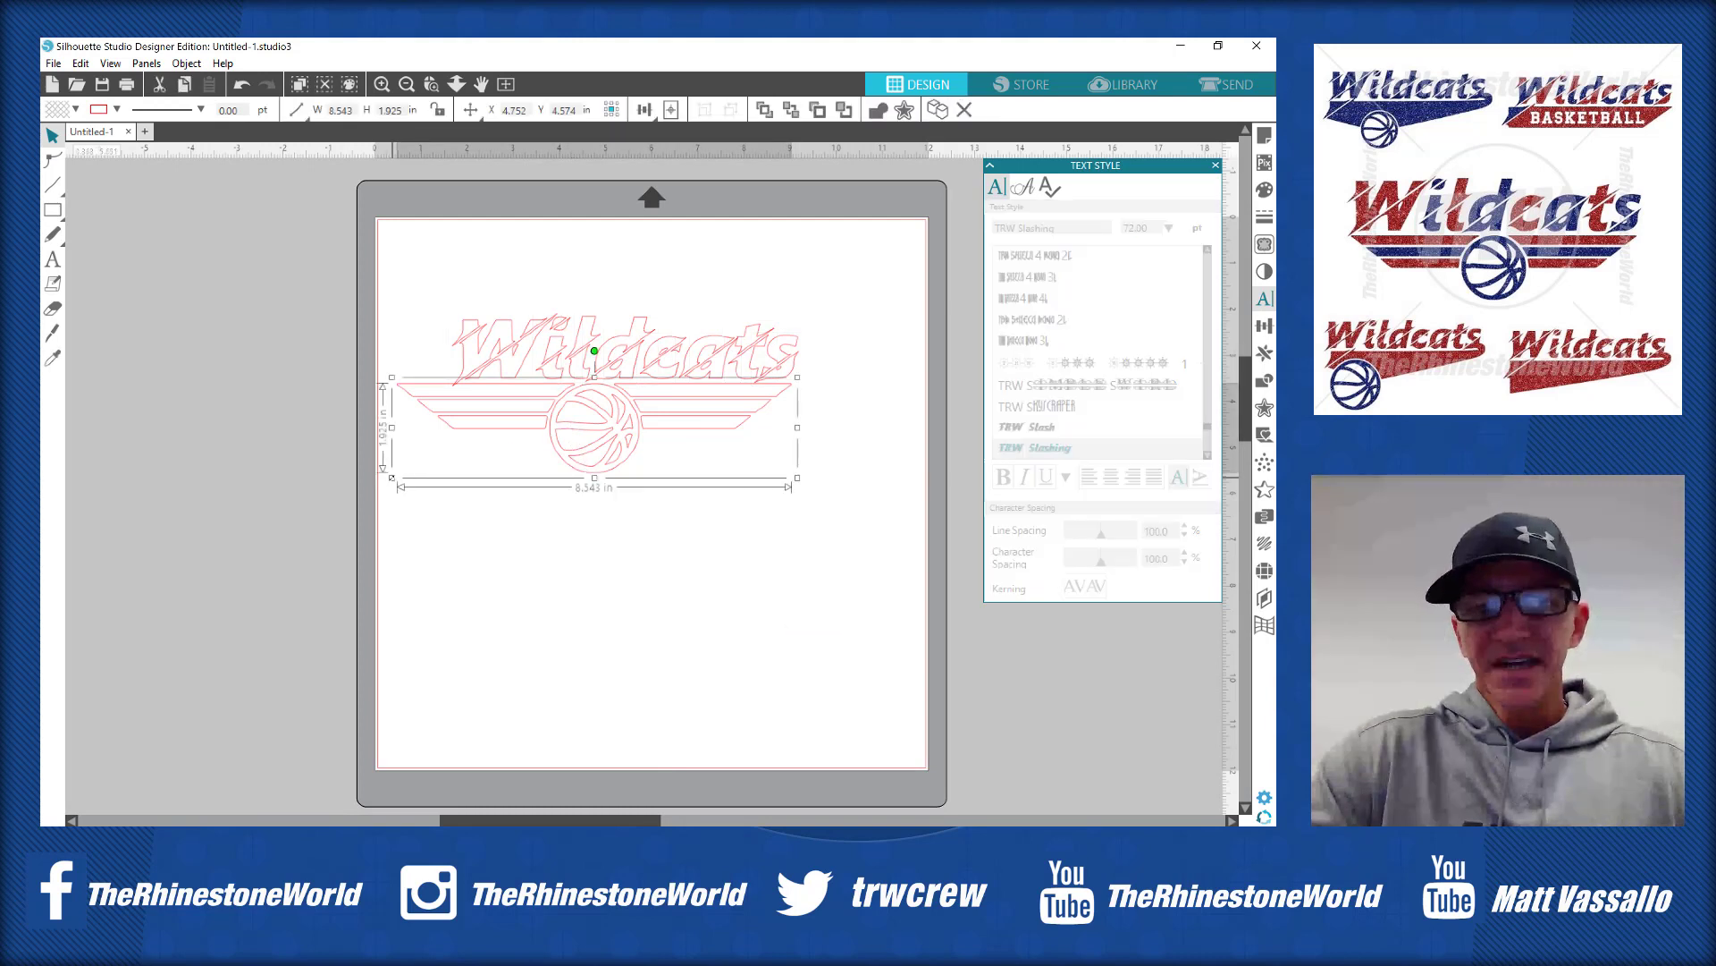
drag(409, 474, 459, 462)
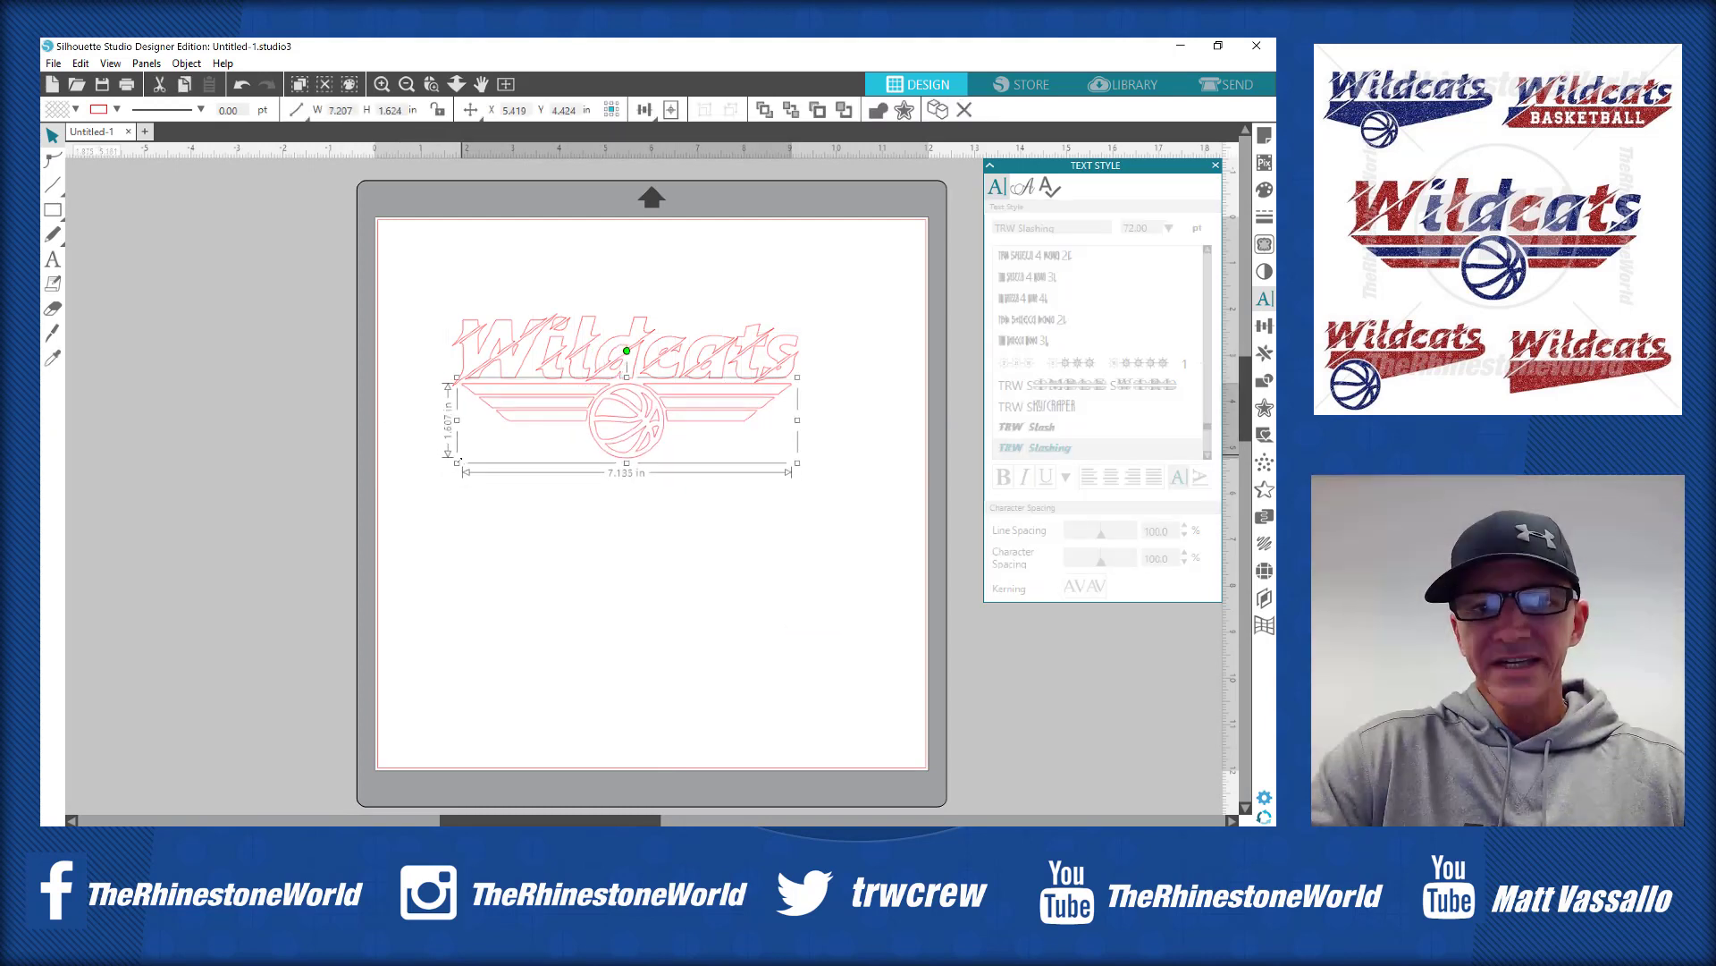
click(497, 519)
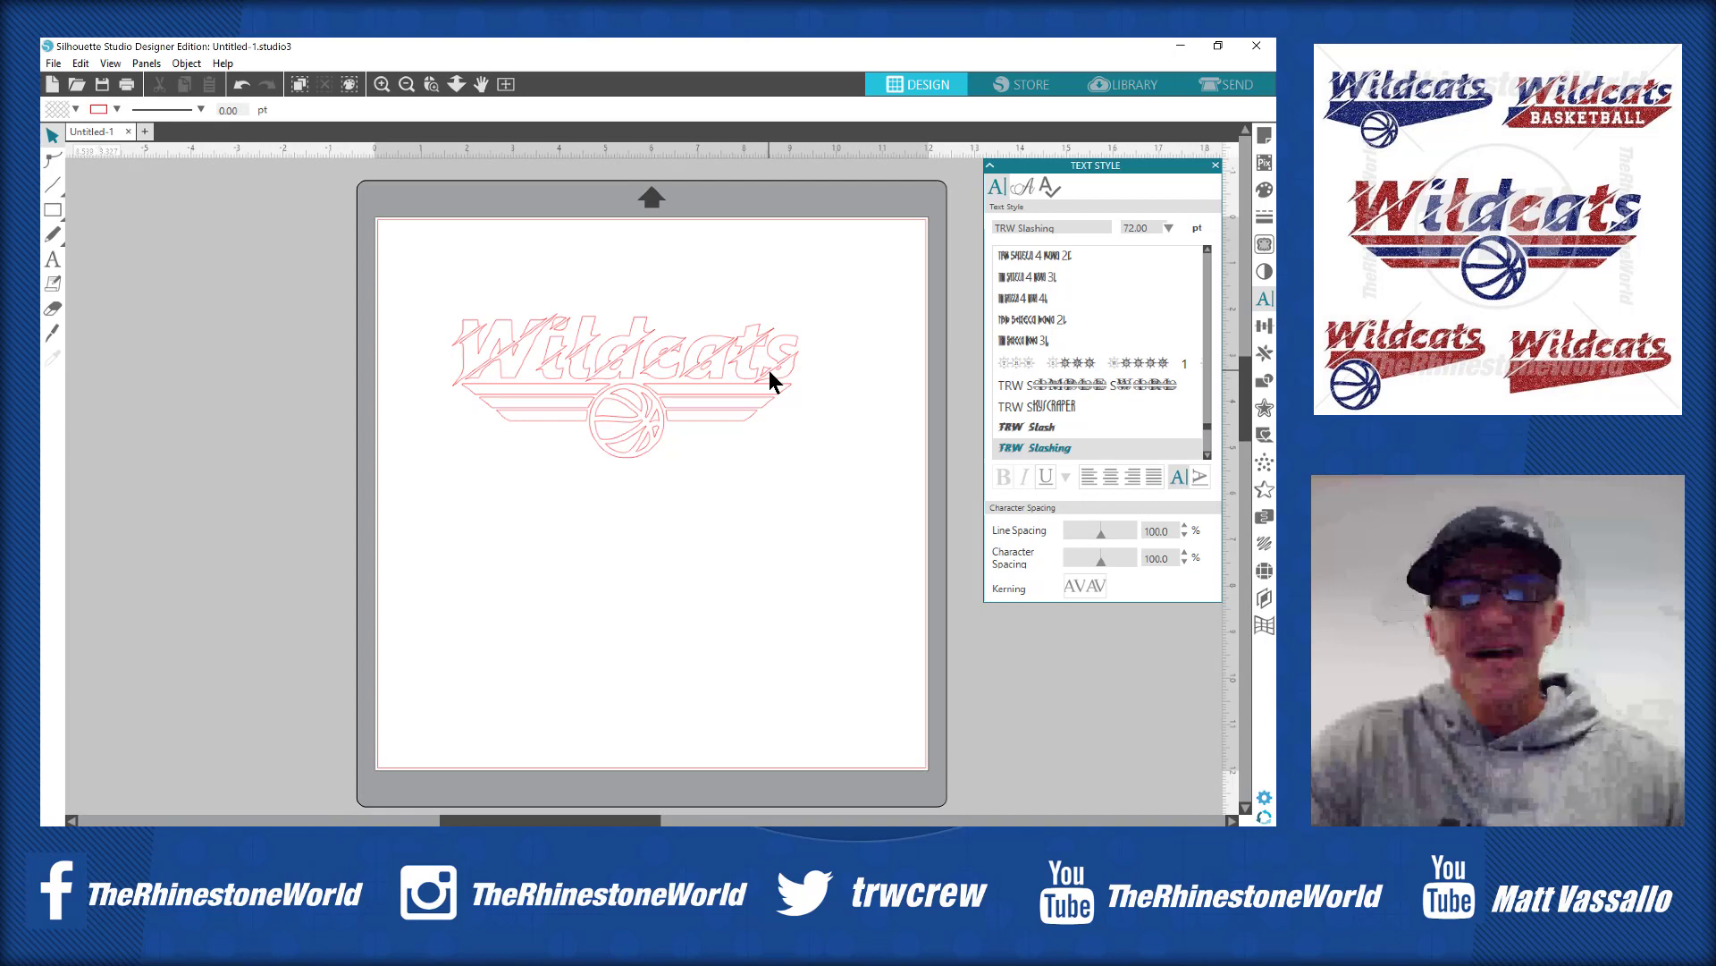
click(733, 398)
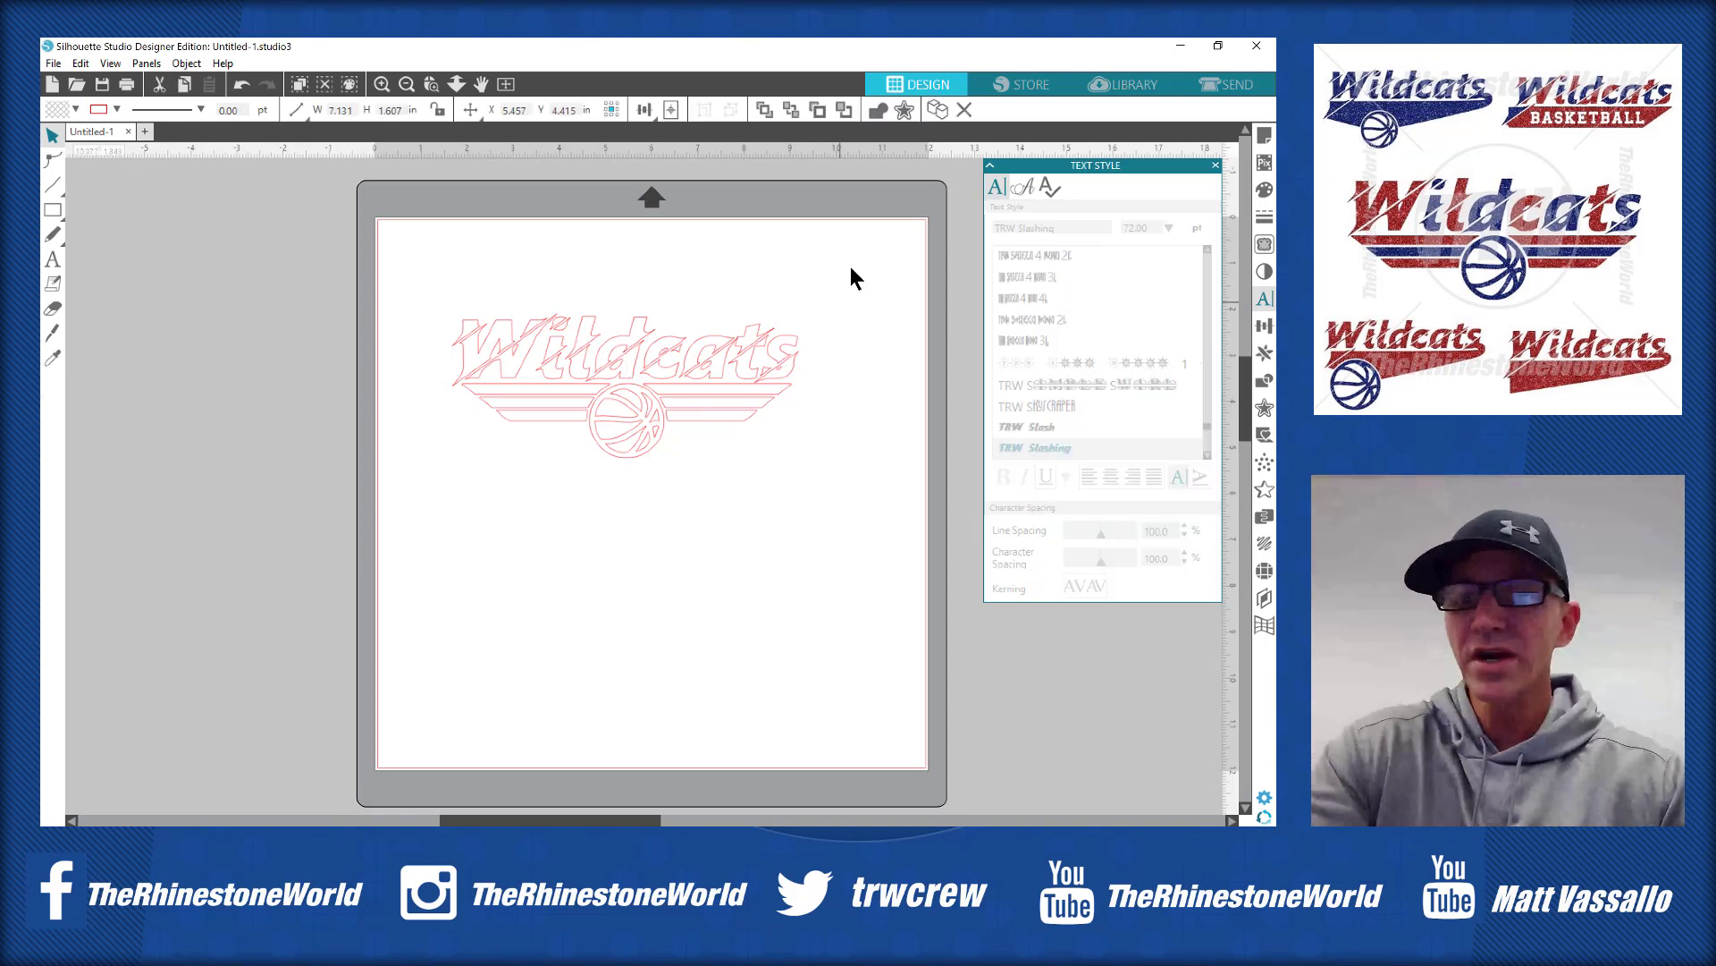
drag(850, 266, 408, 555)
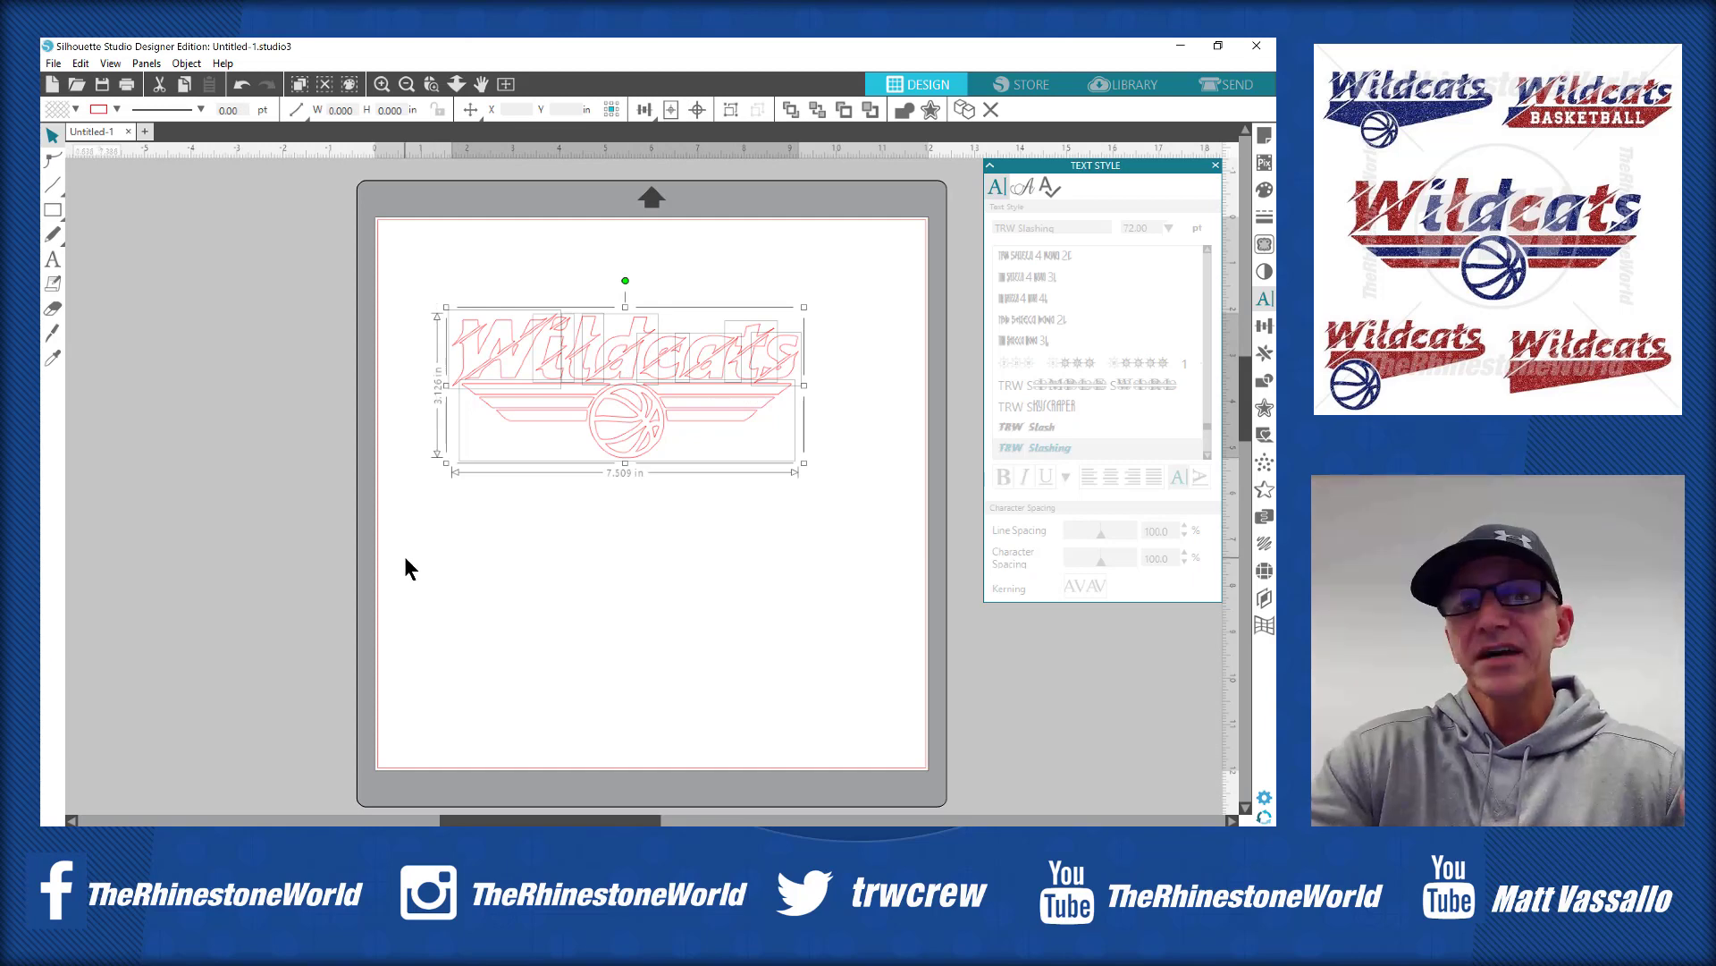
click(556, 565)
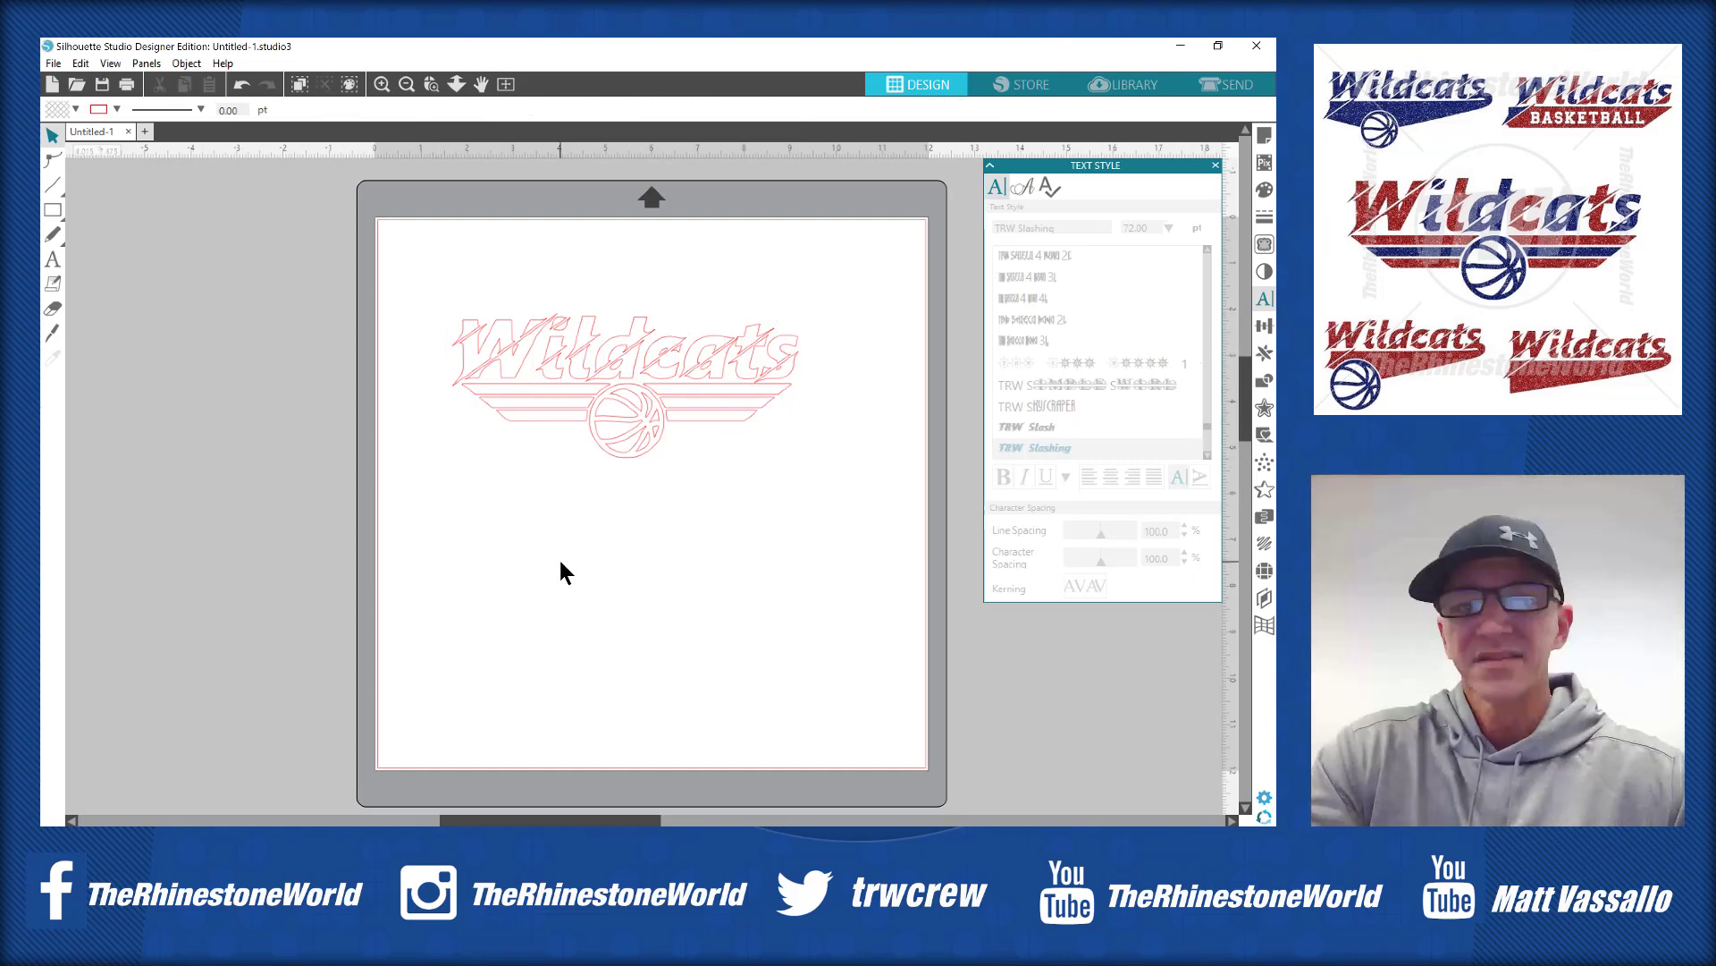
- Undo the resizing of the basketball tail and the ungrouping of the Wildcats text
key(i)
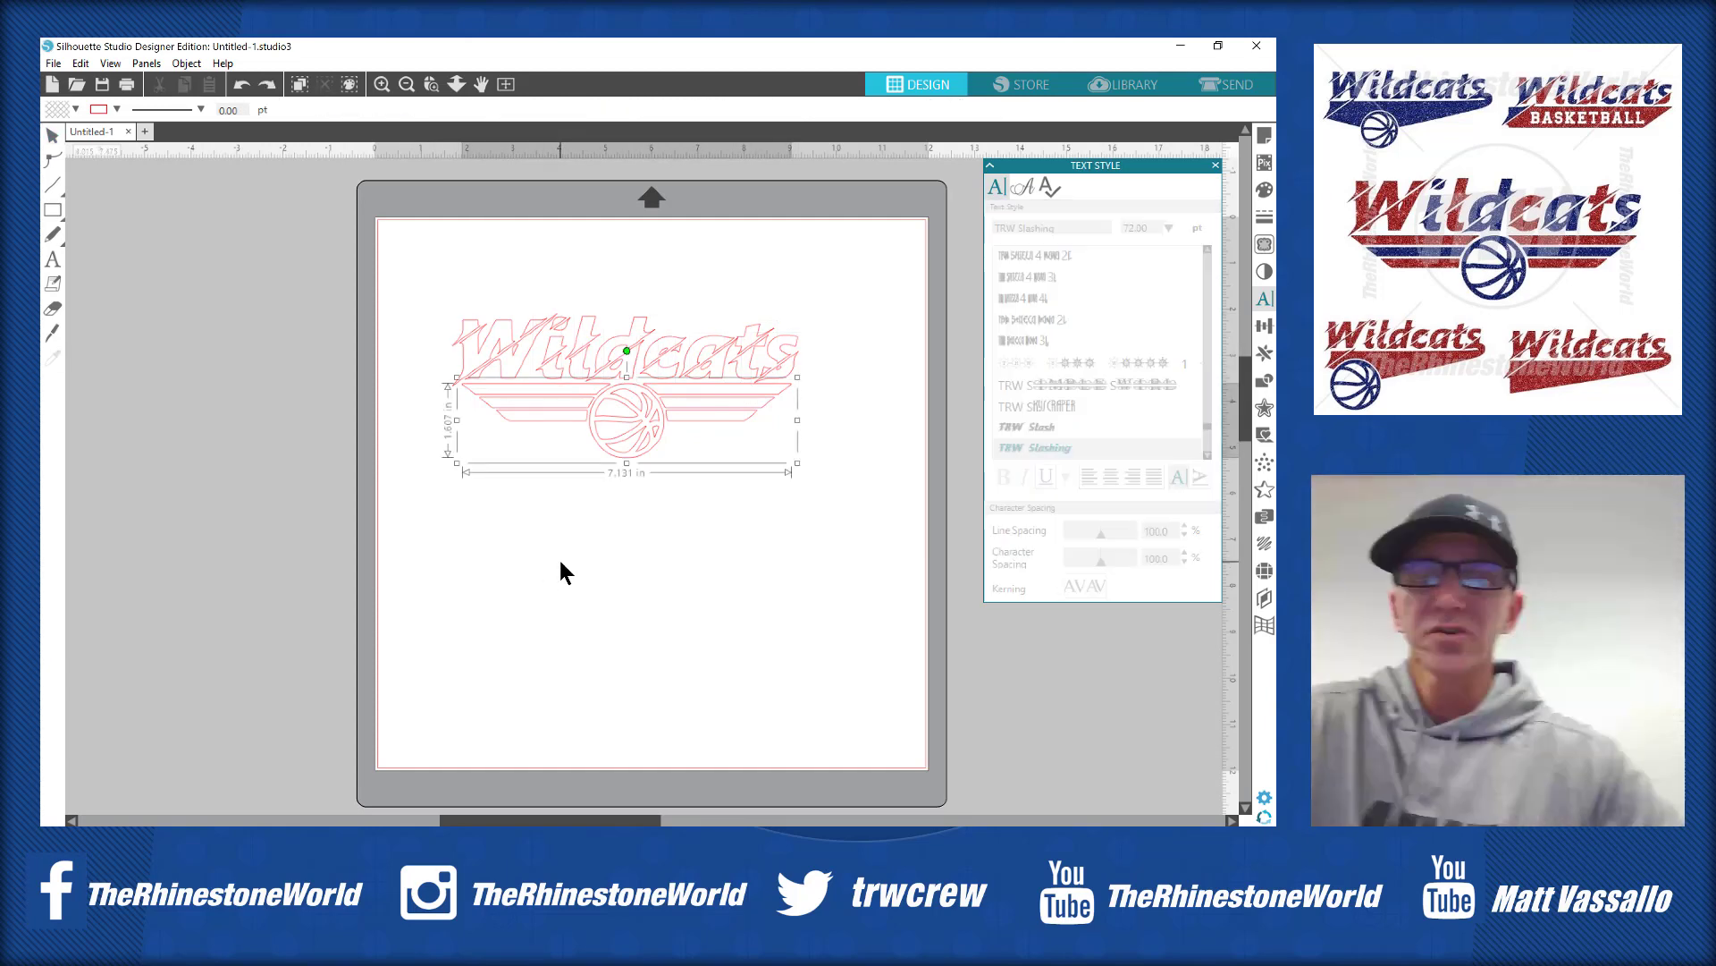
key(Tab)
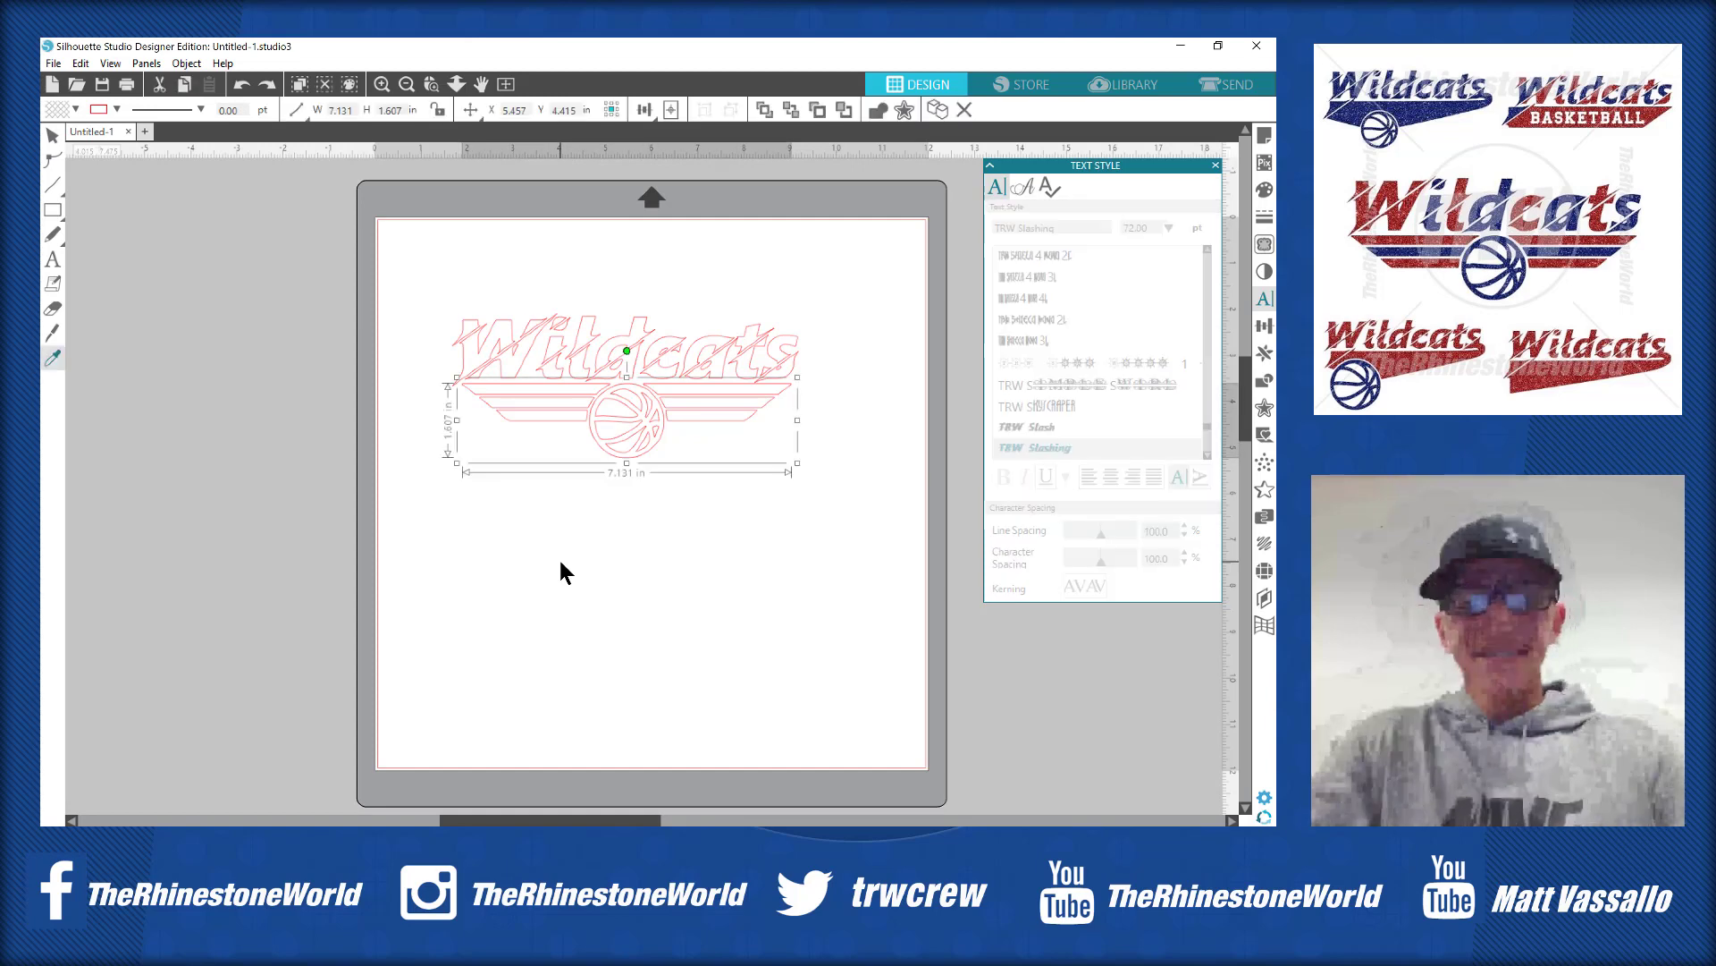
key(Escape)
key(ctrl+a)
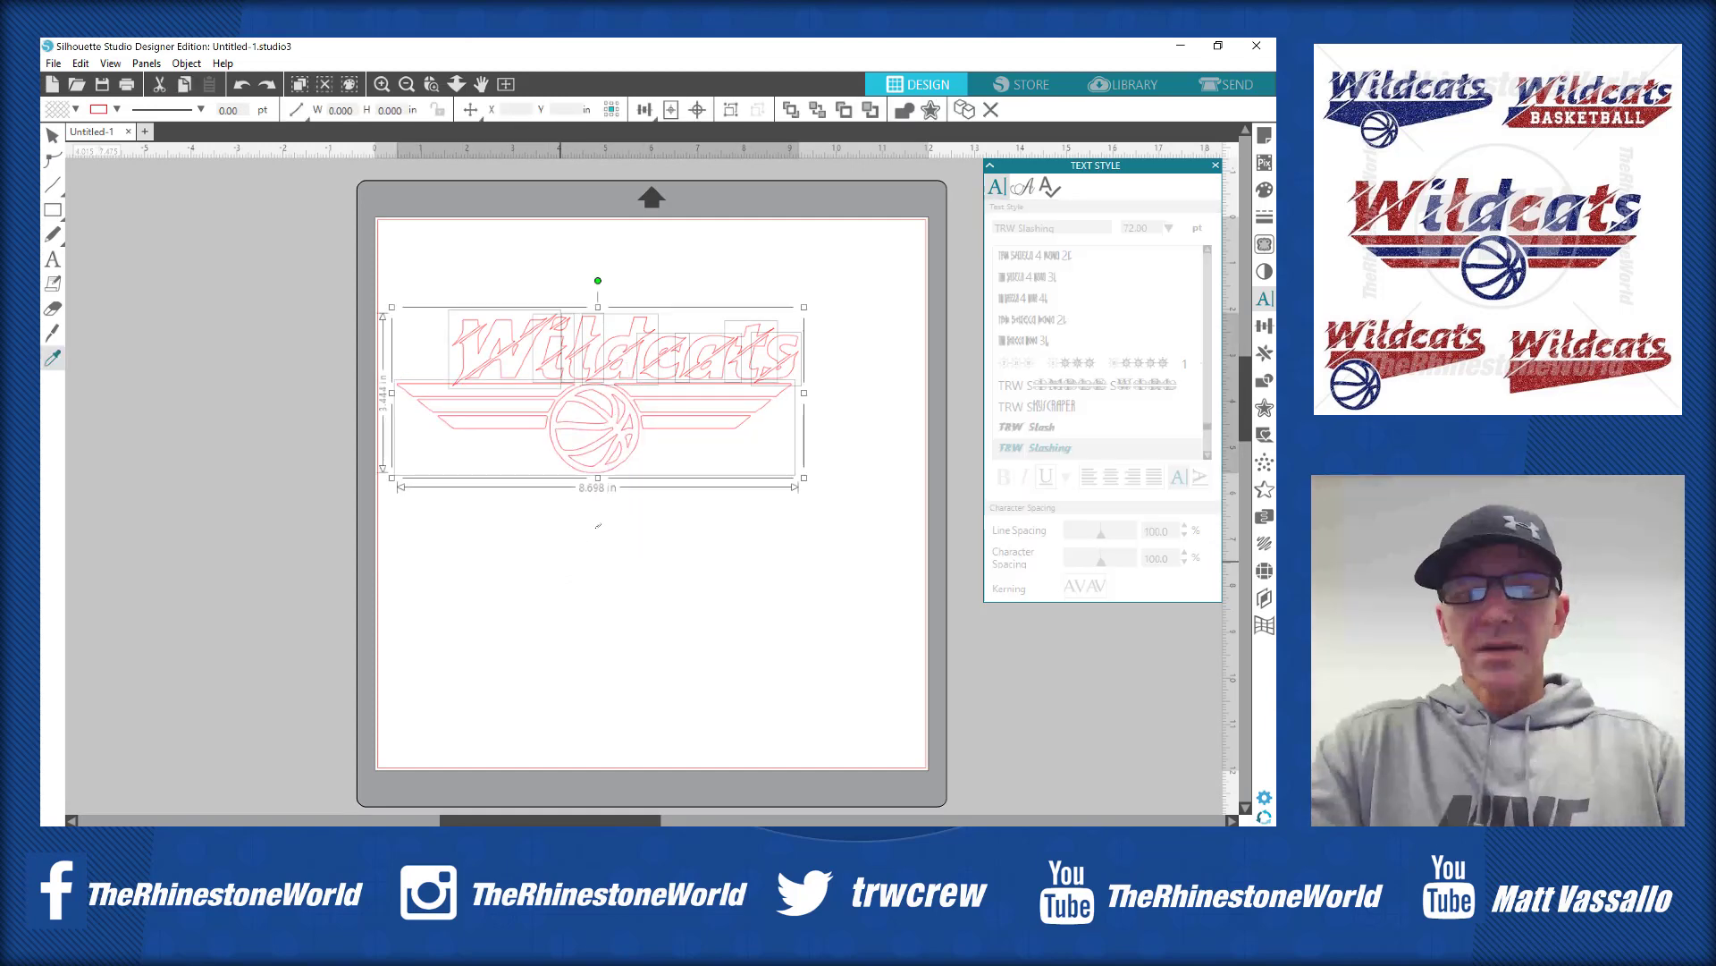
click(641, 516)
key(v)
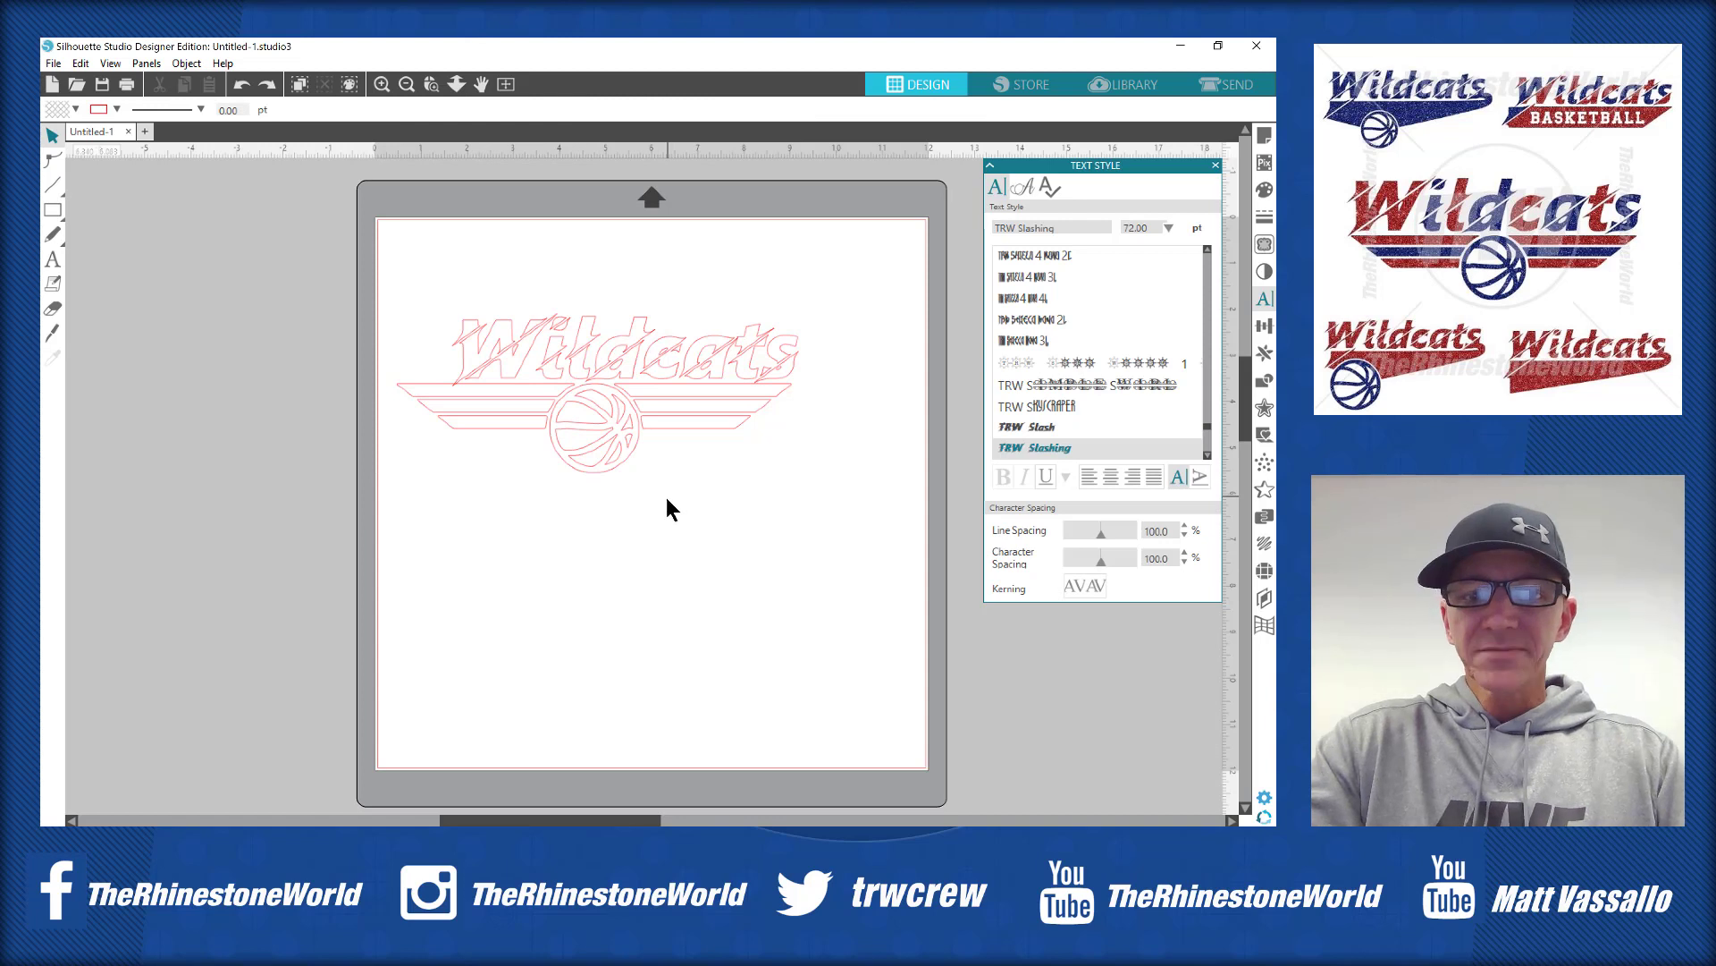
key(ctrl+a)
click(667, 504)
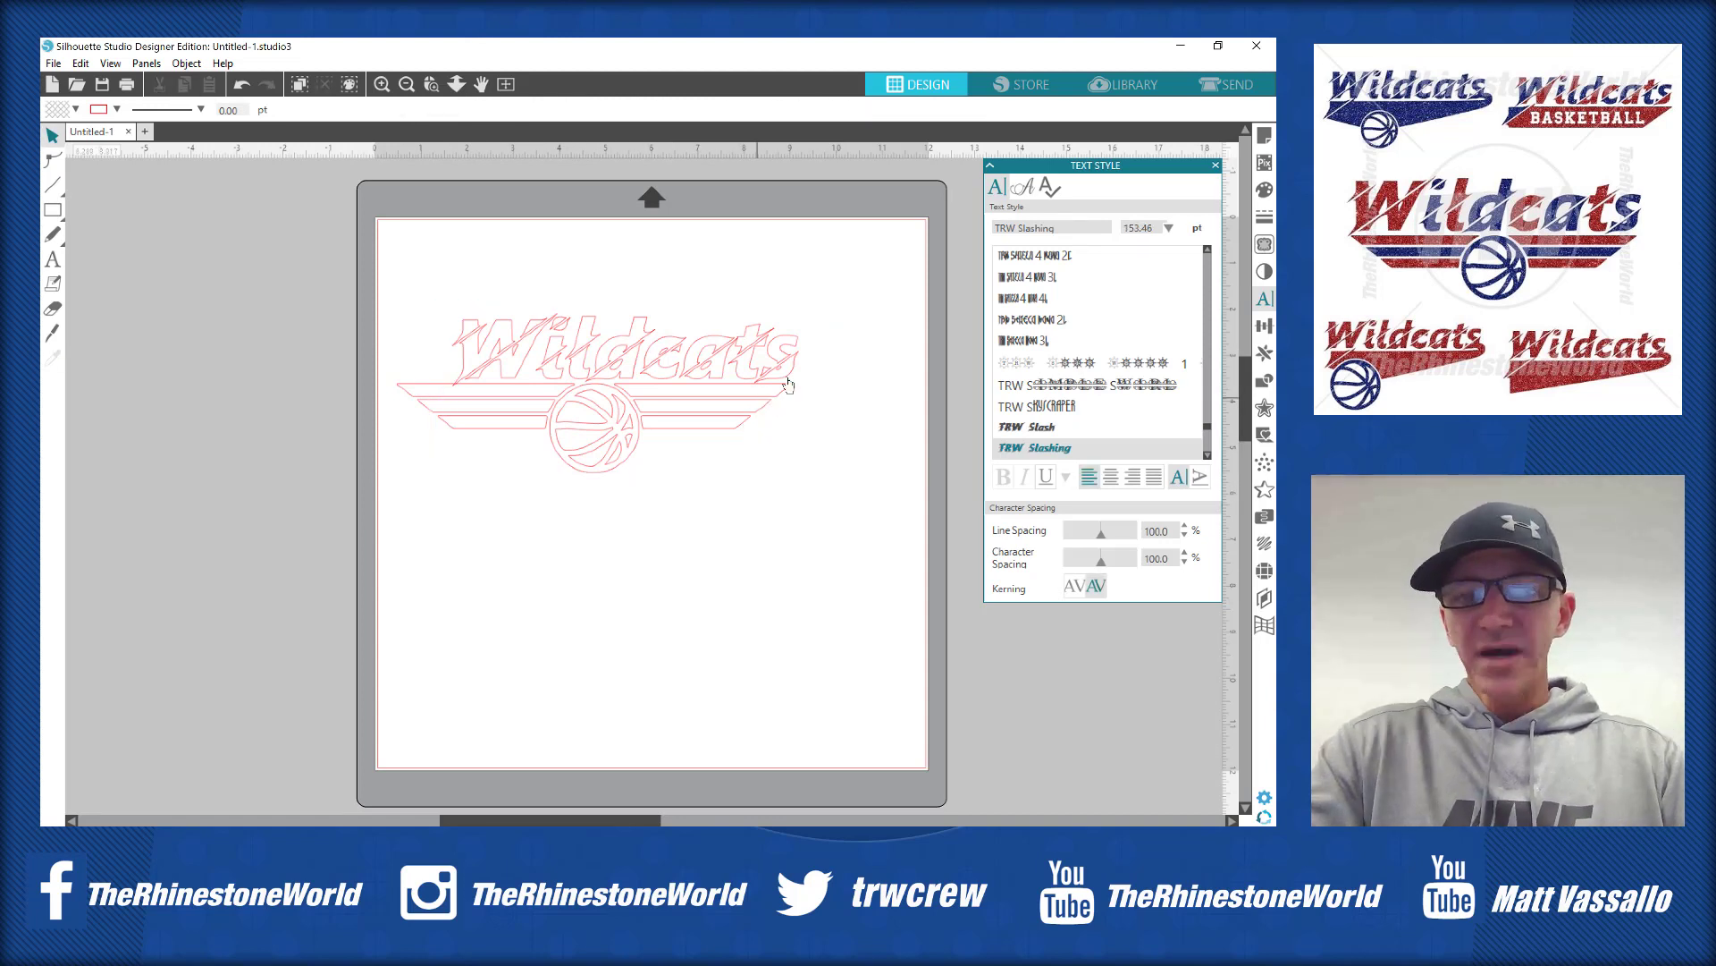
- Replace the striped basketball tail at the end of the Wildcats text with the curved swoosh tail containing a basketball
double_click(792, 382)
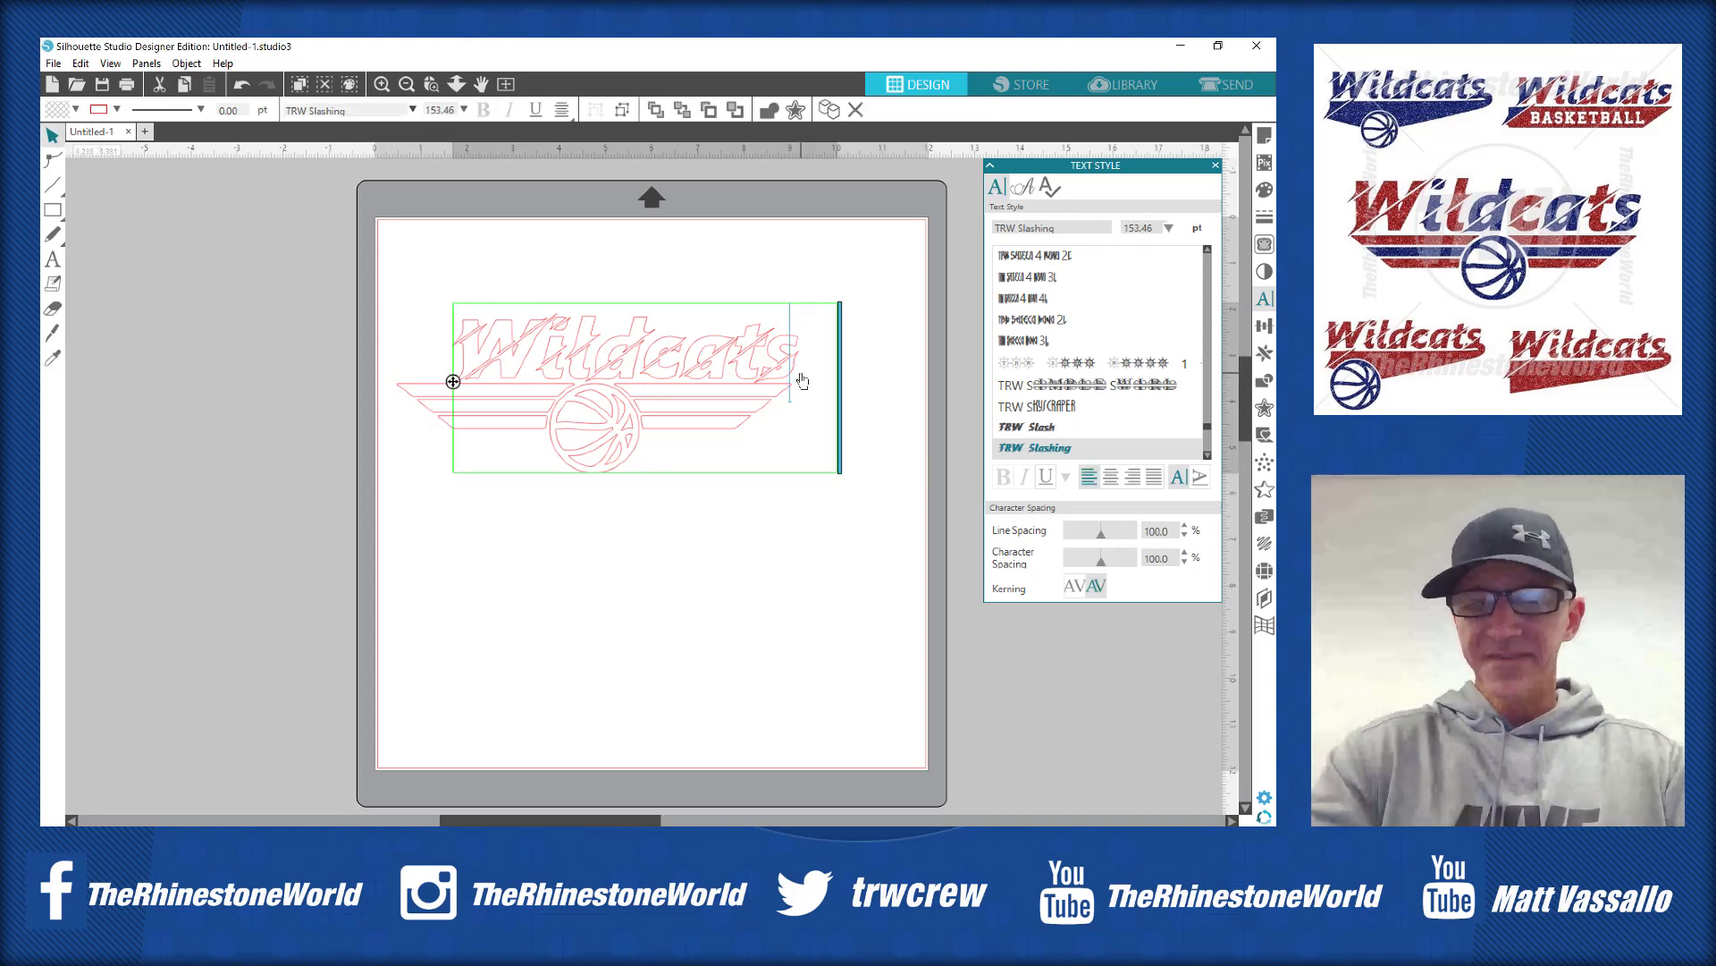
key(BackSpace)
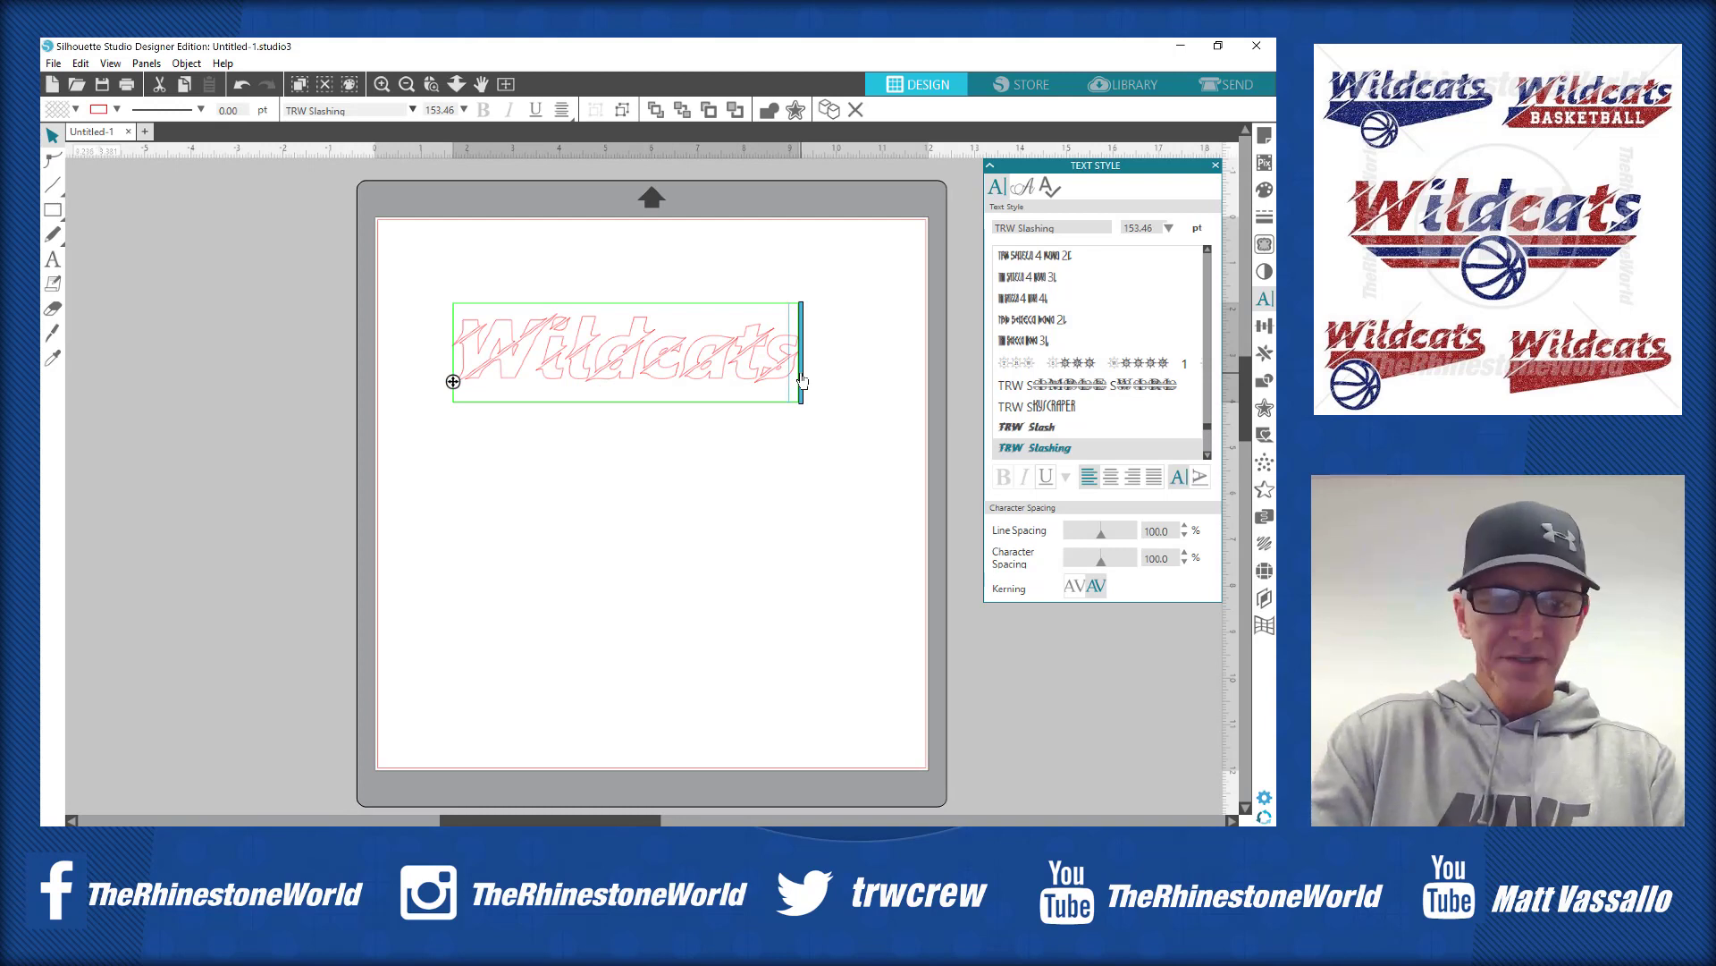
key(ctrl+z)
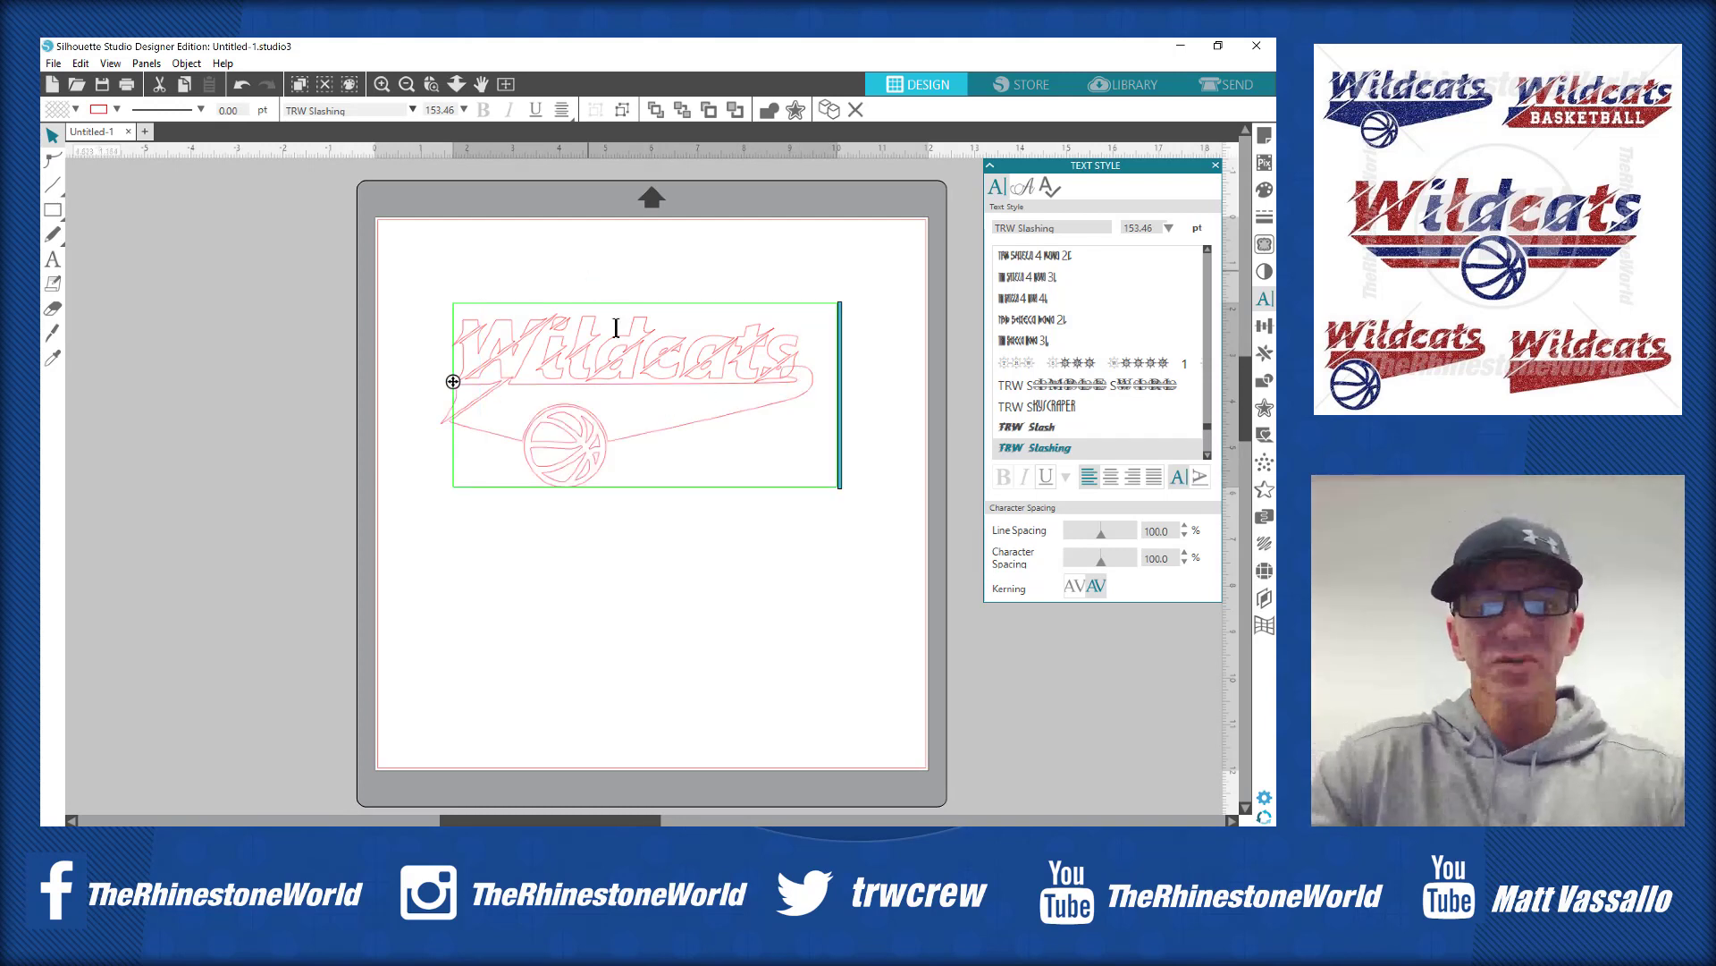
- Replace the word Wildcats with Mustangs, keep the basketball tail character, and finish editing the text
double_click(585, 346)
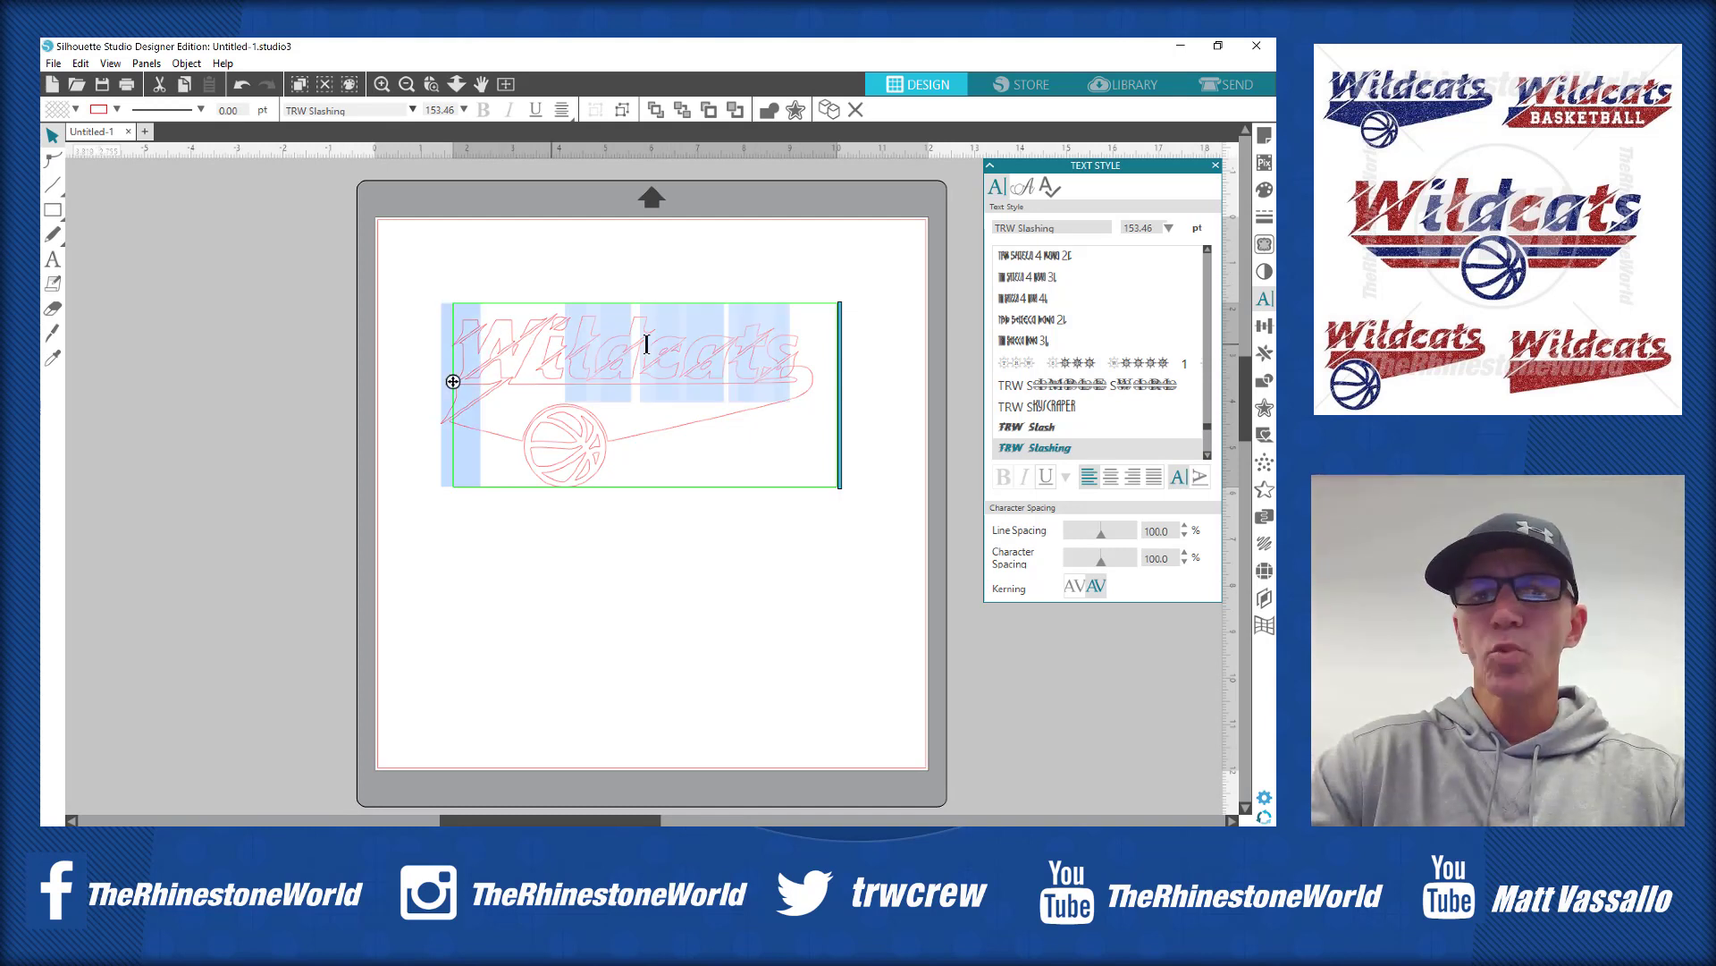
drag(784, 355, 432, 369)
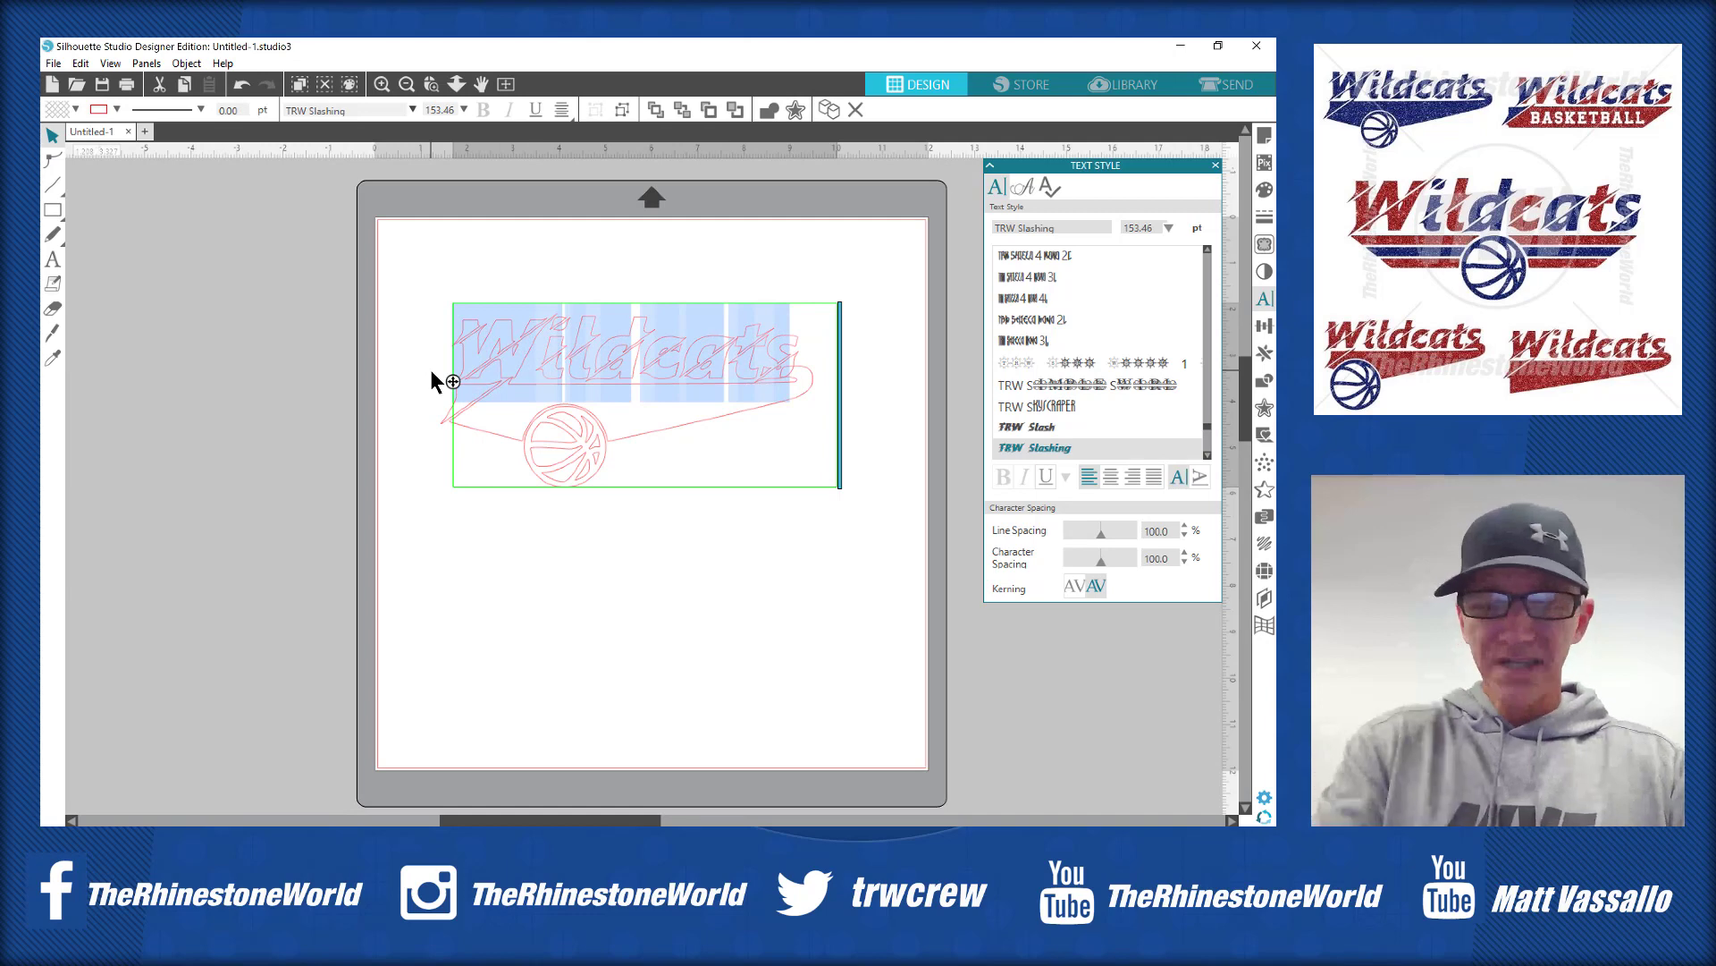
text(Mustang)
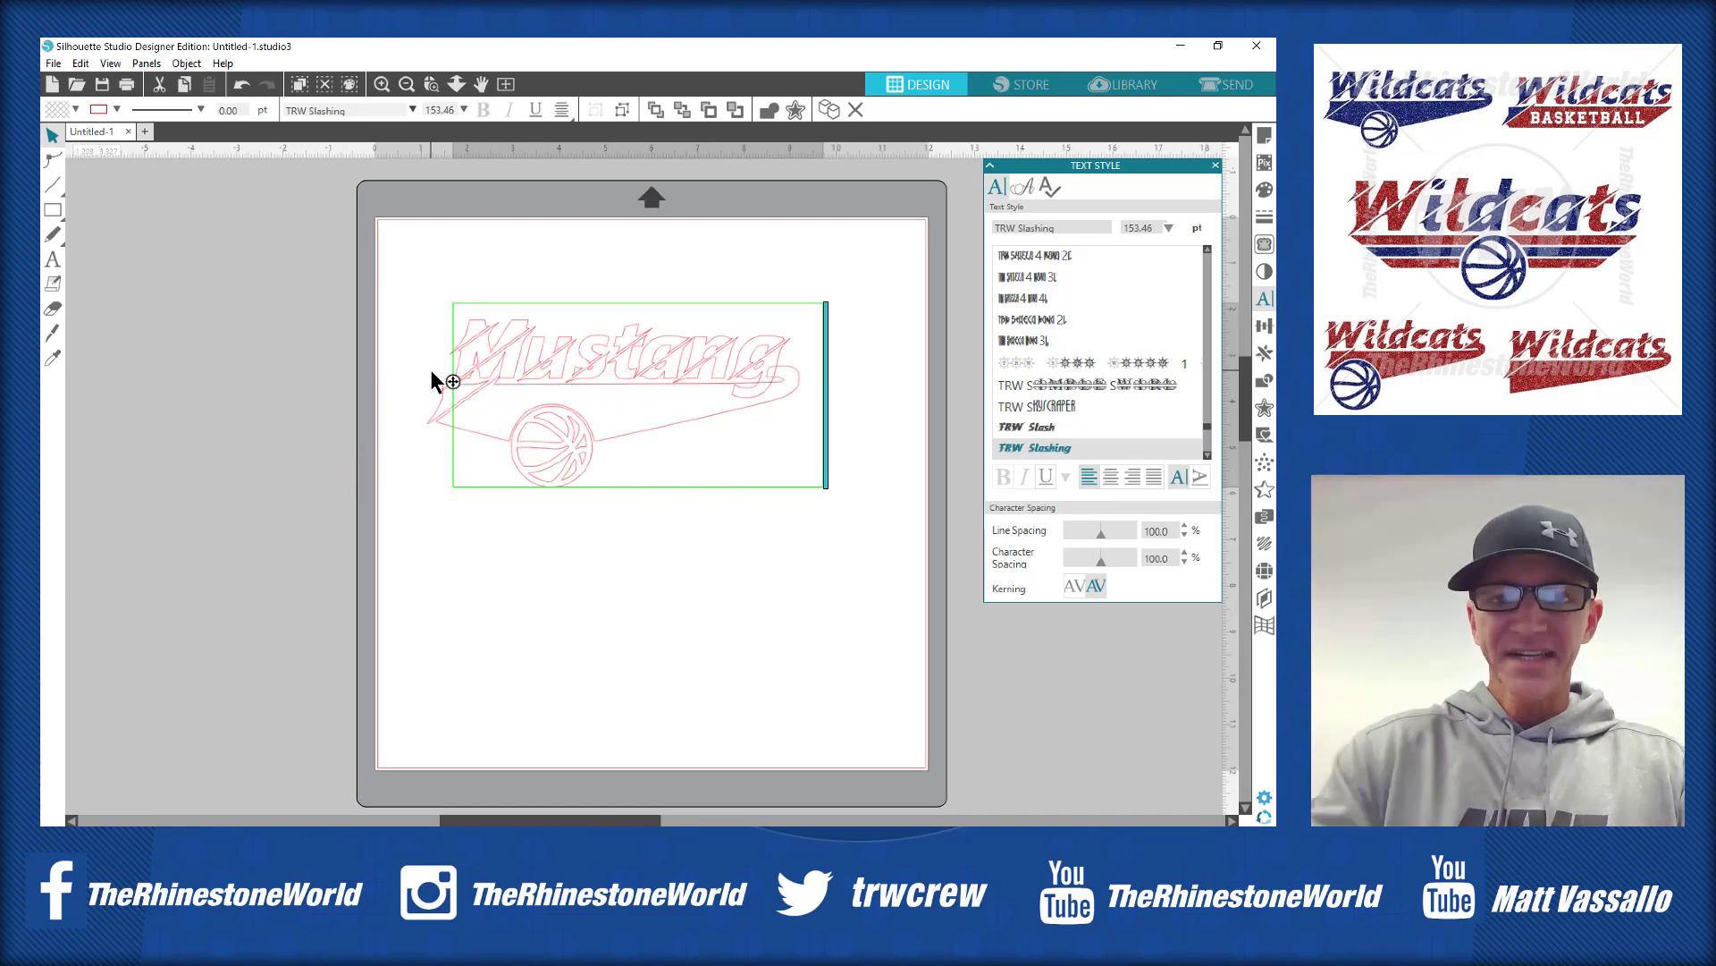
text(s)
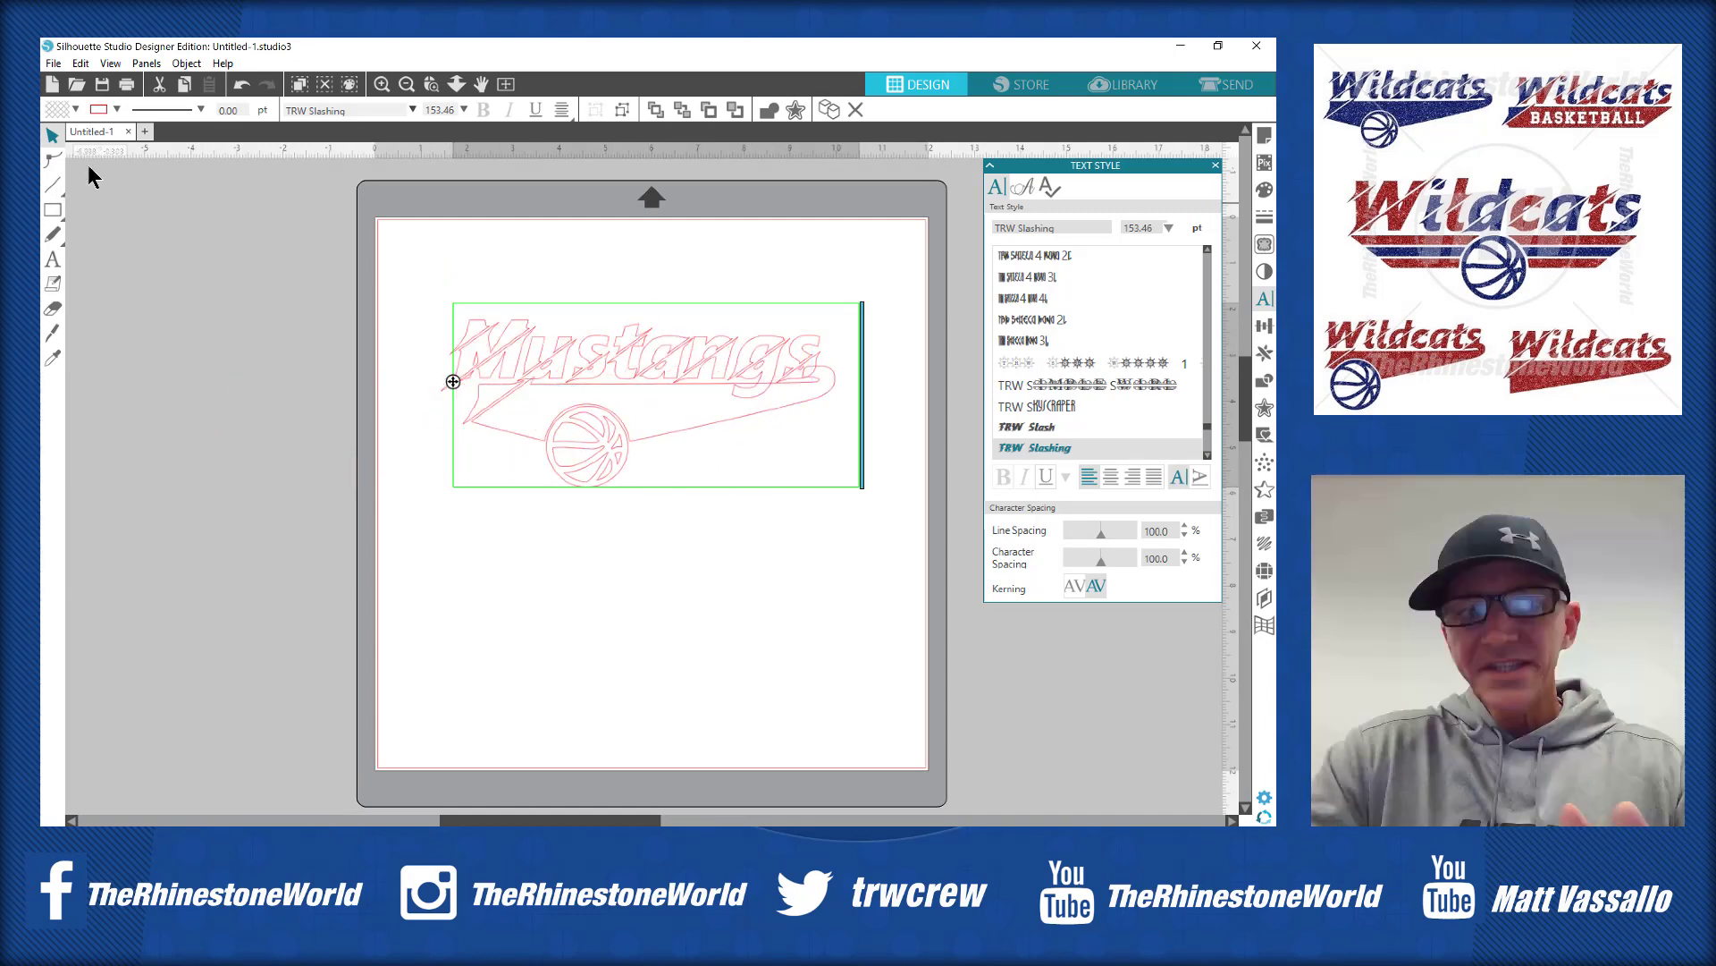
click(407, 266)
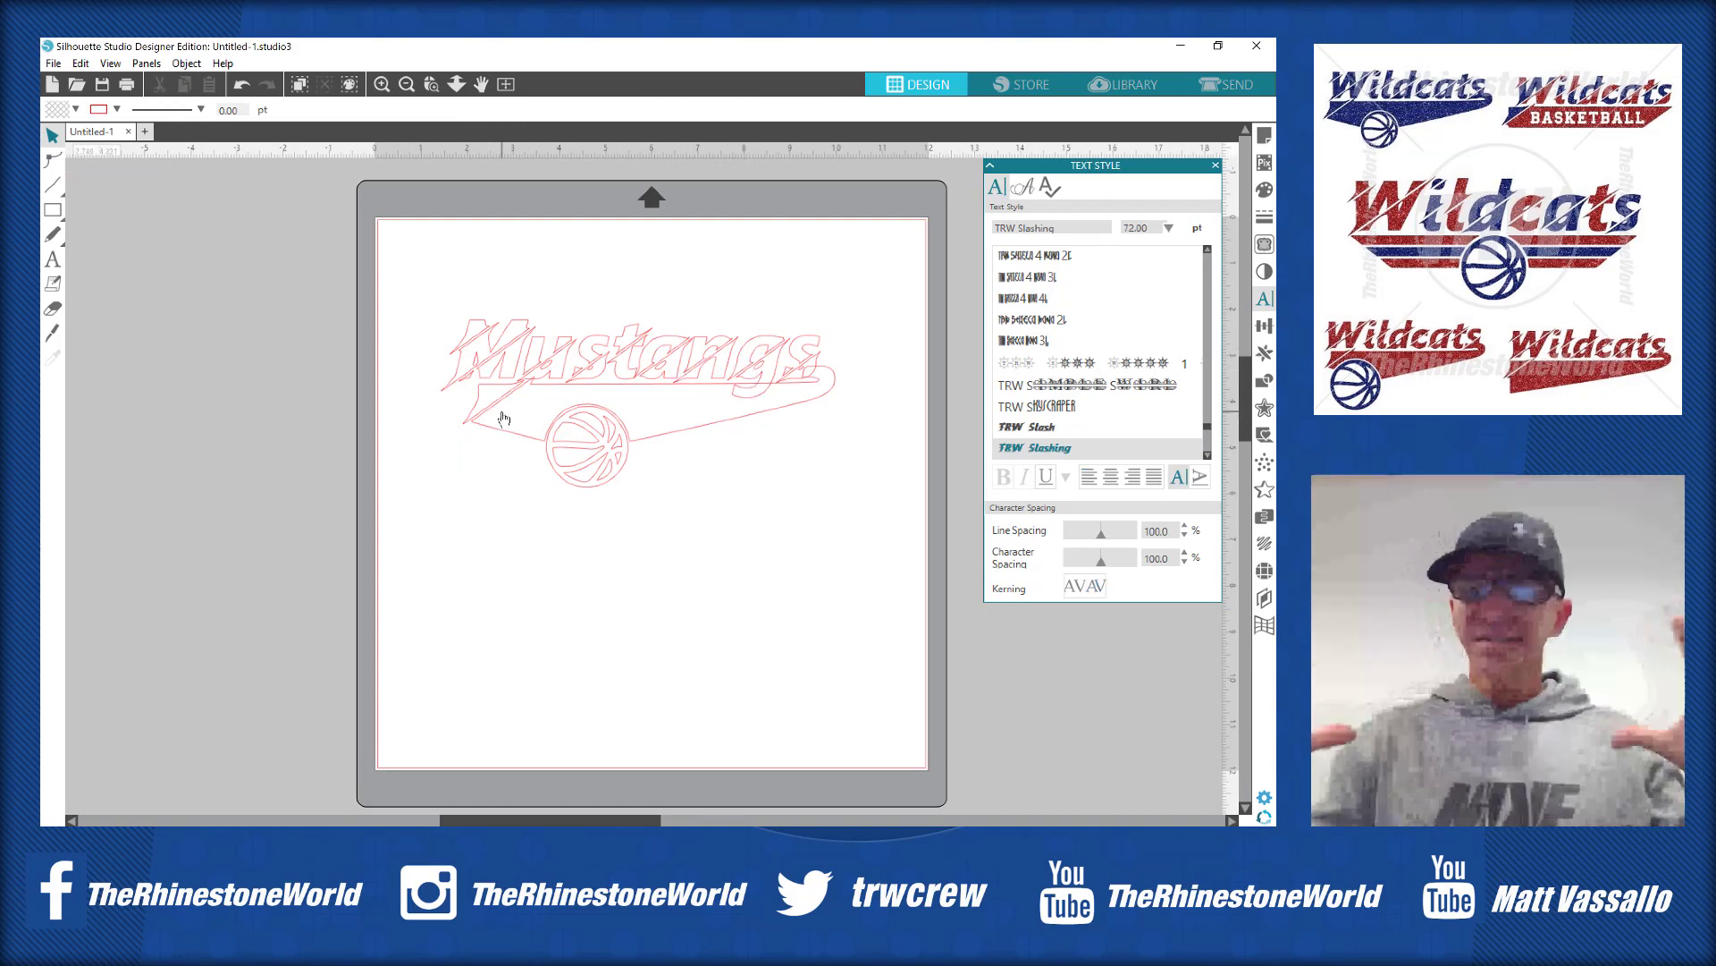
- Ungroup the Mustangs text so the letters and the basketball tail are separate objects
click(656, 373)
right_click(662, 365)
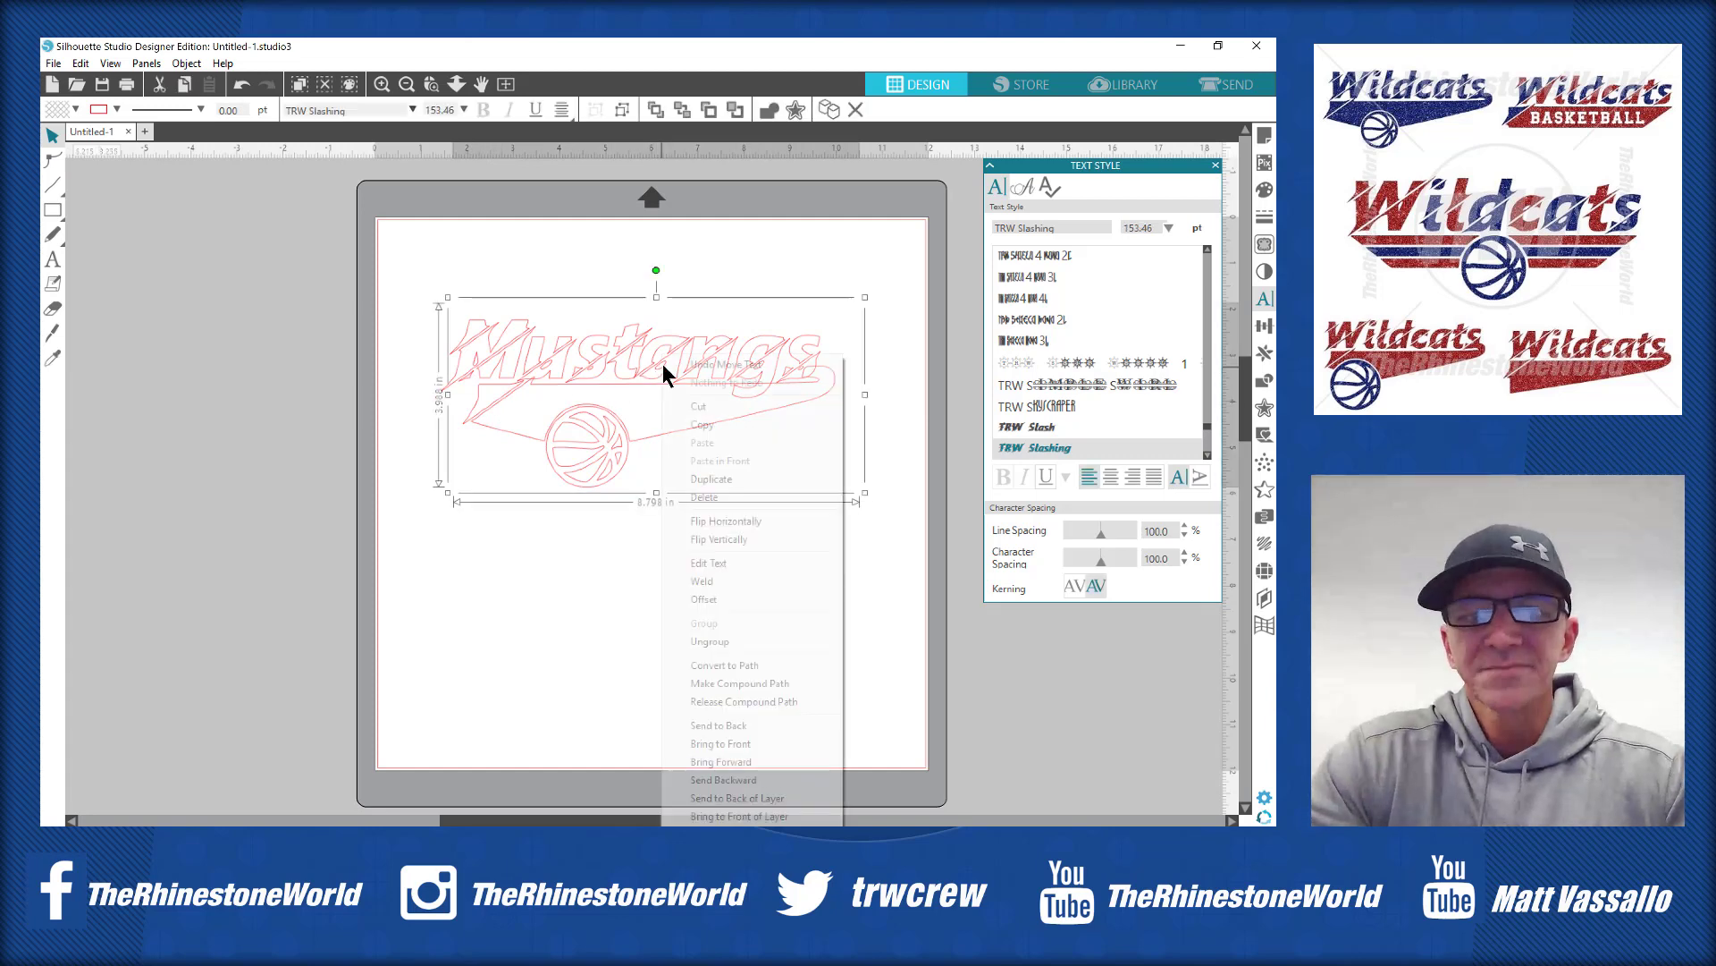
click(748, 642)
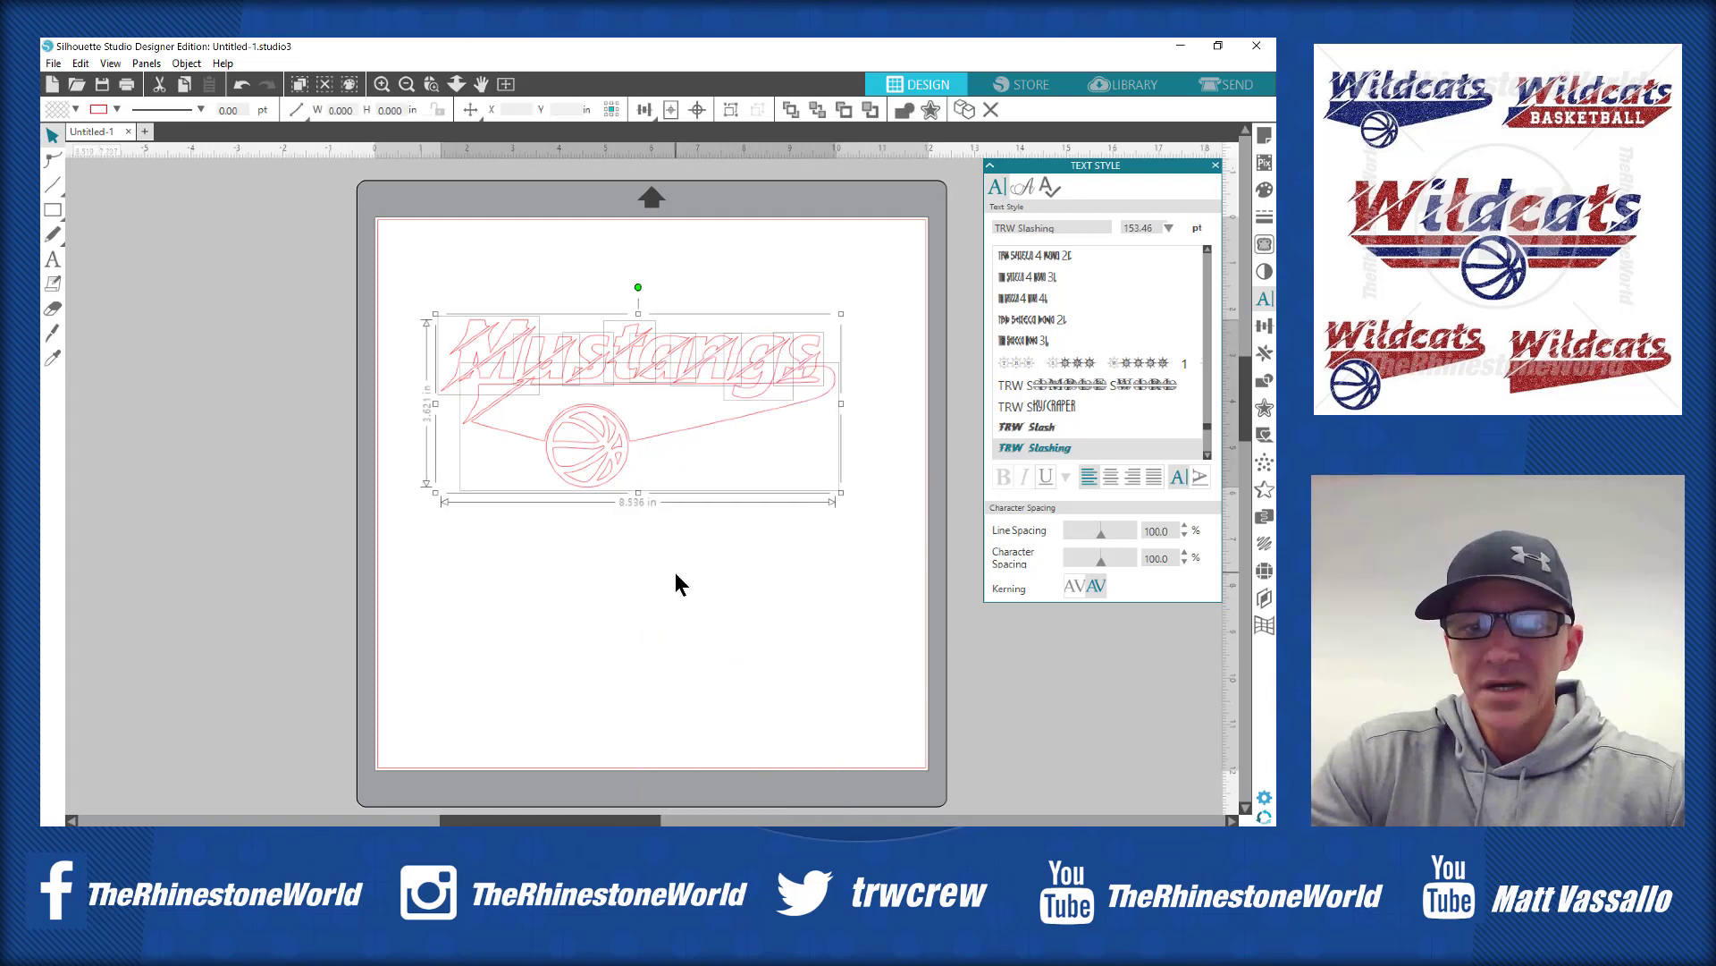
click(657, 528)
- Enlarge the basketball tail proportionally to about 8.54 in wide and nudge it slightly right beneath Mustangs
click(638, 444)
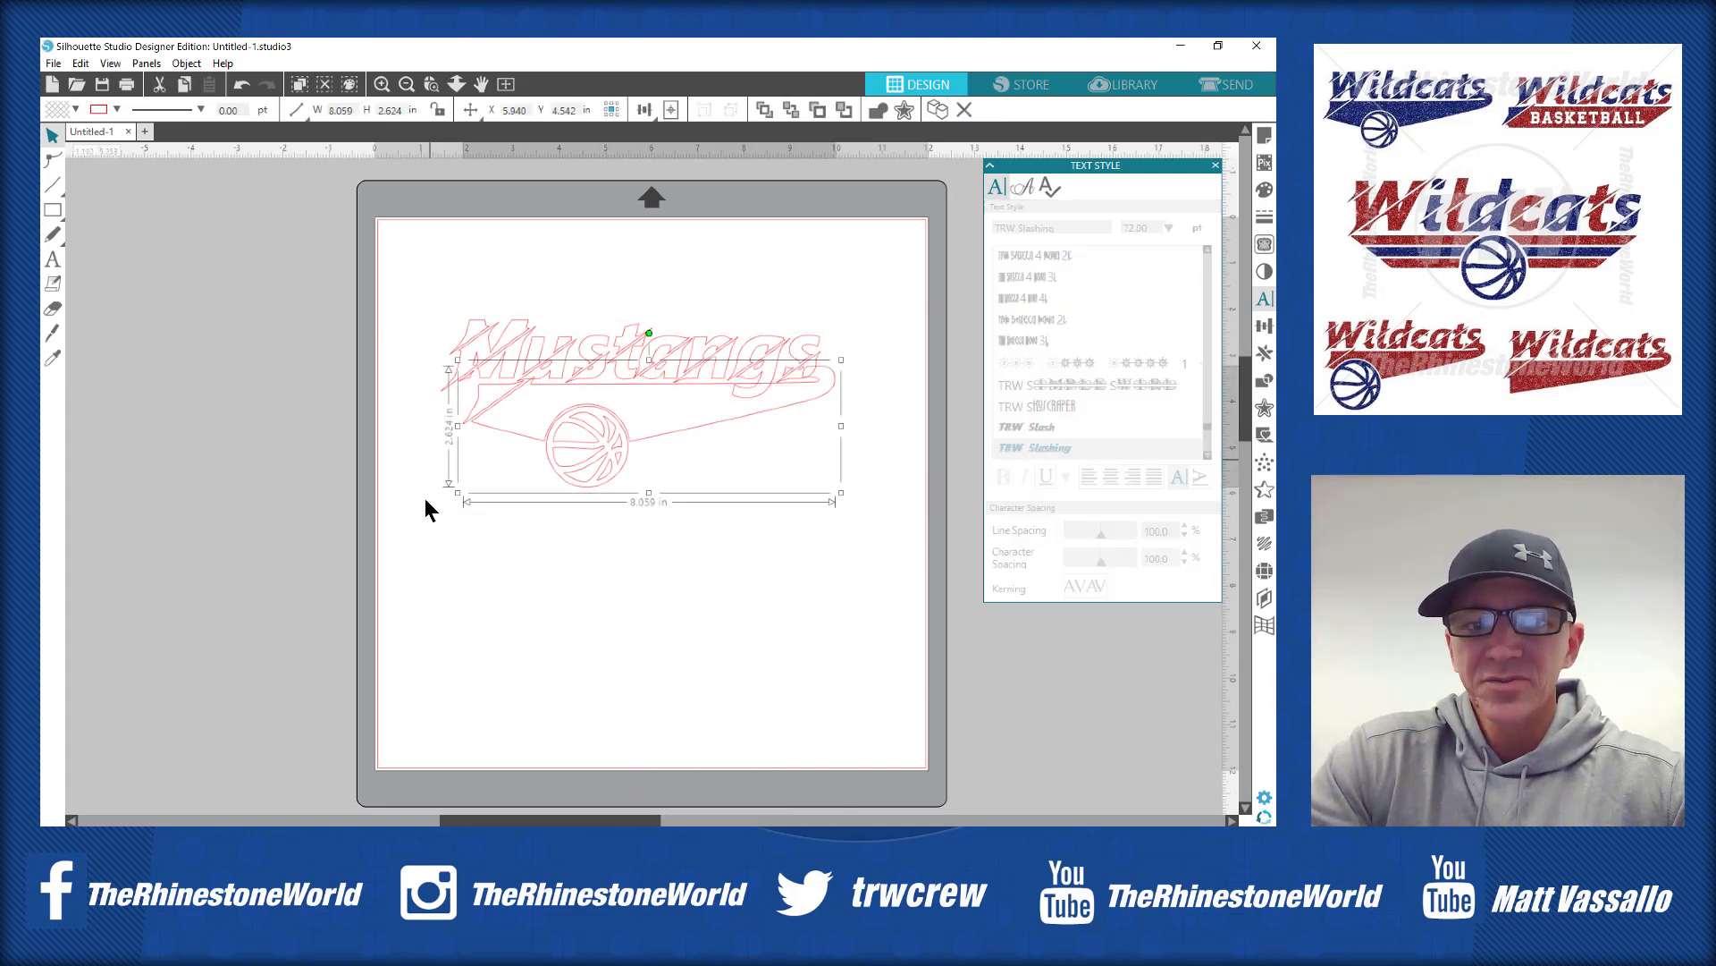
drag(457, 494, 434, 501)
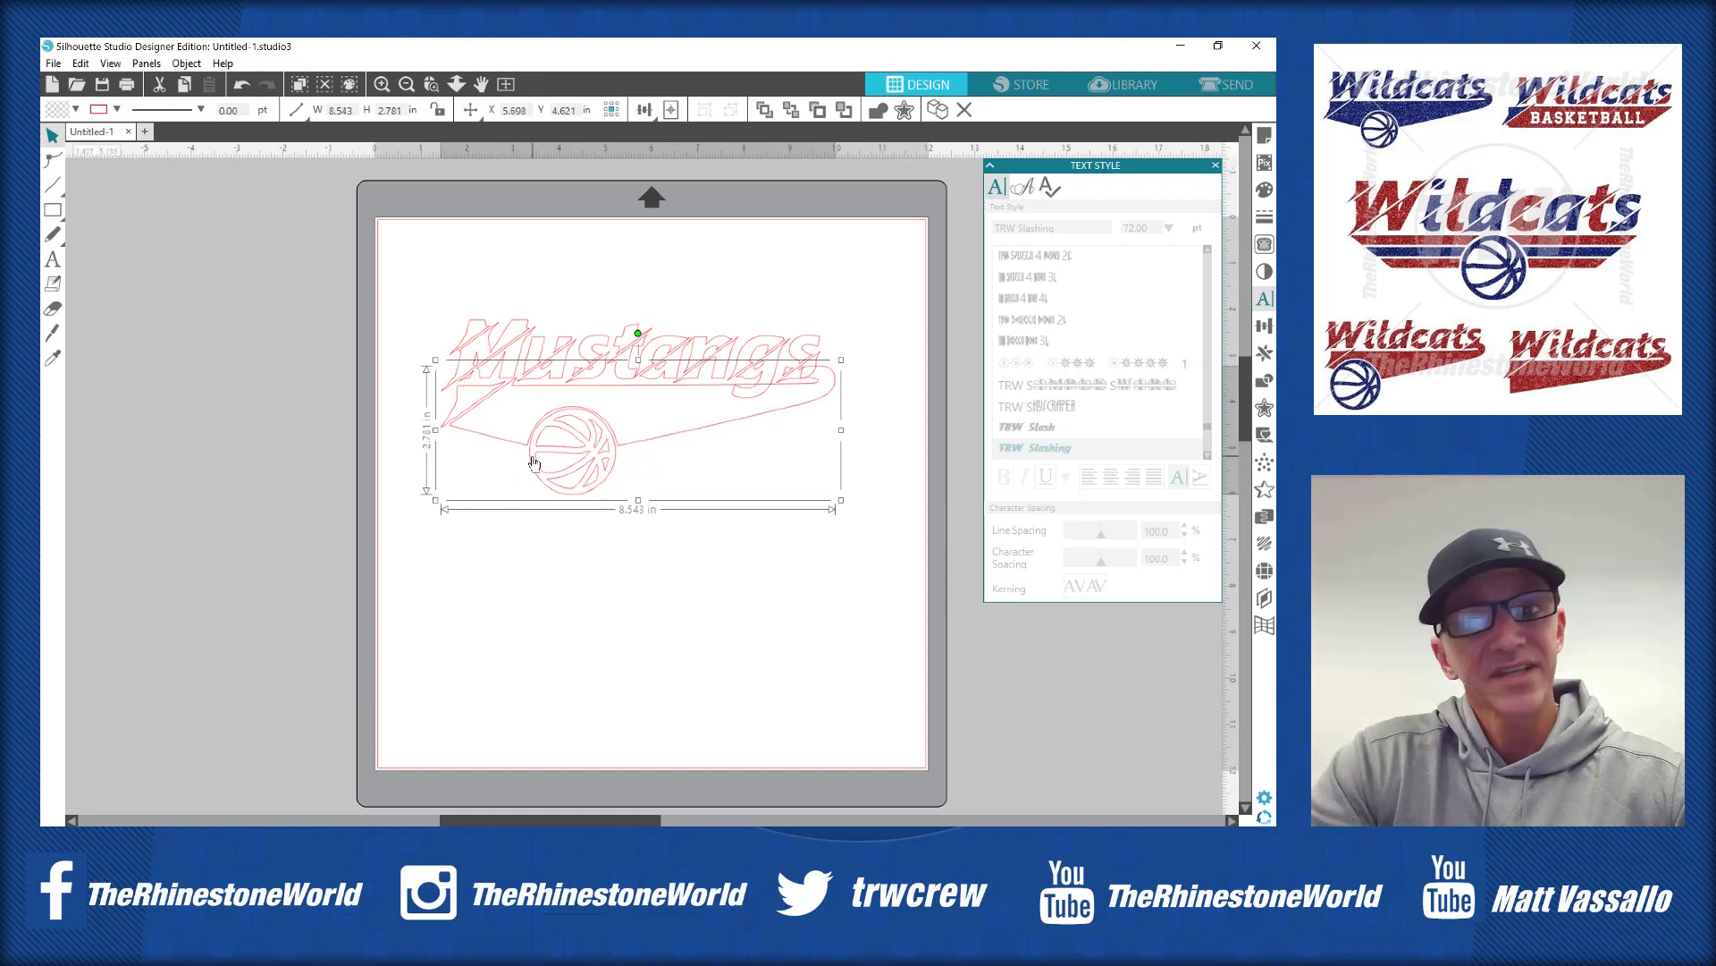
drag(562, 461, 563, 462)
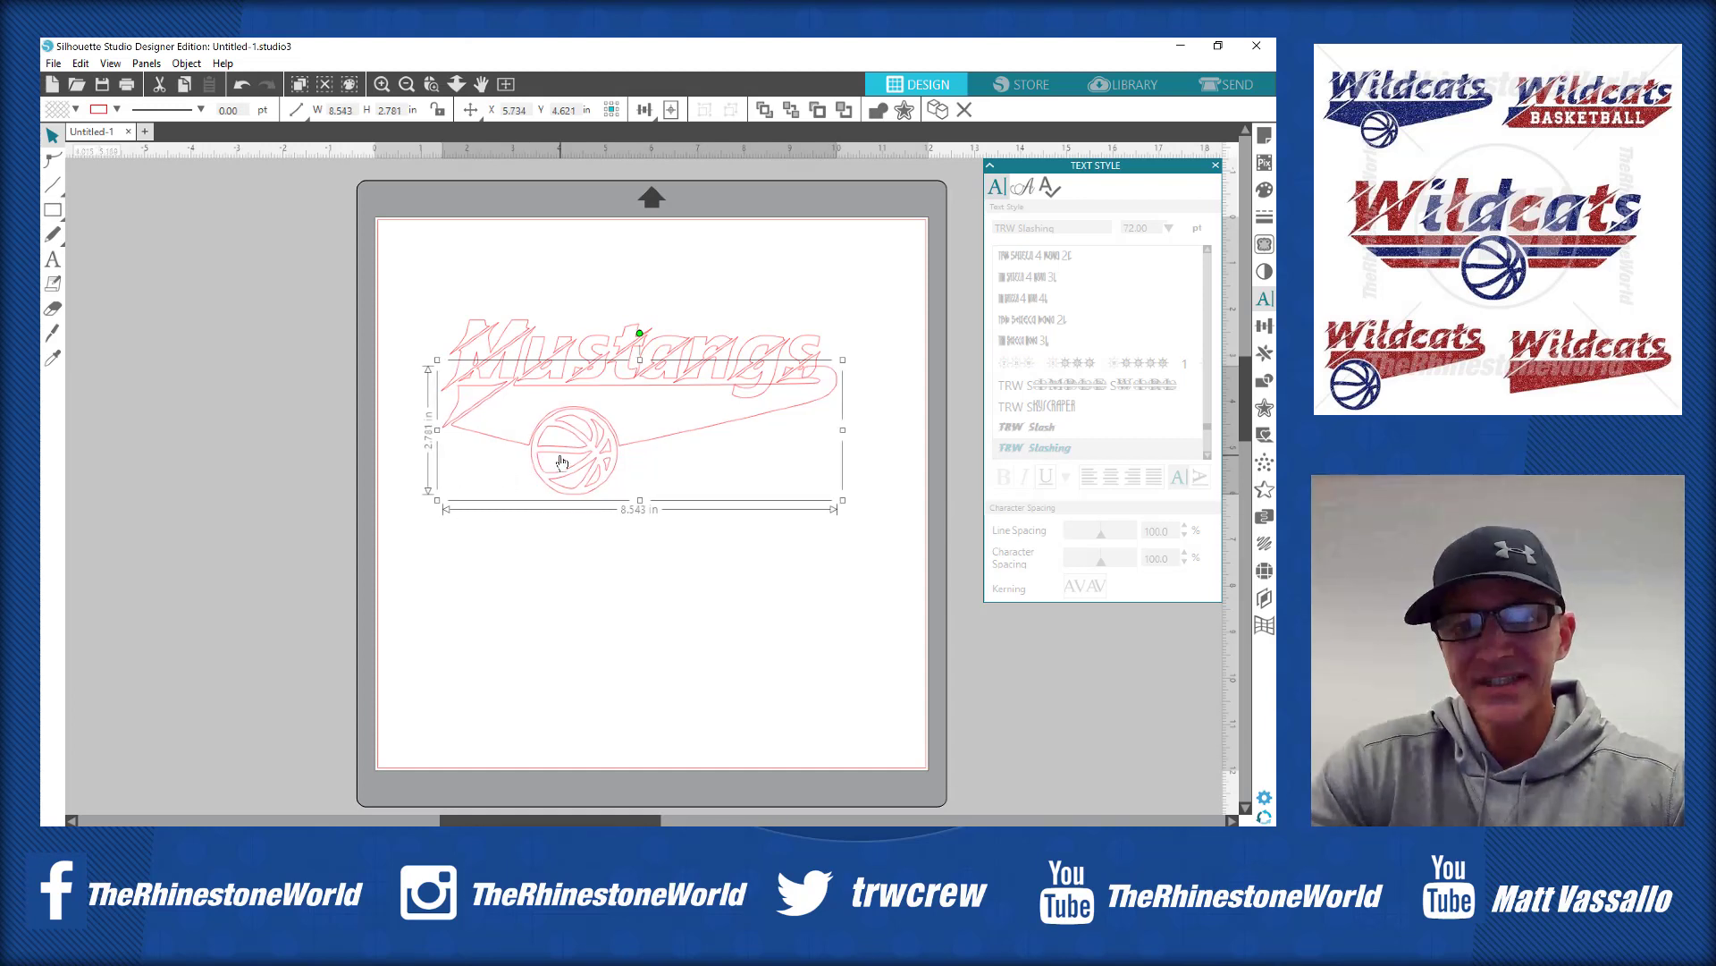
click(605, 538)
scroll(777, 385, up, 1)
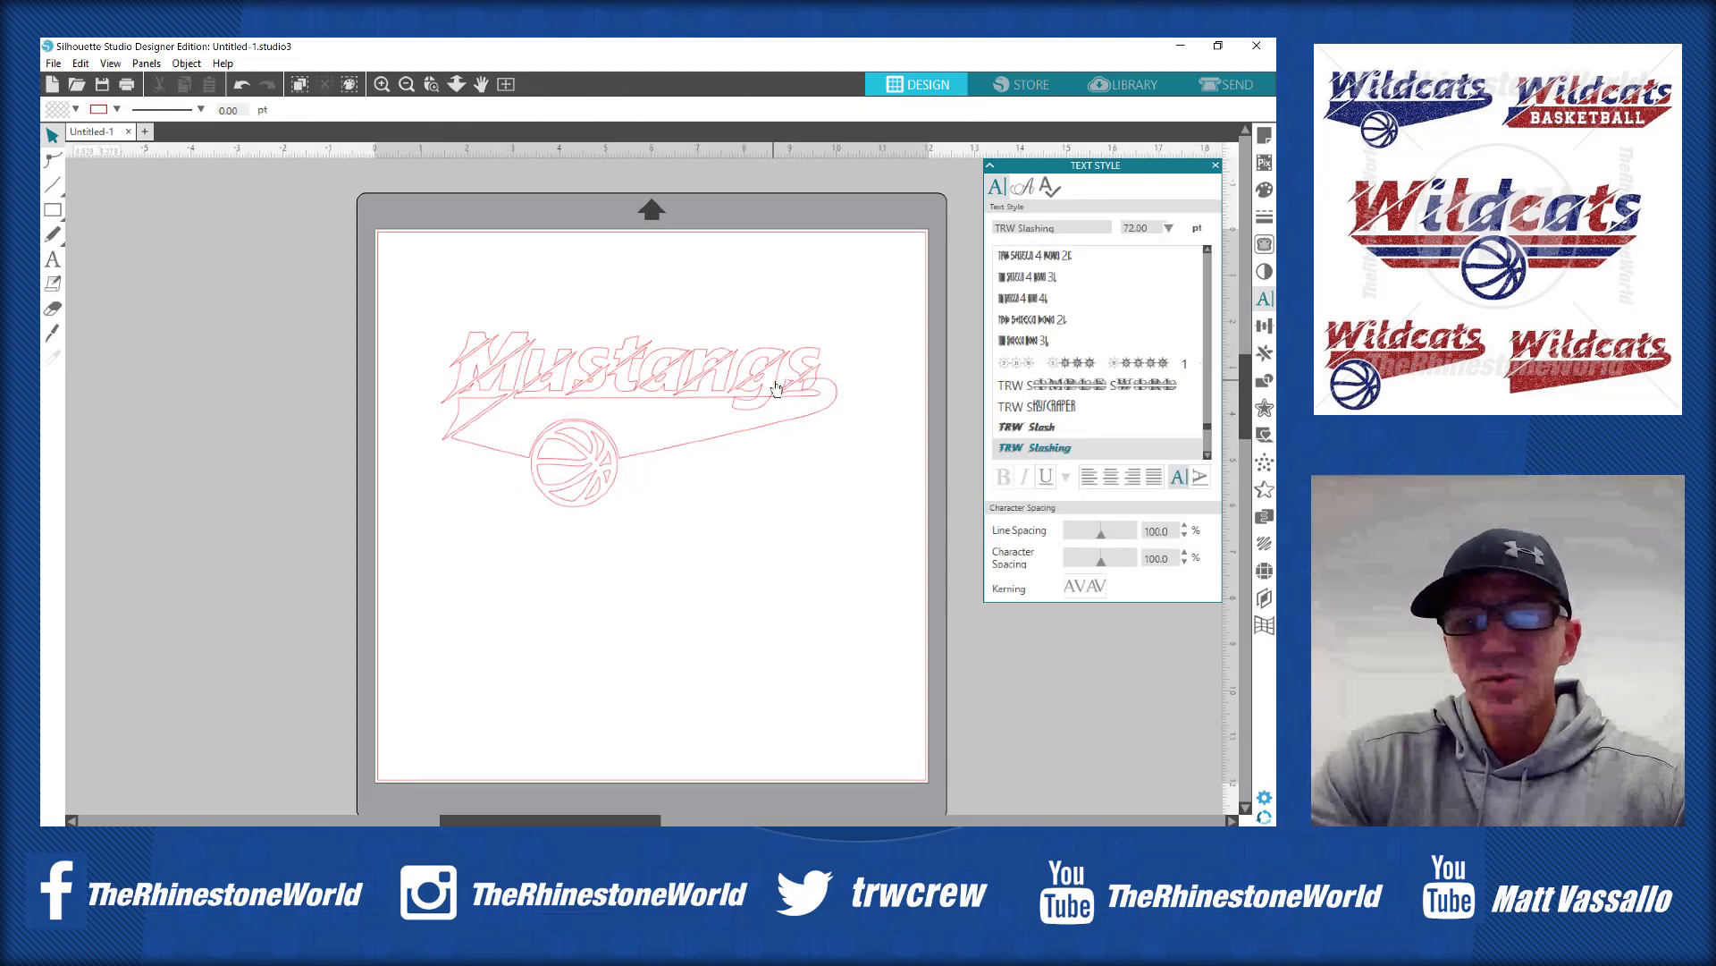
- Bring the letter g of Mustangs to the front, above the tail
click(776, 388)
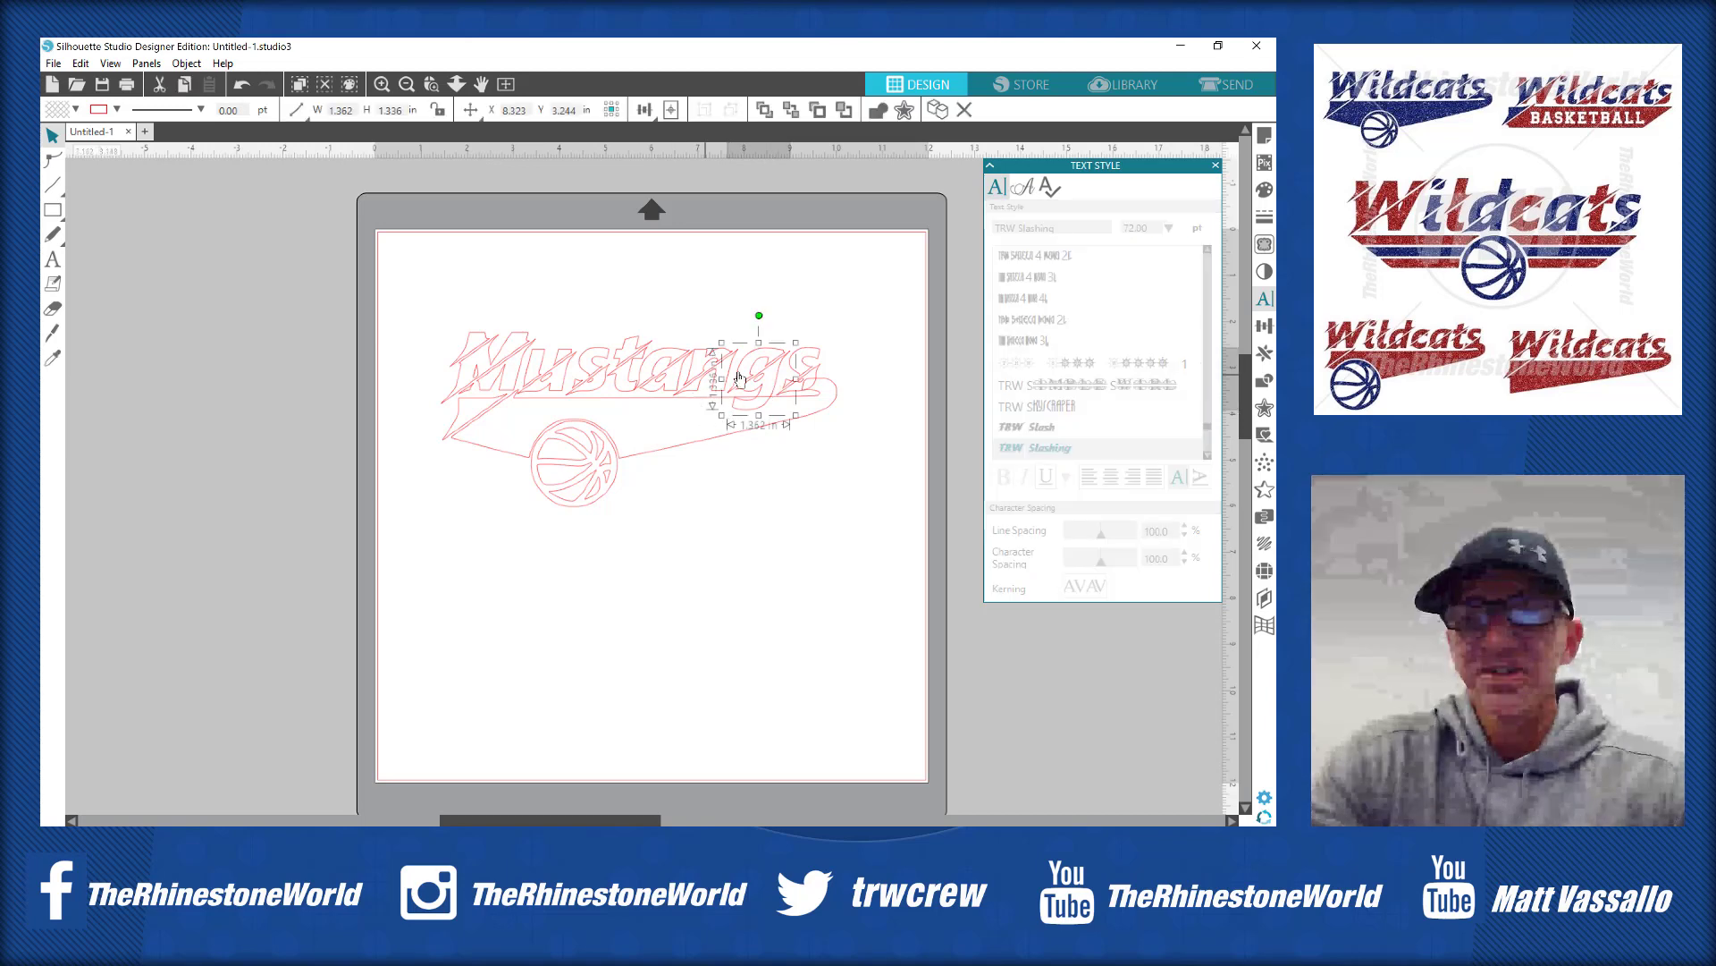
right_click(744, 373)
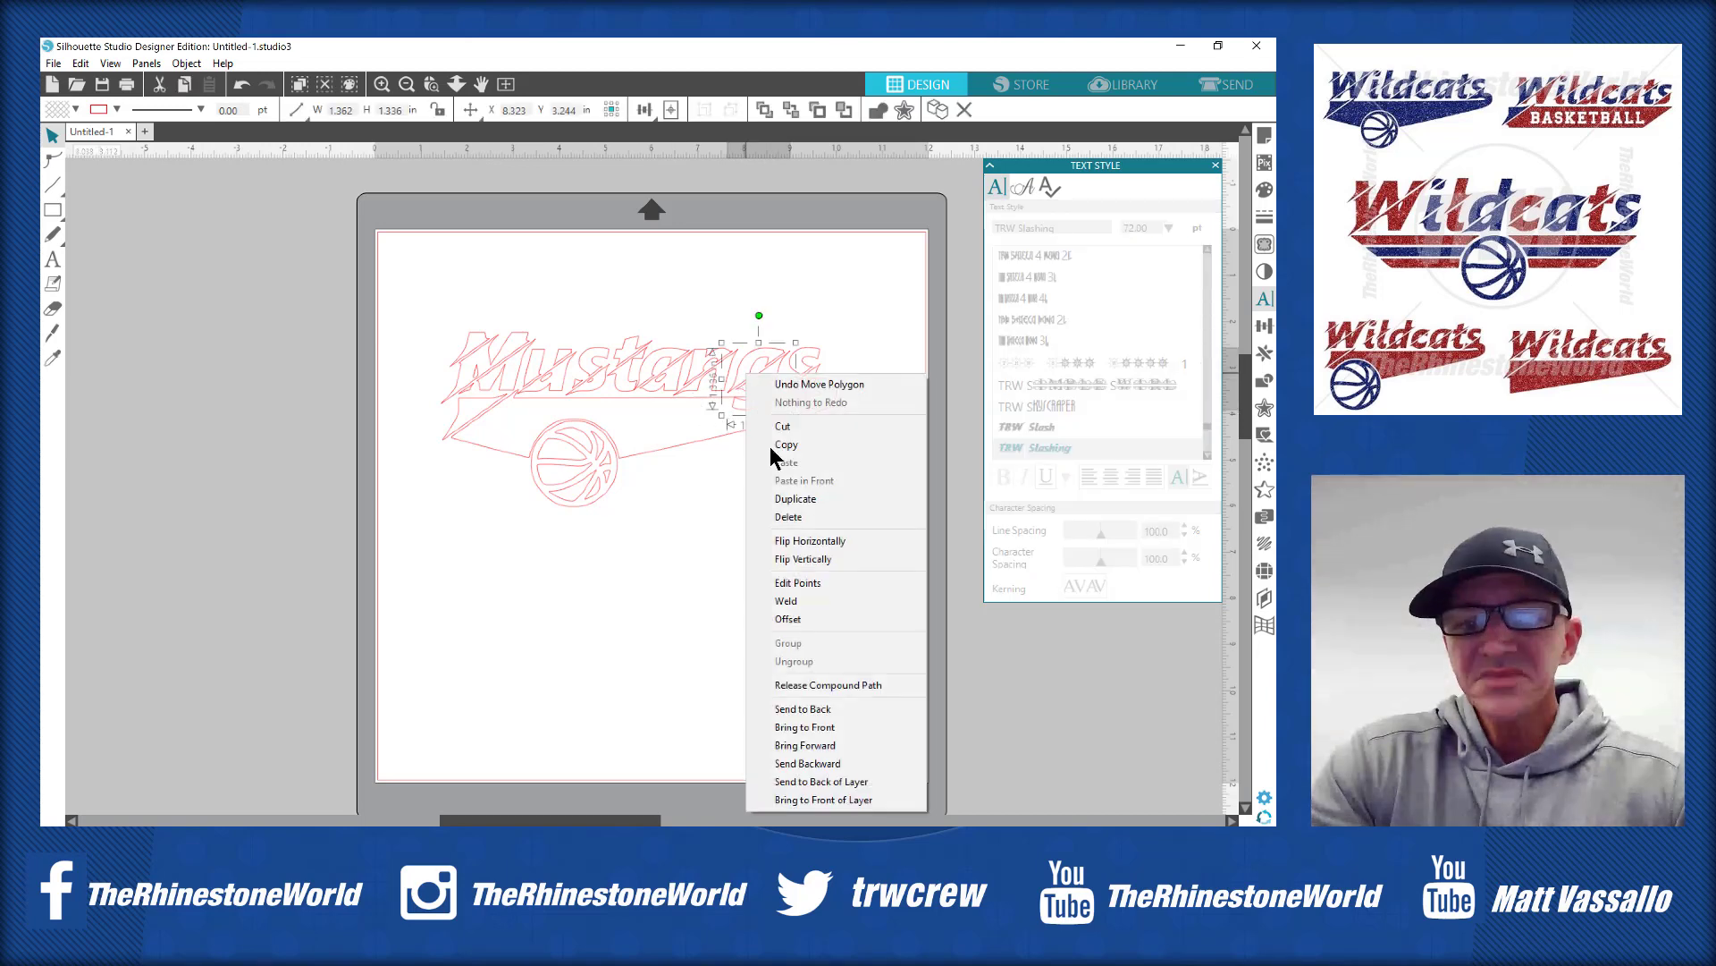
click(839, 726)
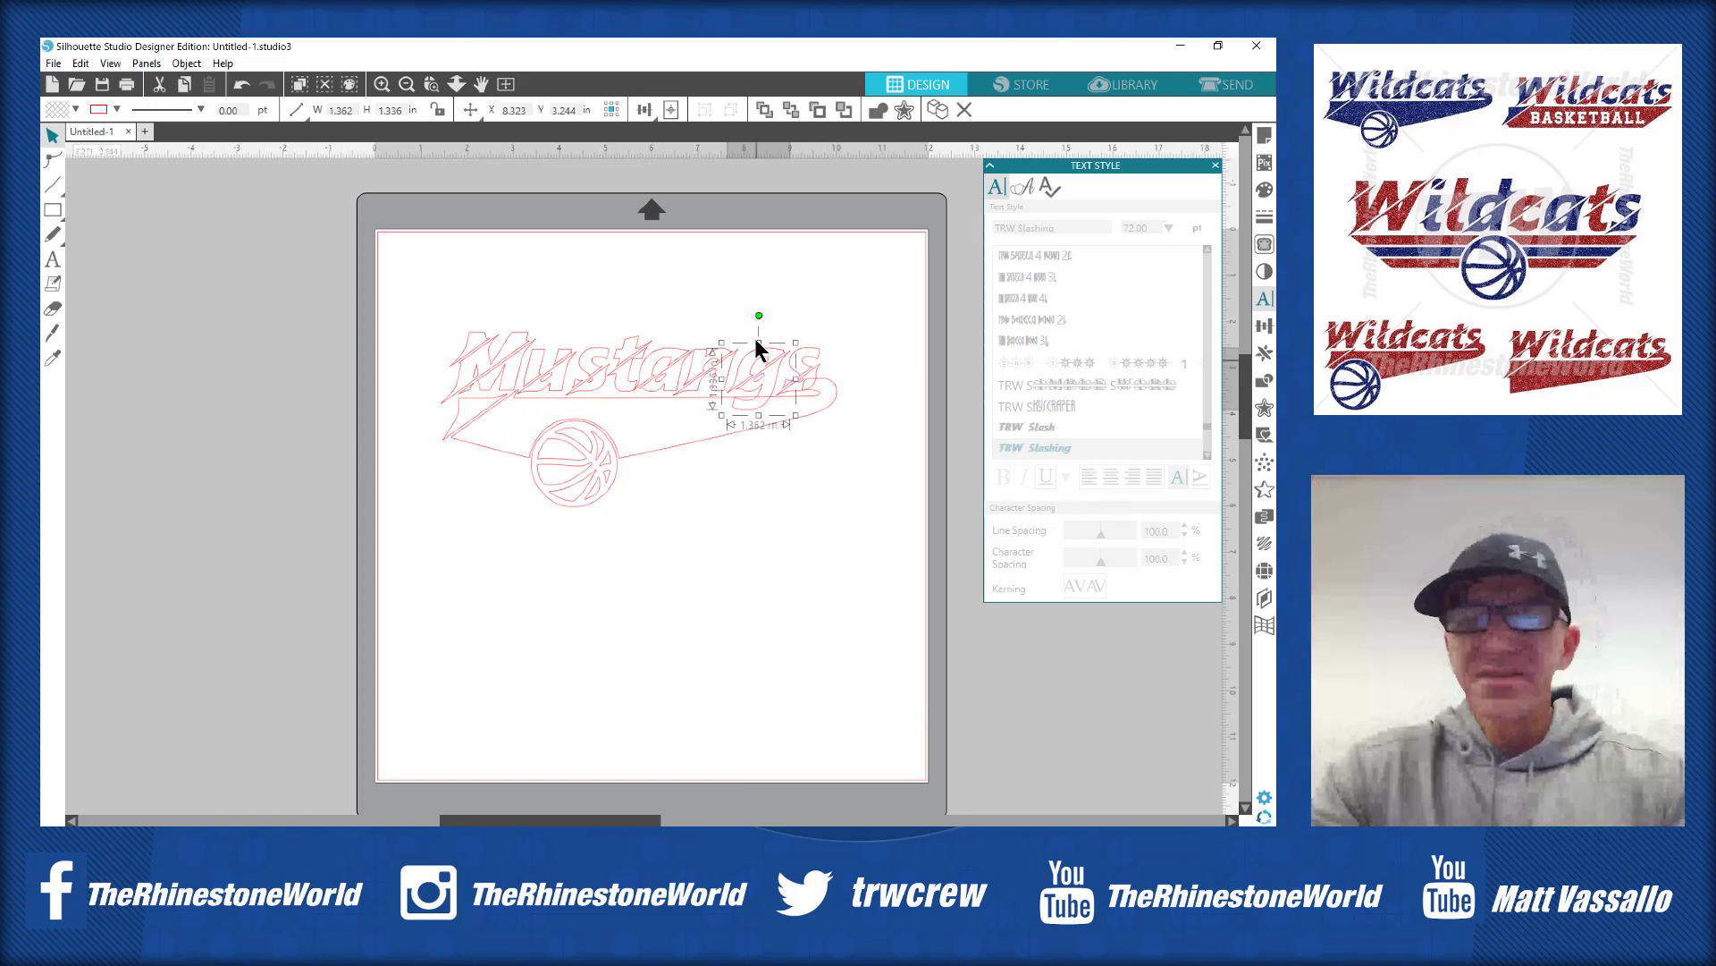
- Create a rounded-corner offset around the letter g with a distance of 0.080 in
right_click(772, 365)
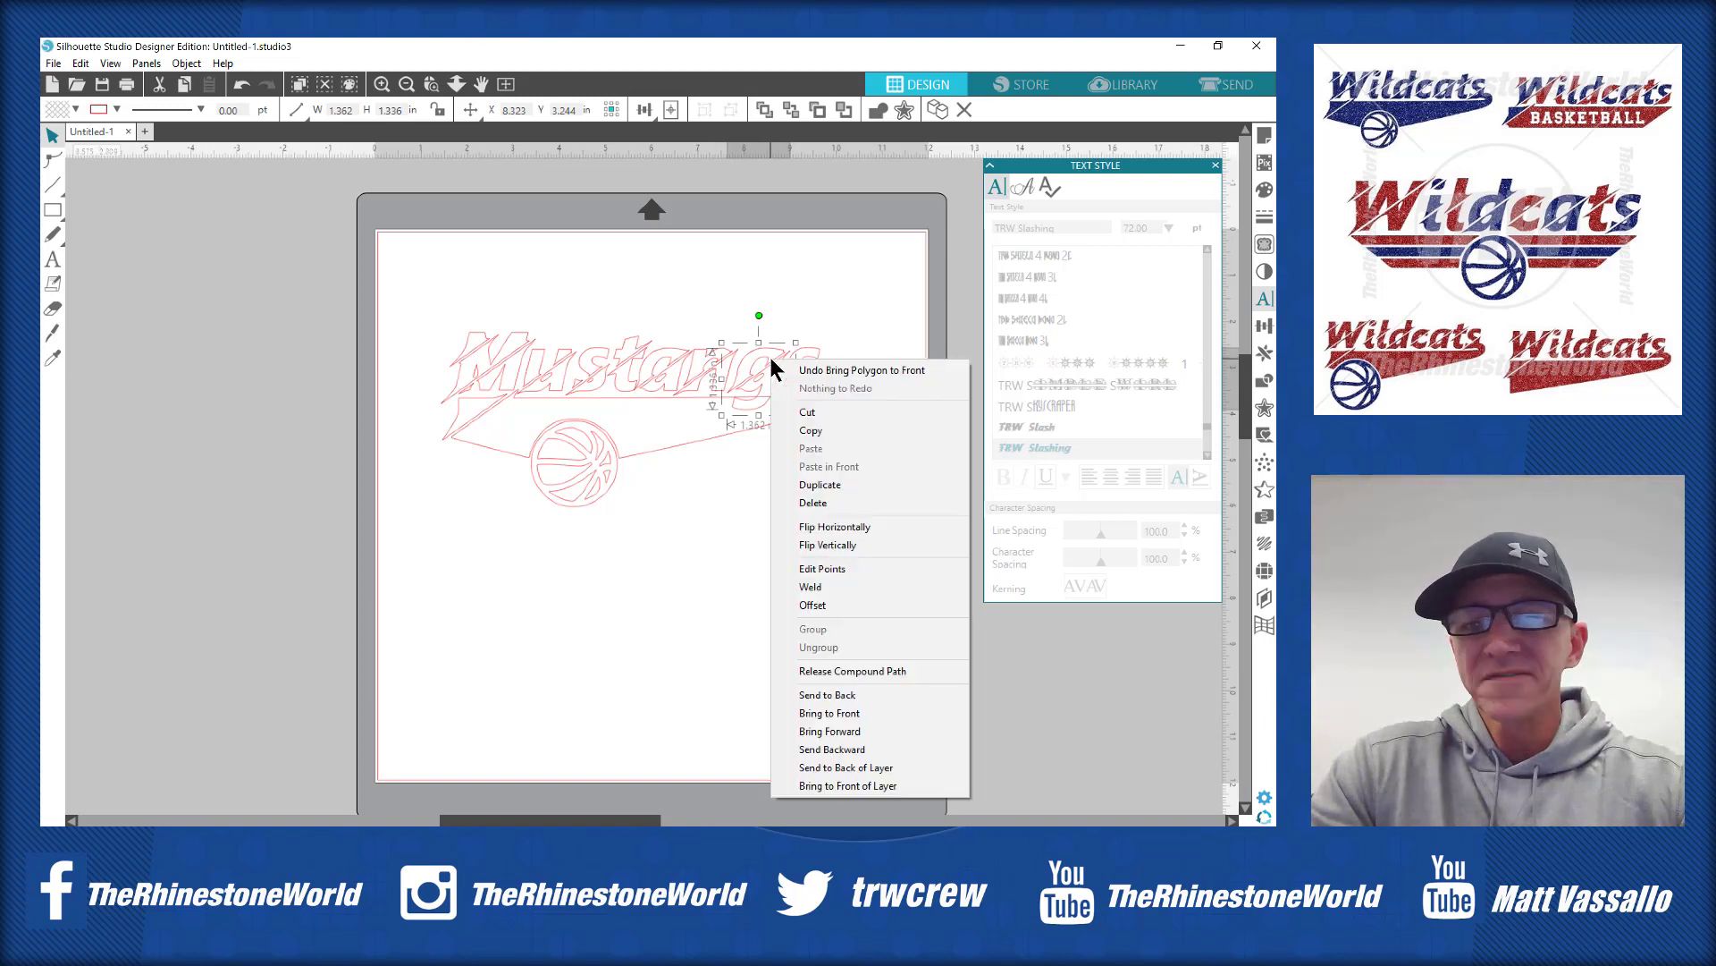
click(828, 607)
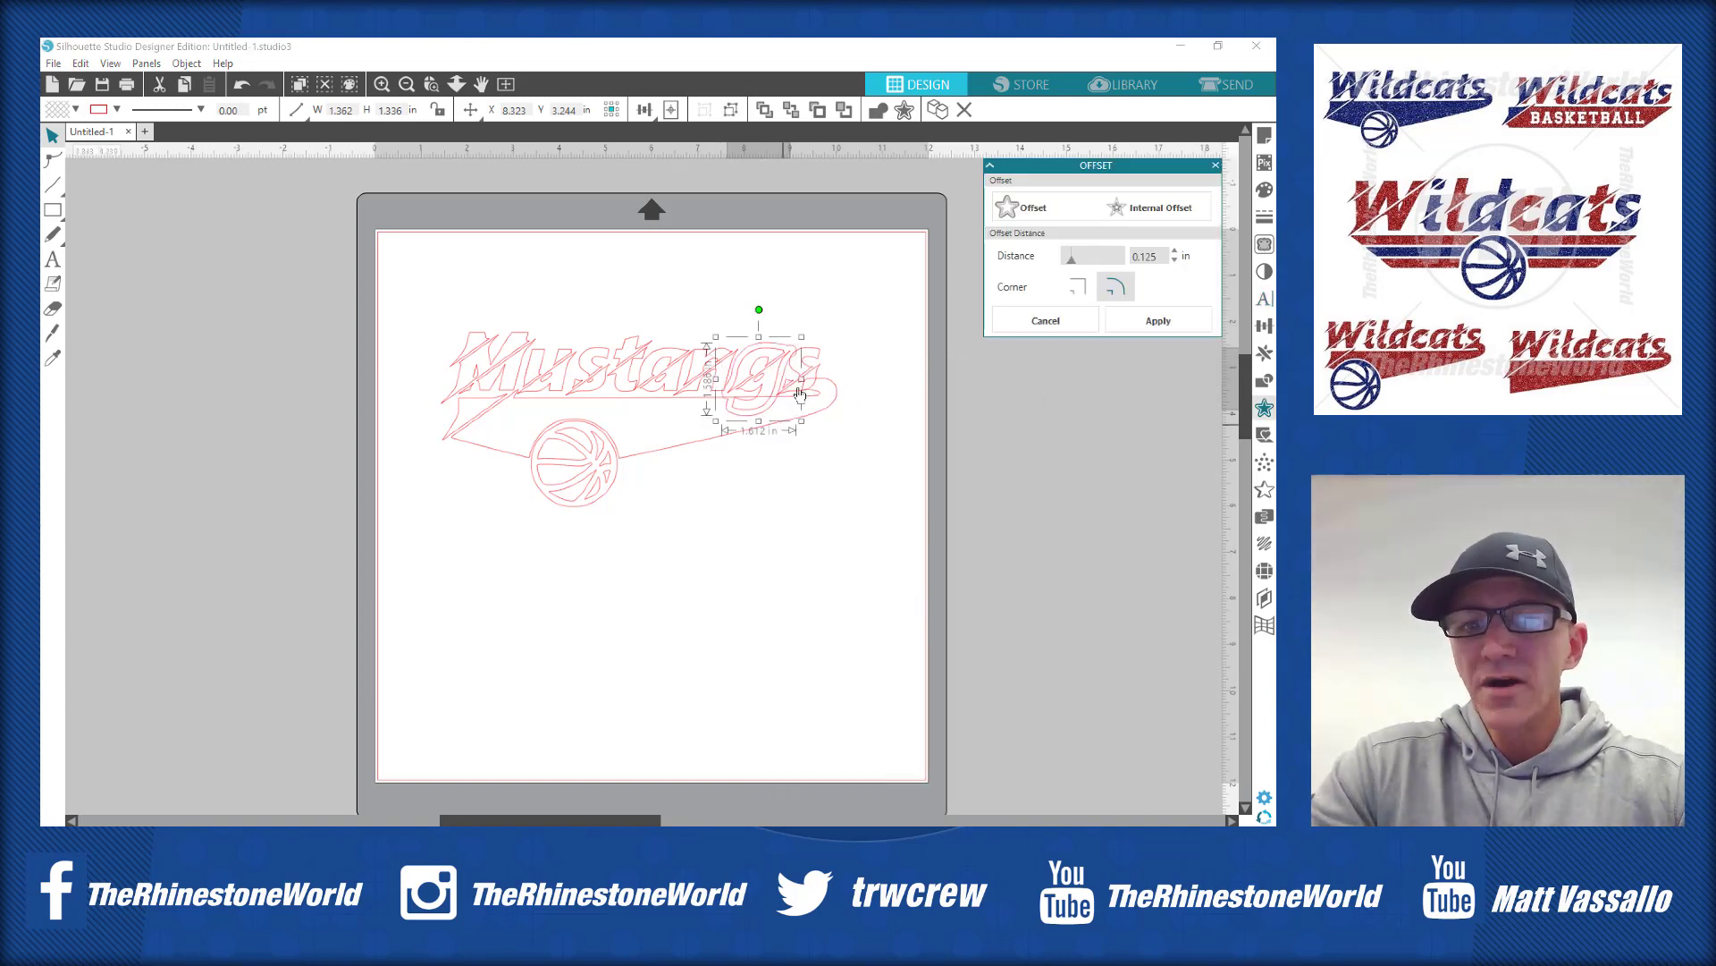
click(1177, 260)
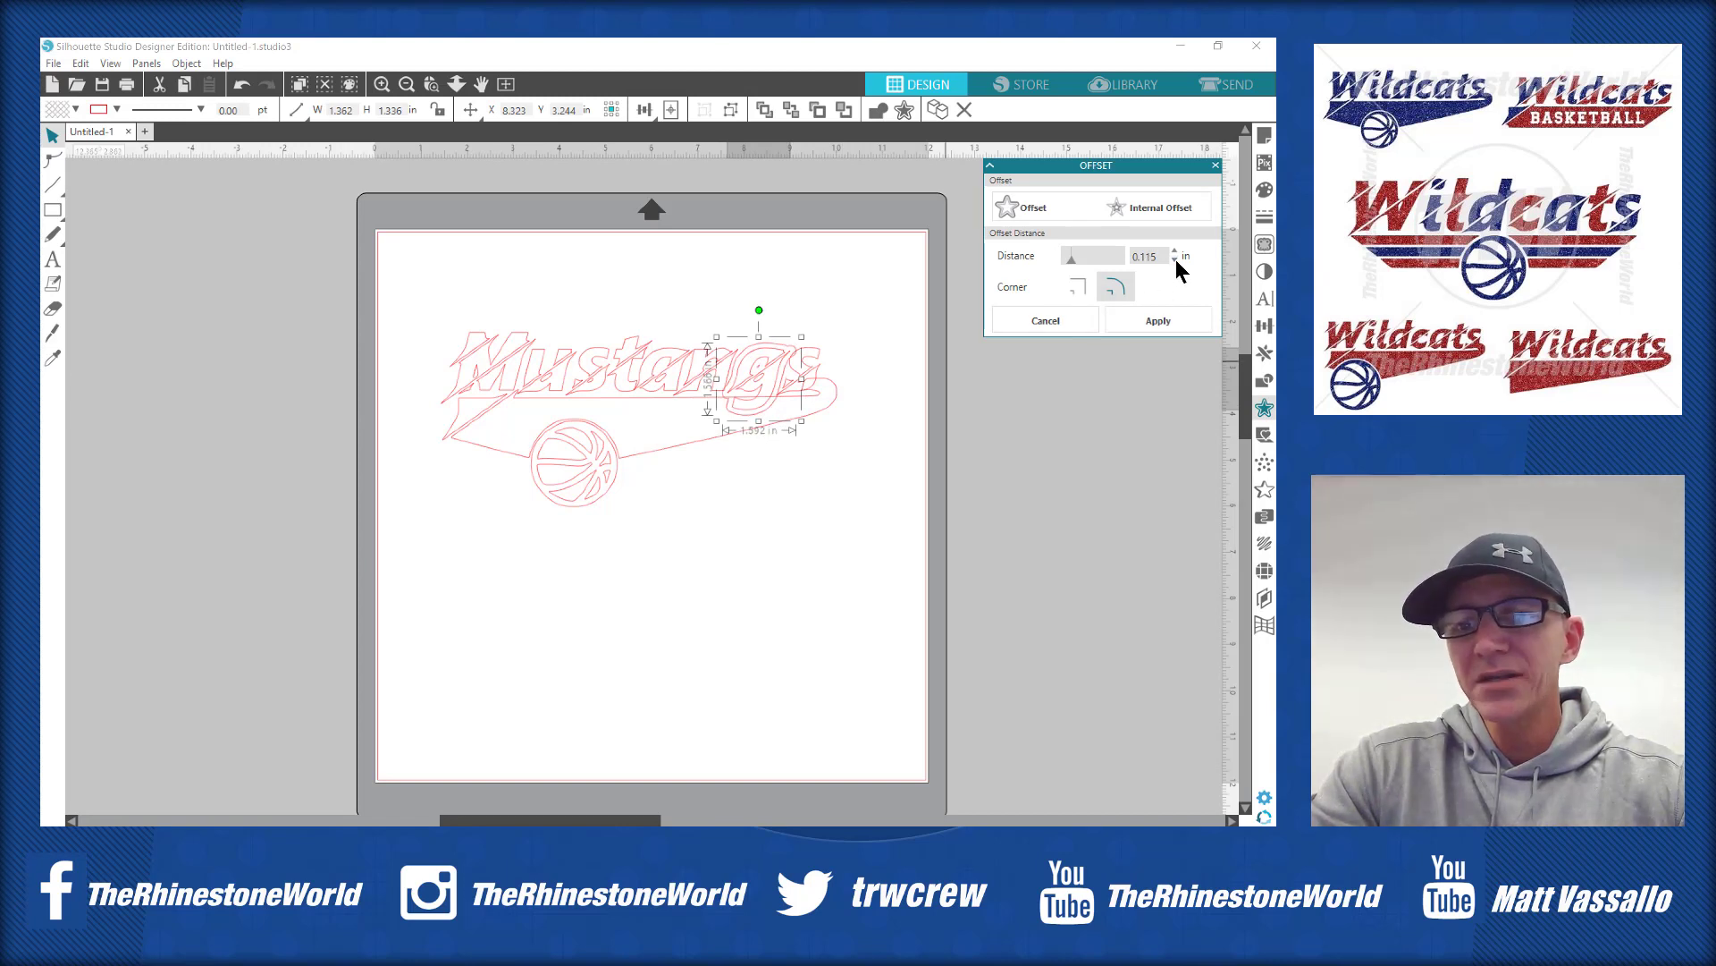
click(1176, 259)
click(1176, 259)
click(1177, 259)
click(1176, 260)
click(1177, 259)
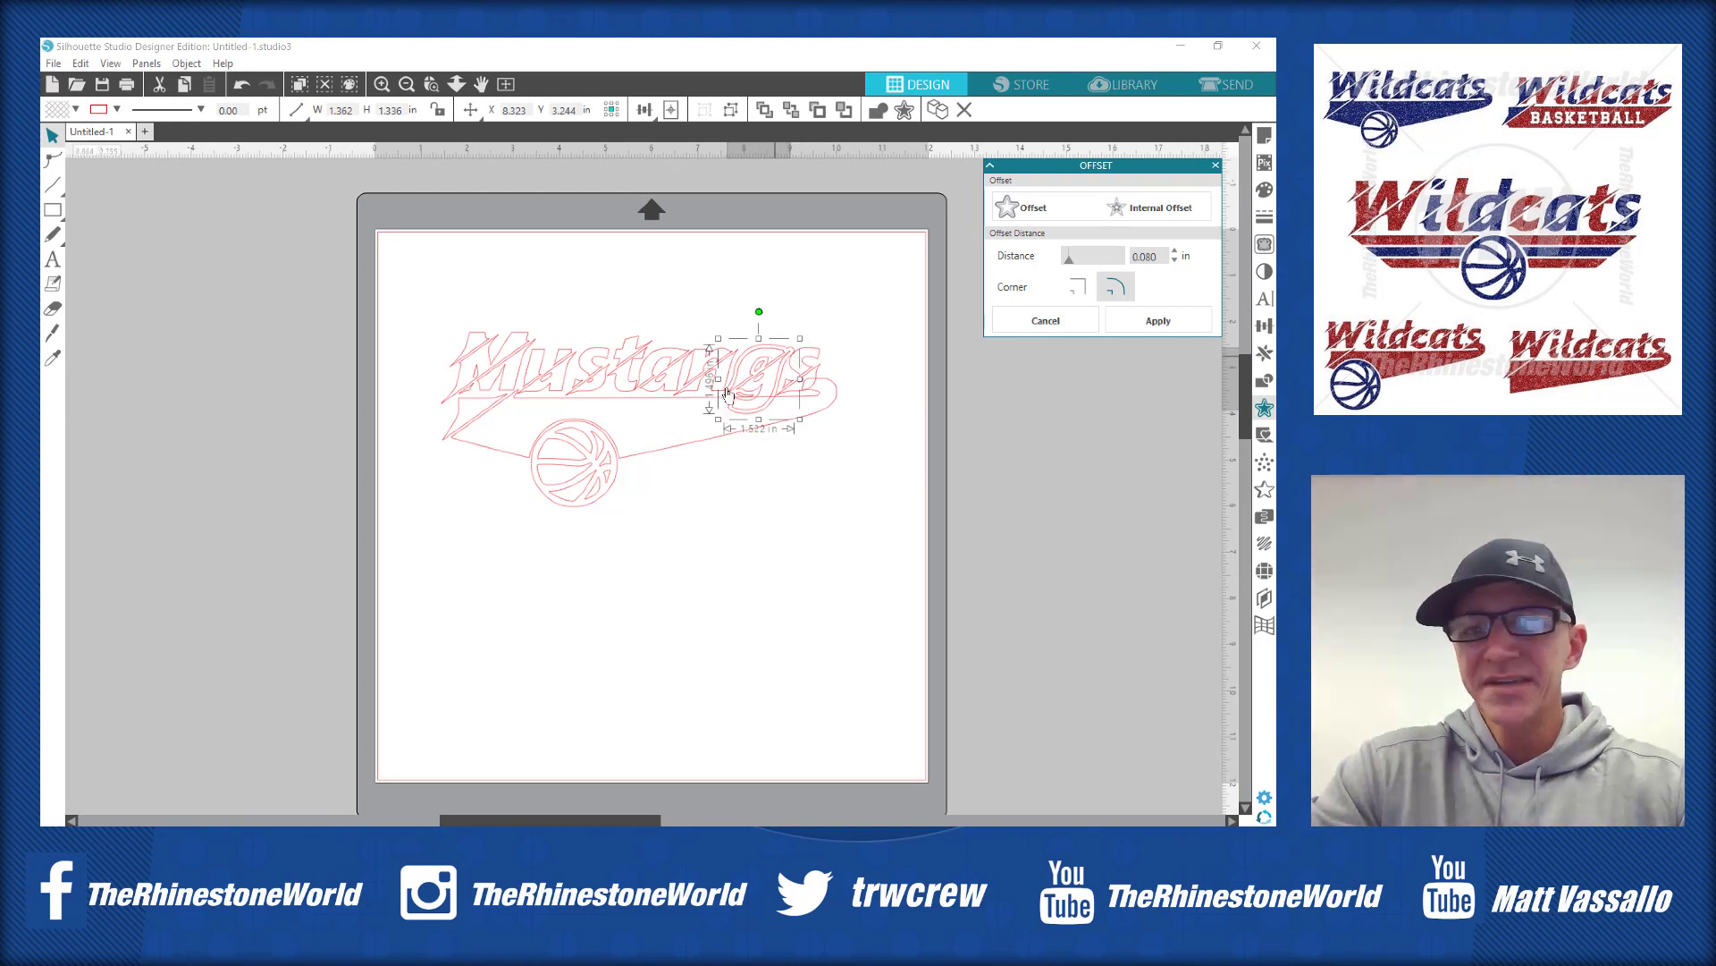
click(785, 352)
click(785, 351)
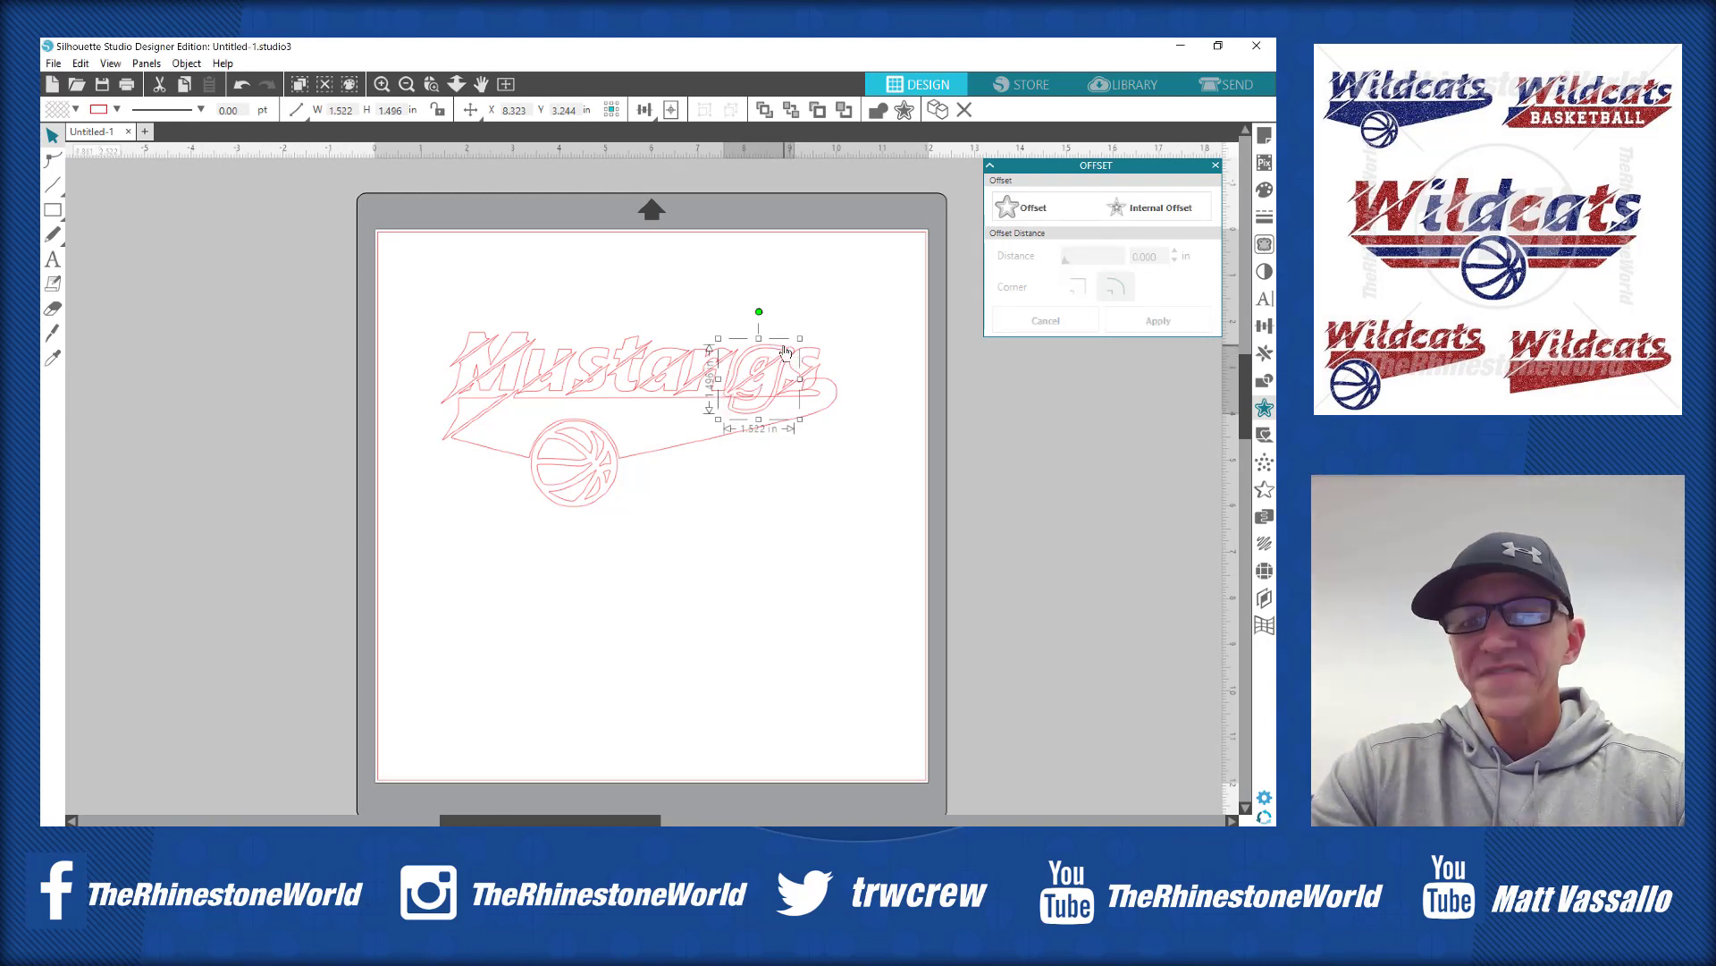
- Subtract the offset outline of the letter g from the tail with the Subtract modification
shift+click(679, 454)
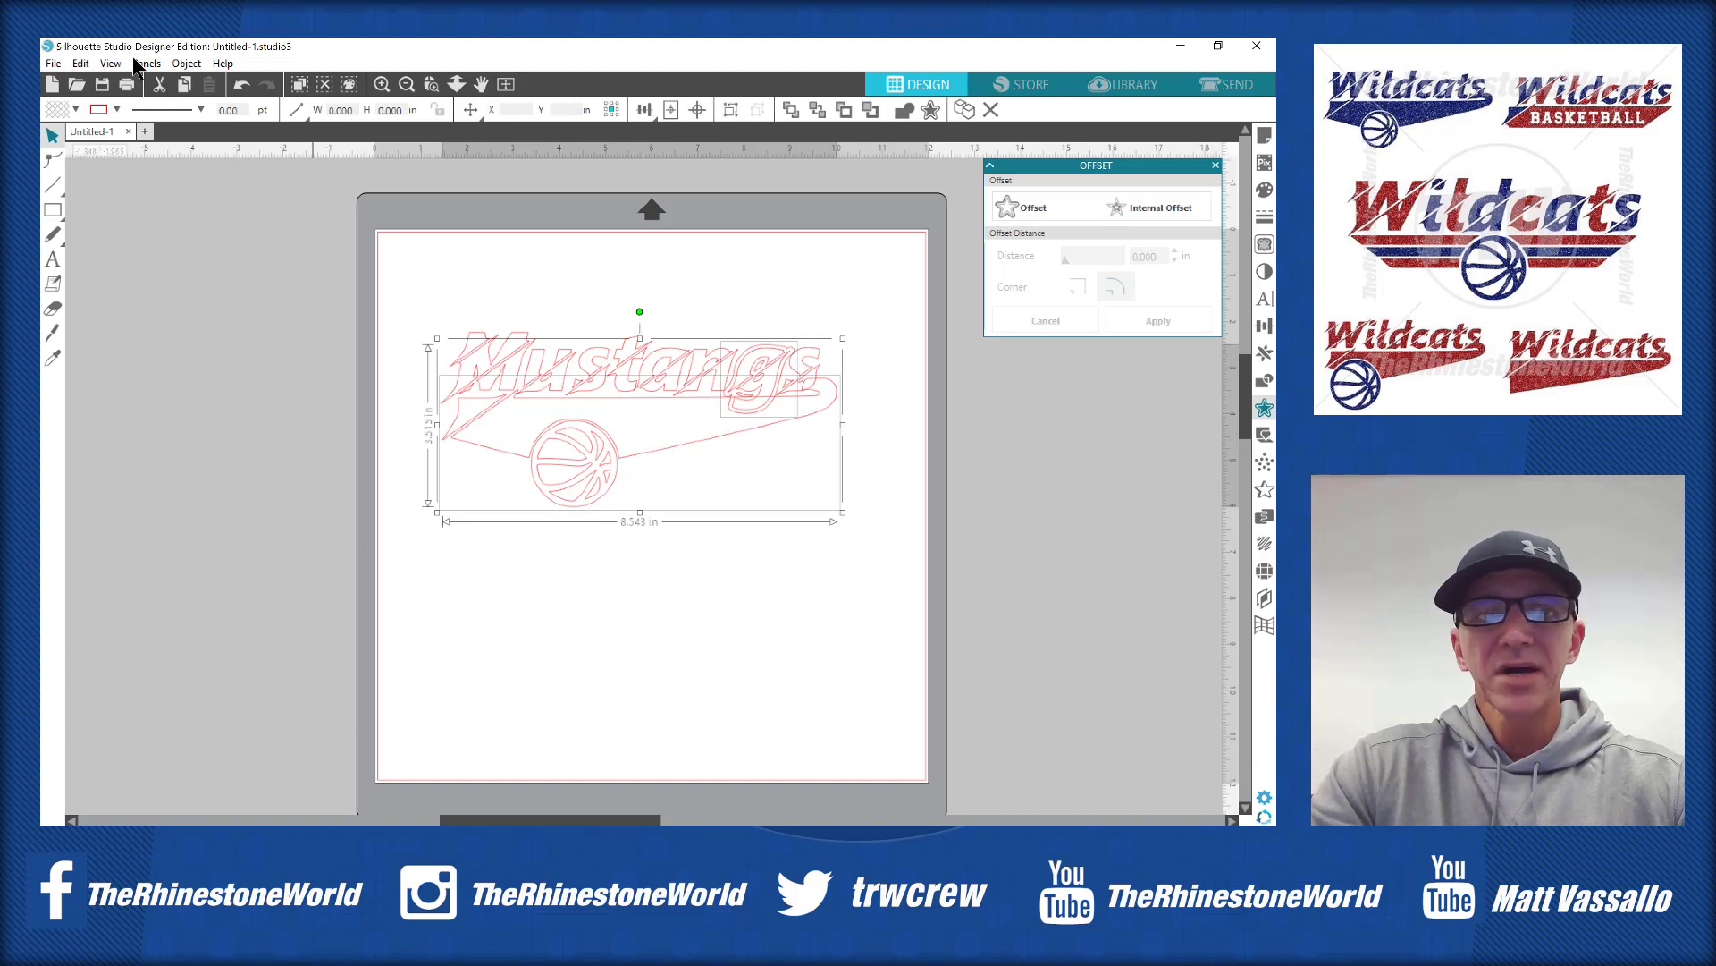
click(177, 65)
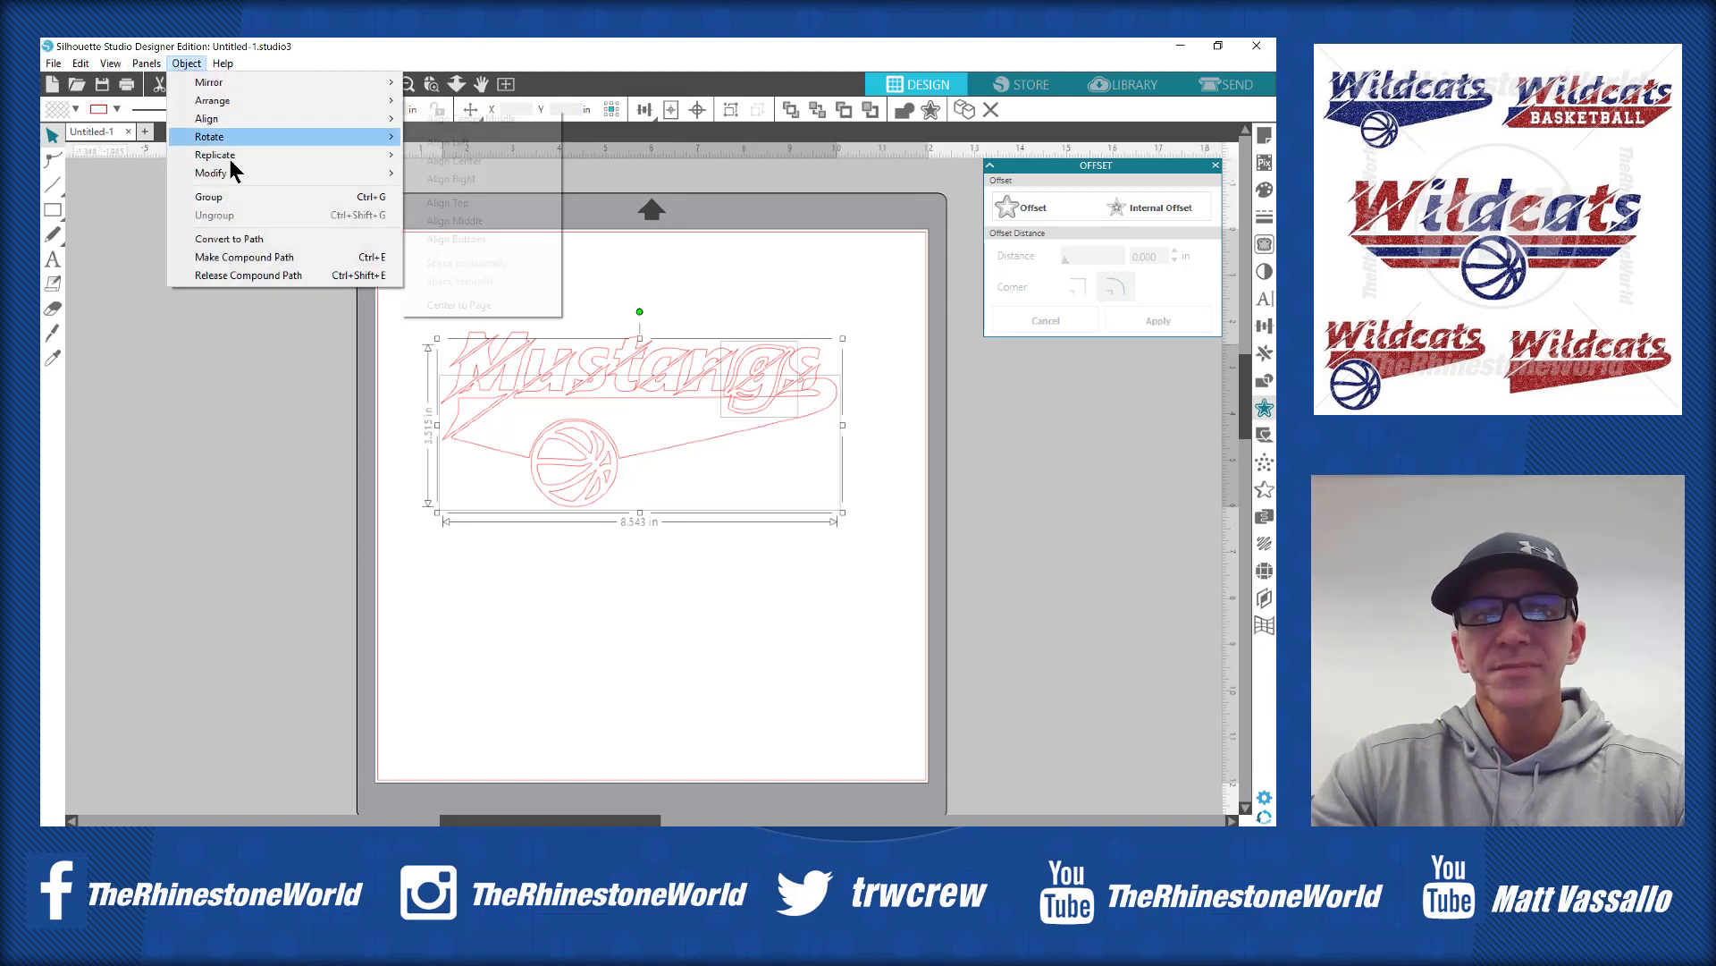
mouse_move(238, 175)
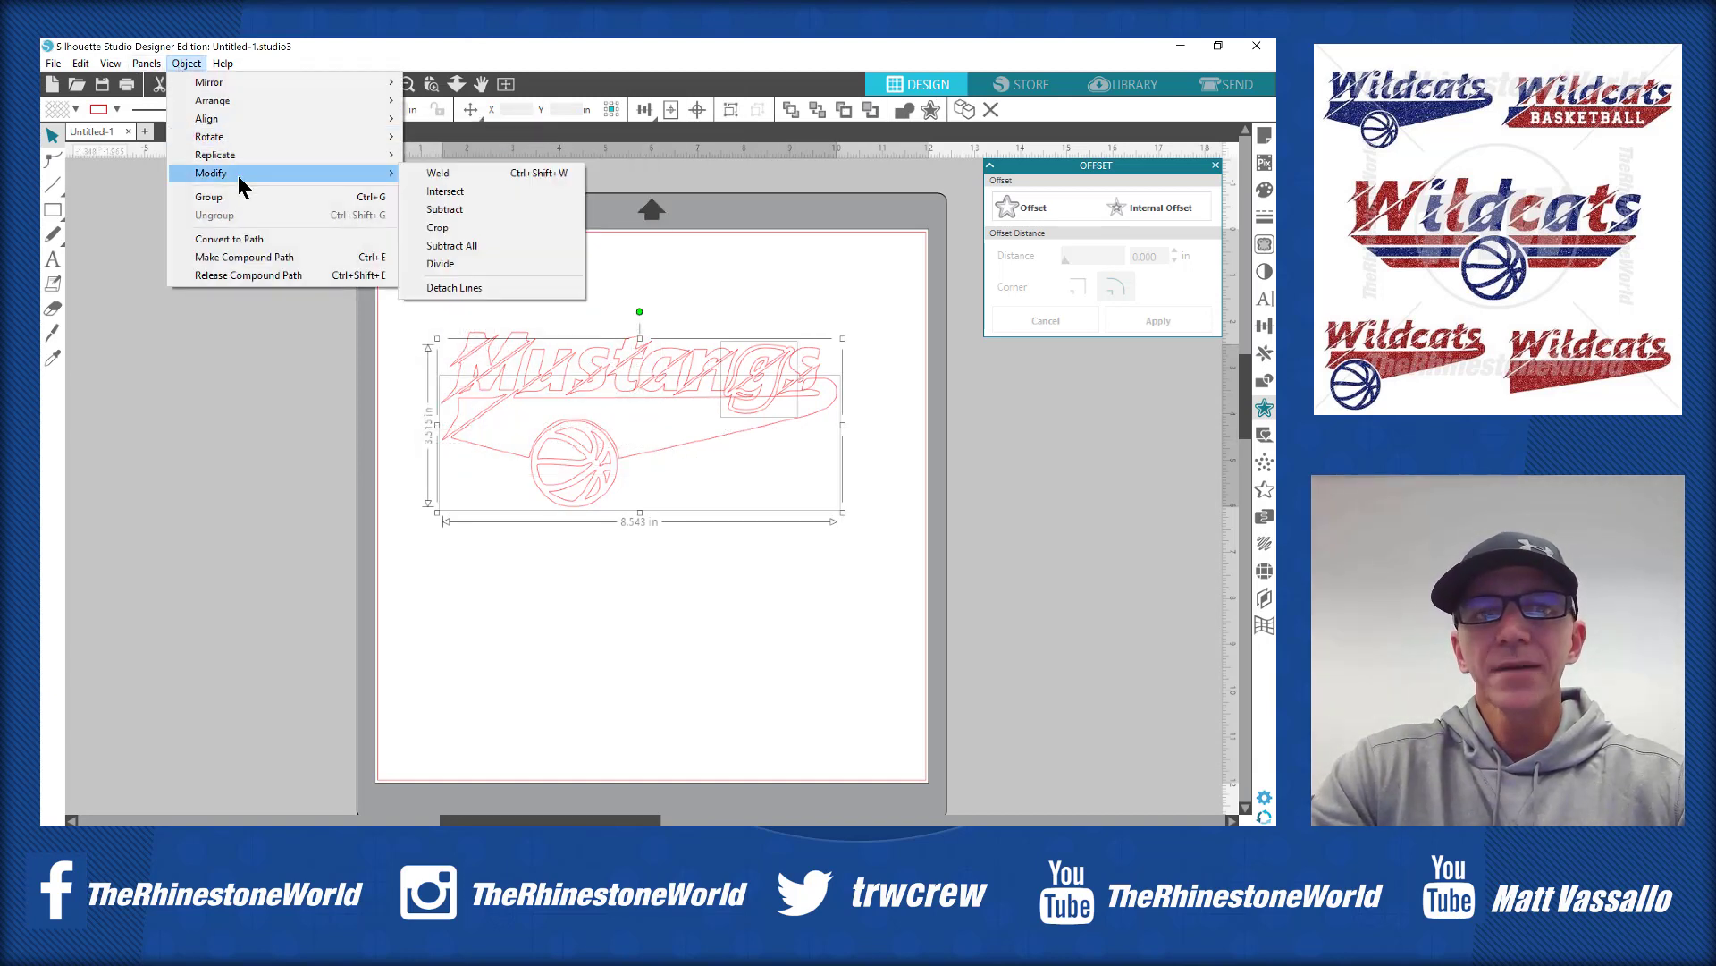
click(447, 209)
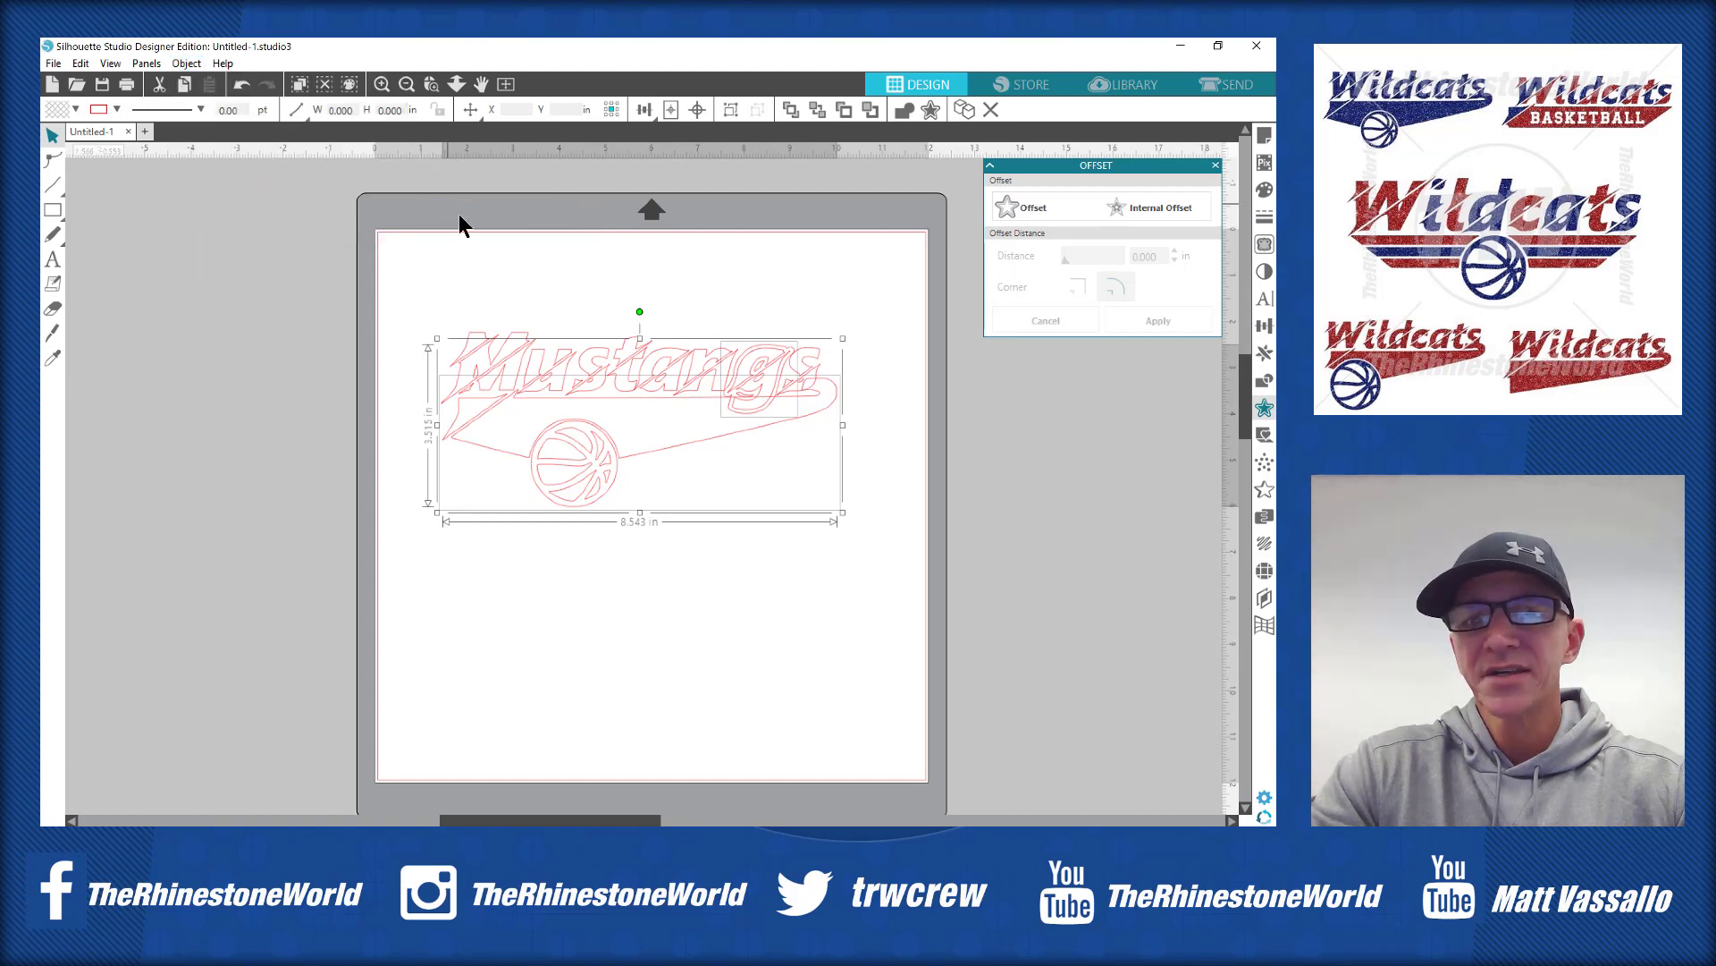
click(729, 549)
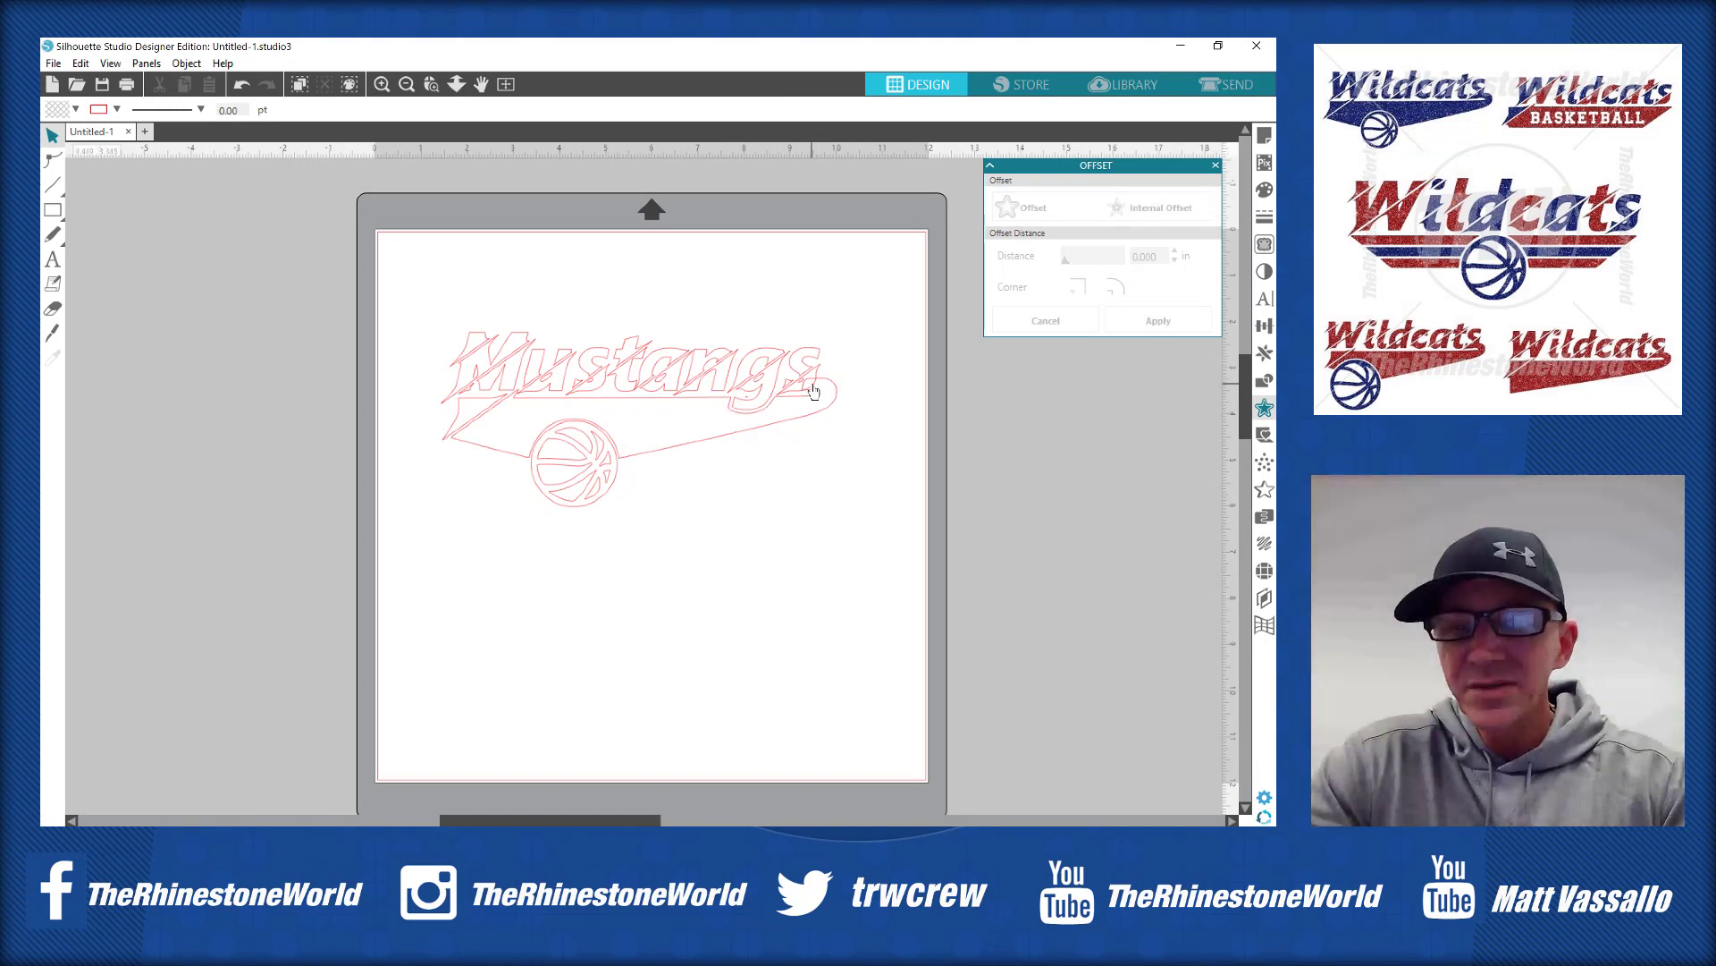
- Select the whole Mustangs design and weld its overlapping pieces
drag(872, 279, 387, 560)
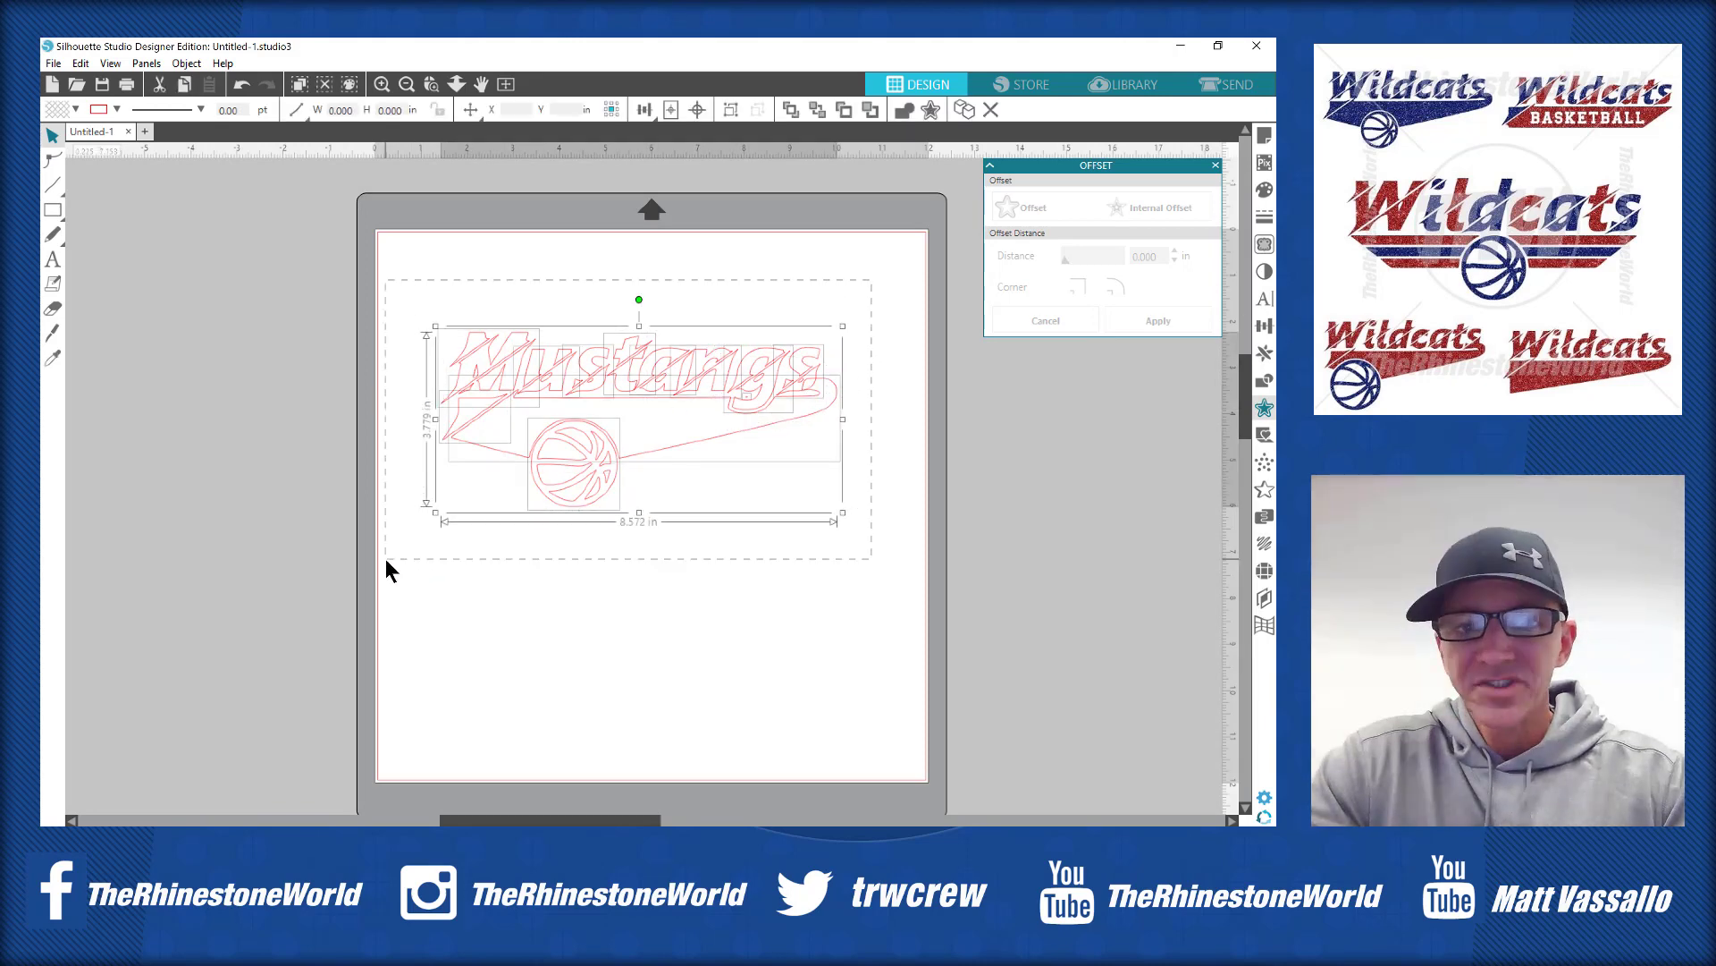
right_click(792, 381)
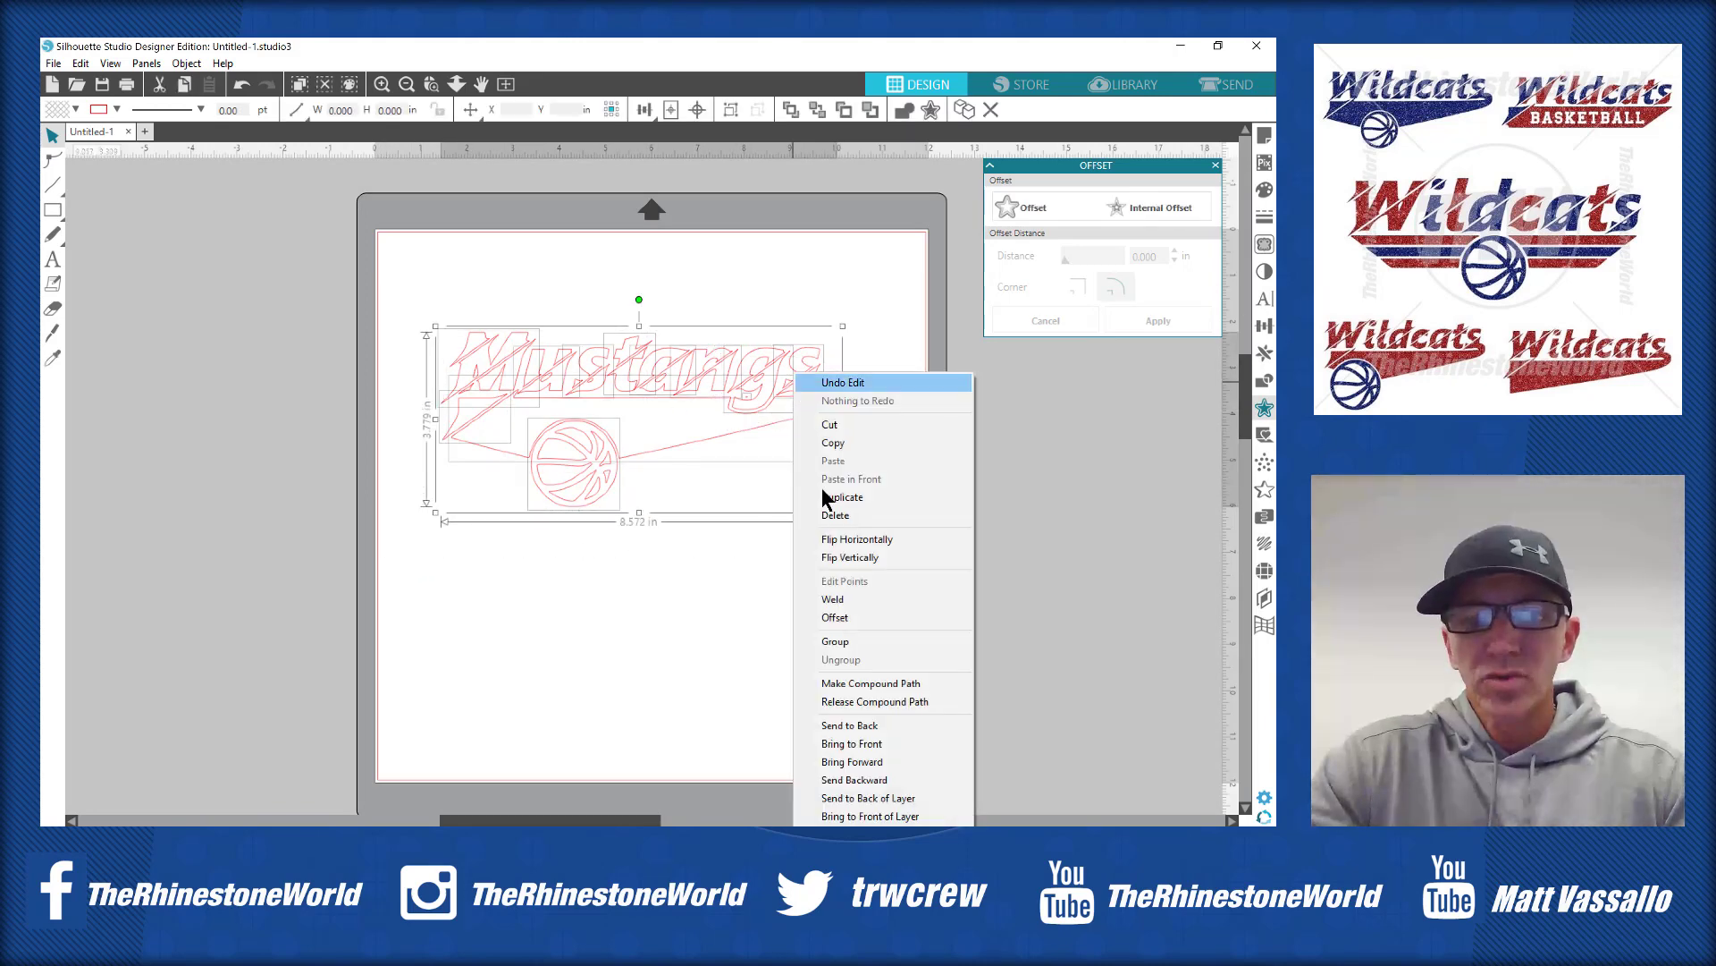
click(834, 597)
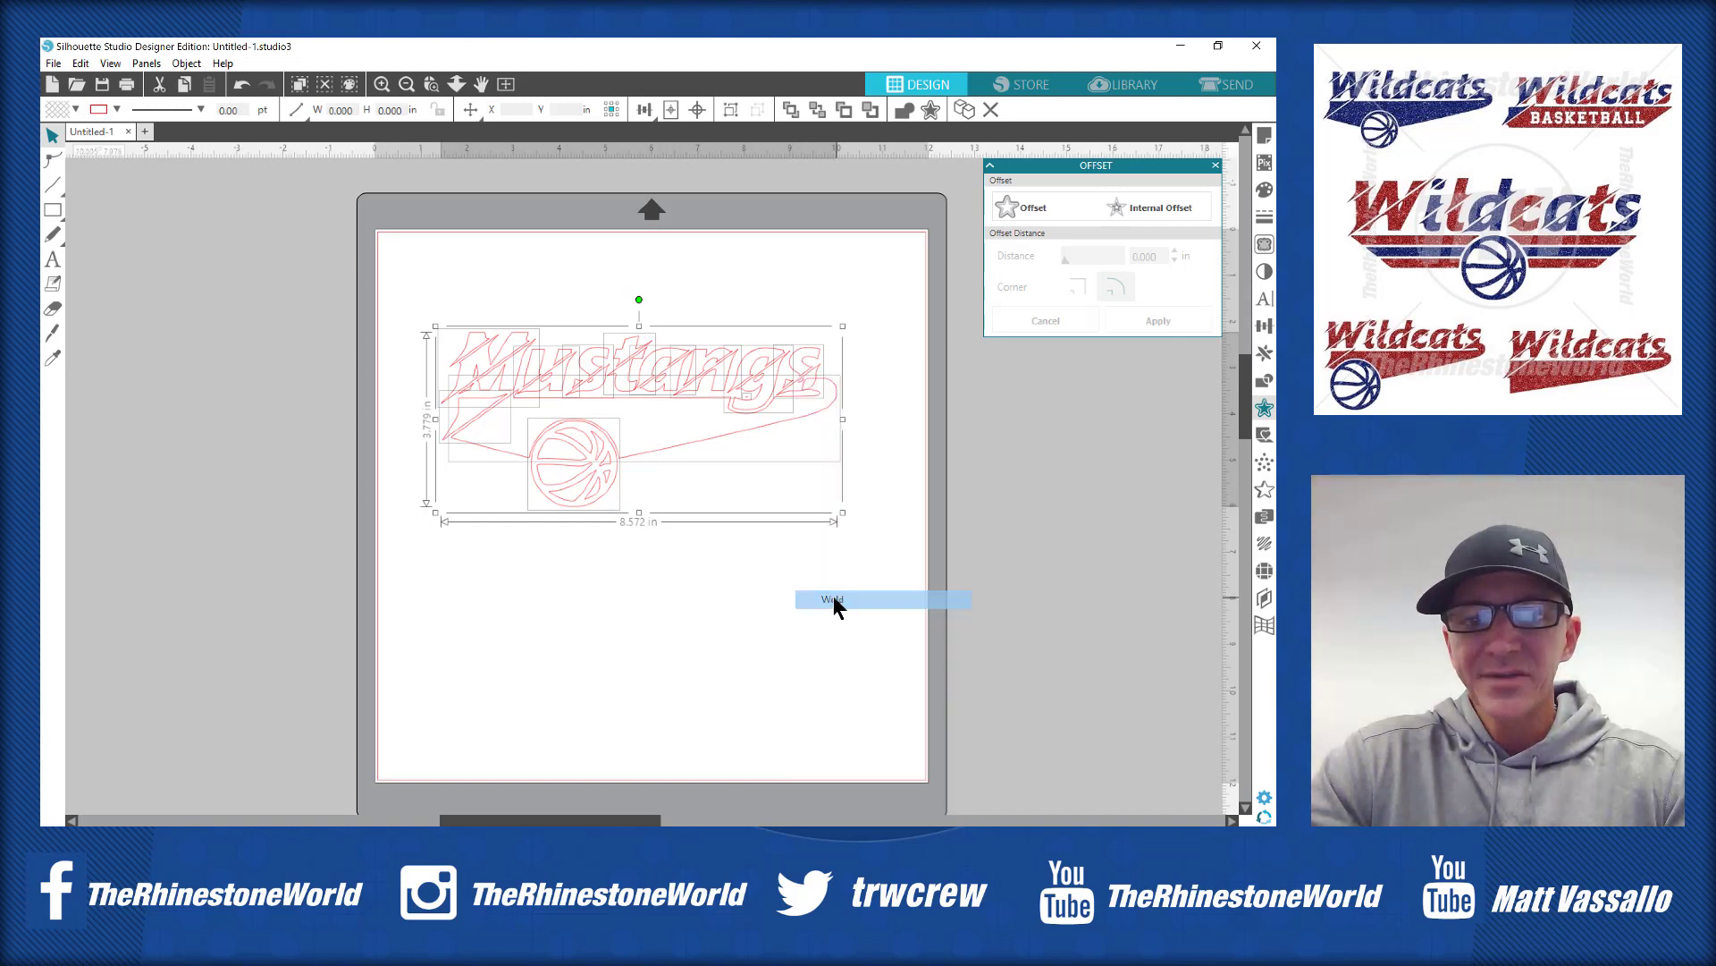
click(733, 572)
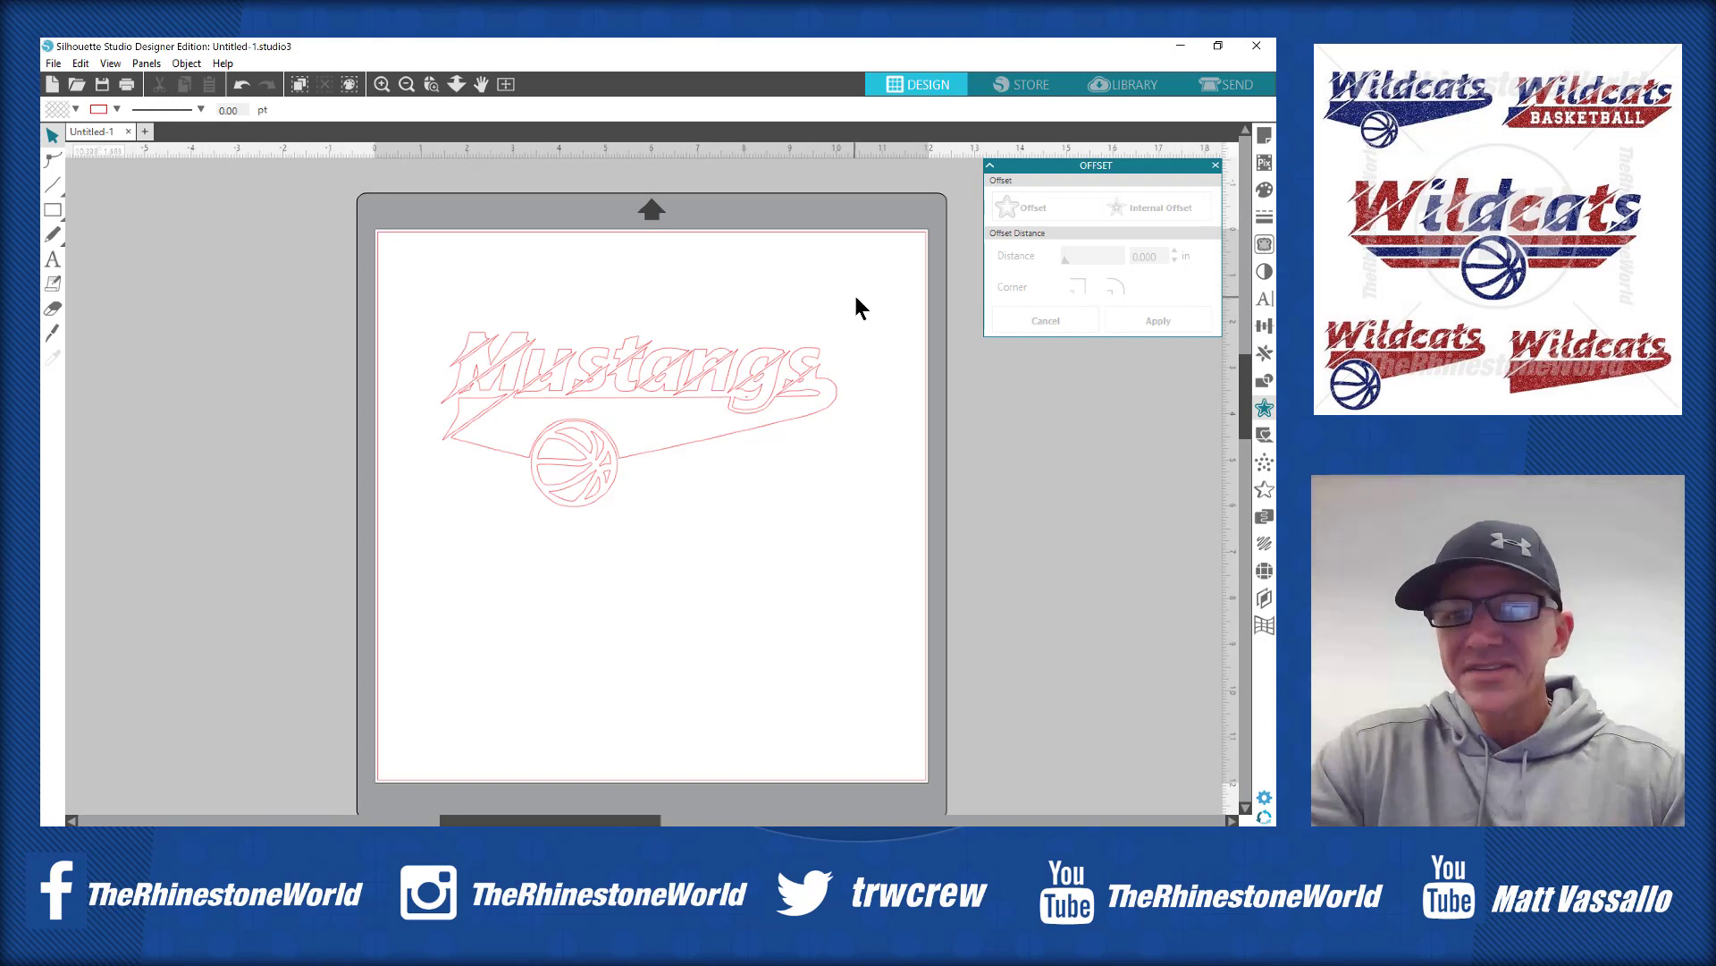
- Fill the Mustangs letters and the tail with blue, and fill the basketball with red
drag(855, 298, 420, 409)
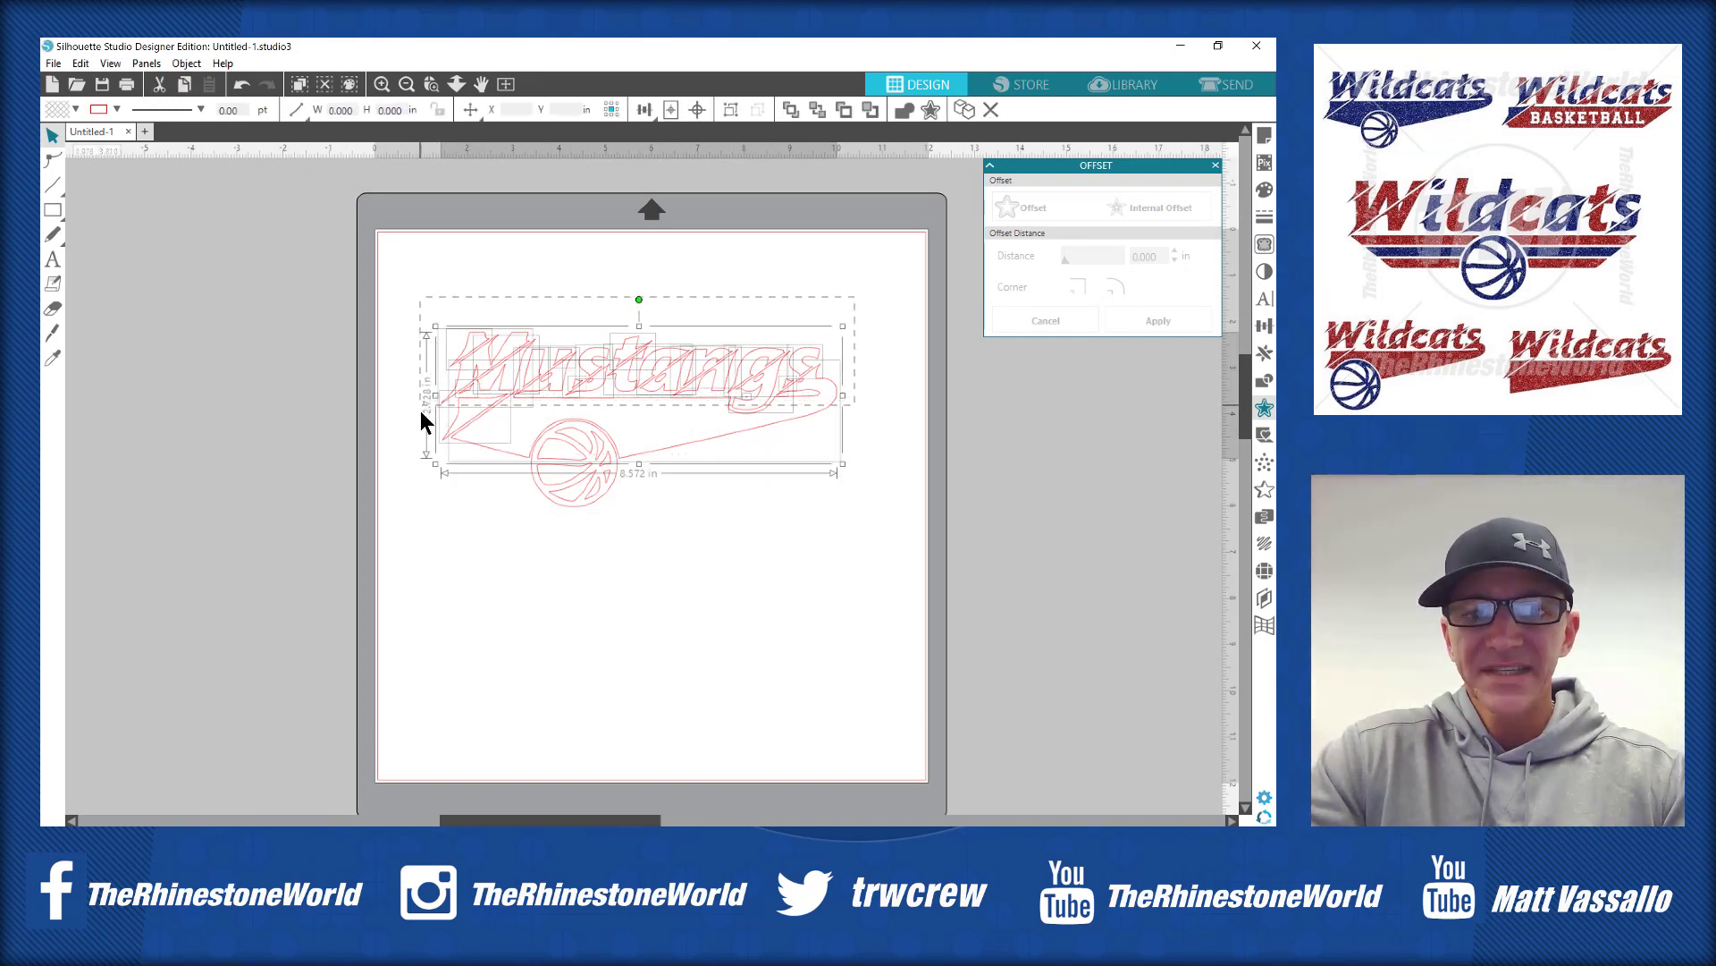
click(1263, 191)
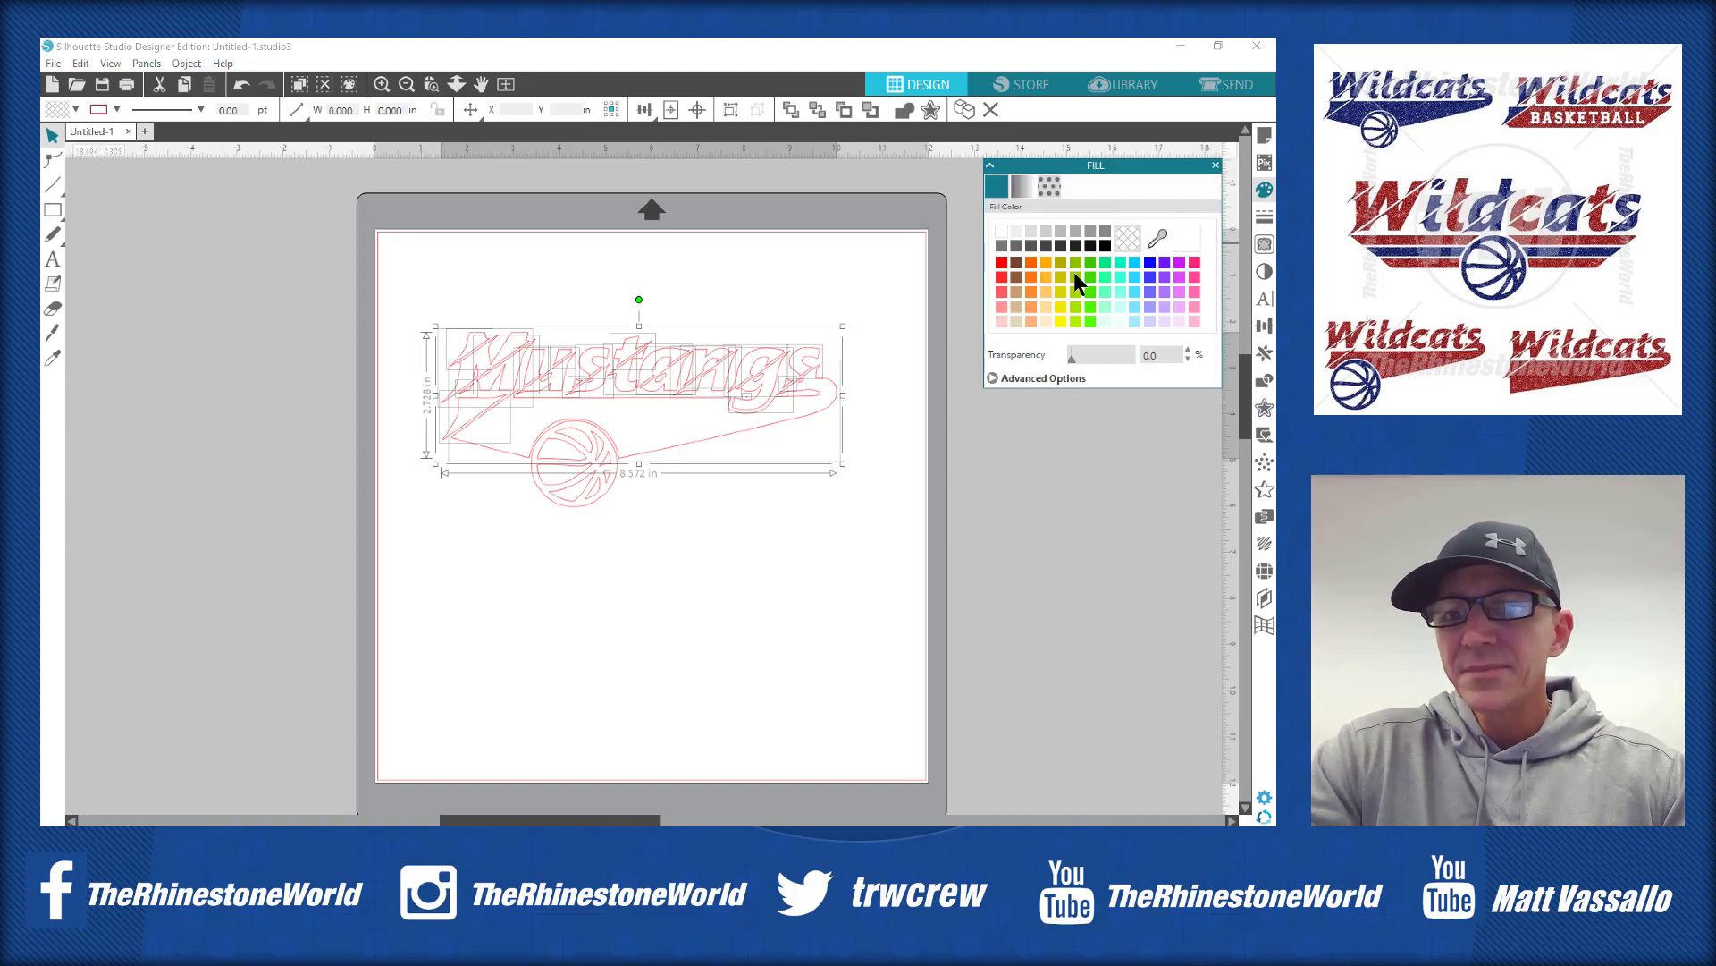
click(1151, 264)
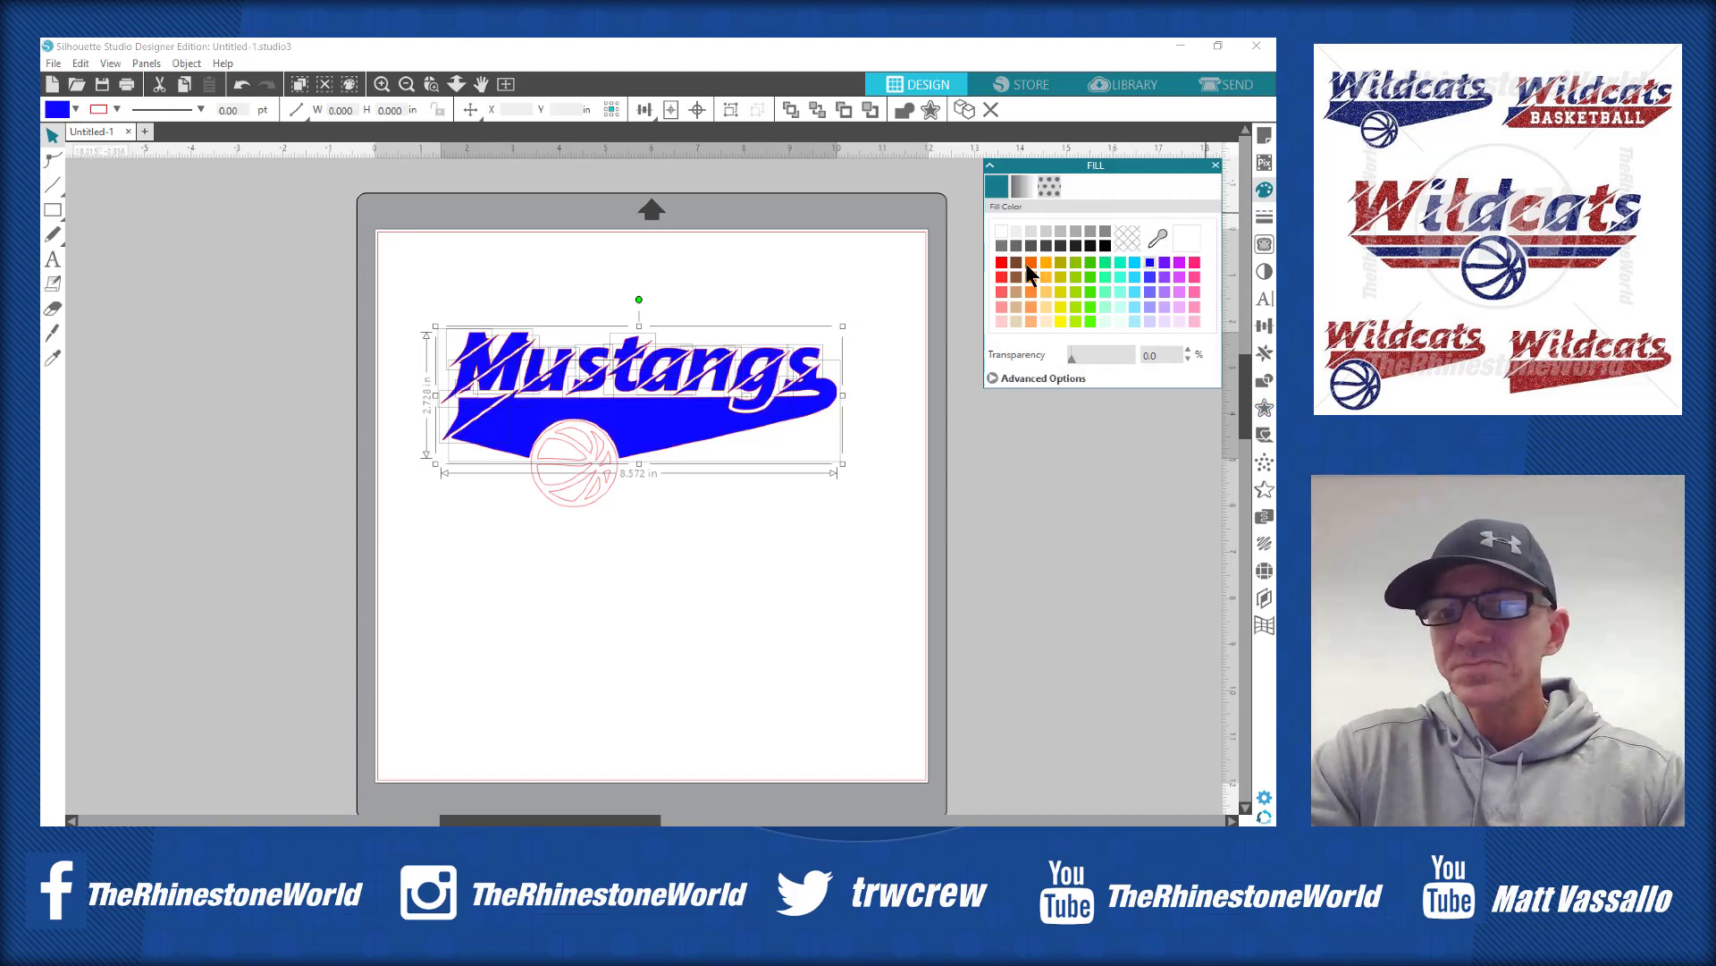
click(586, 501)
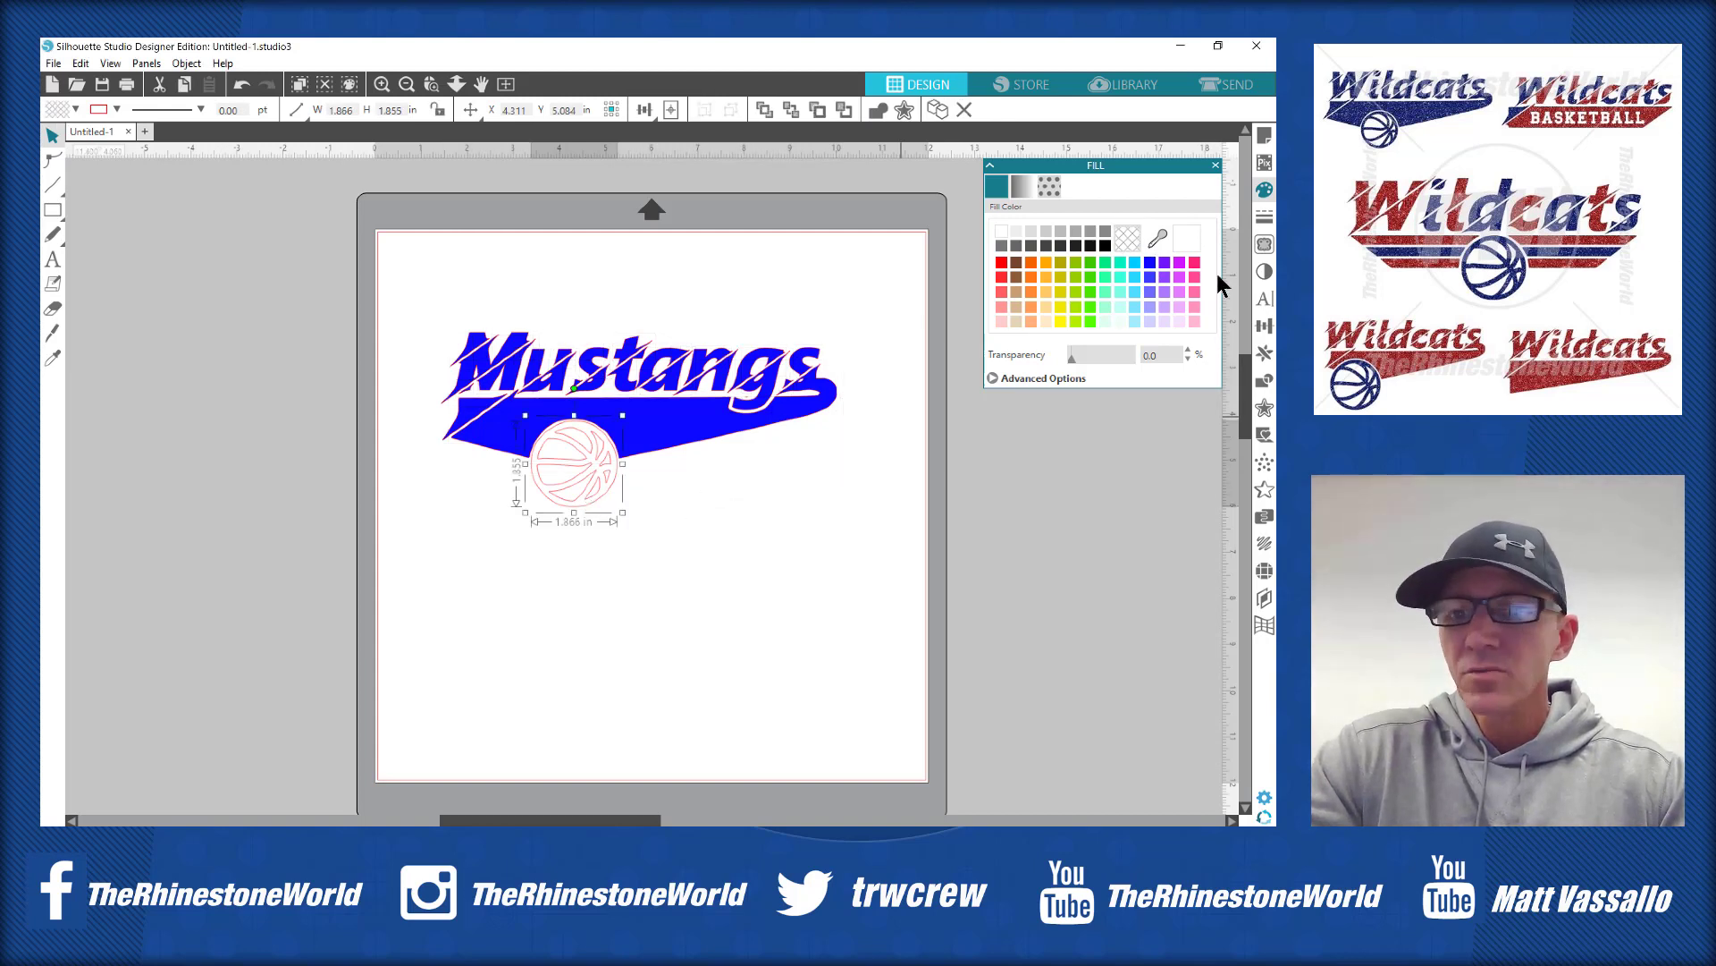
click(1002, 262)
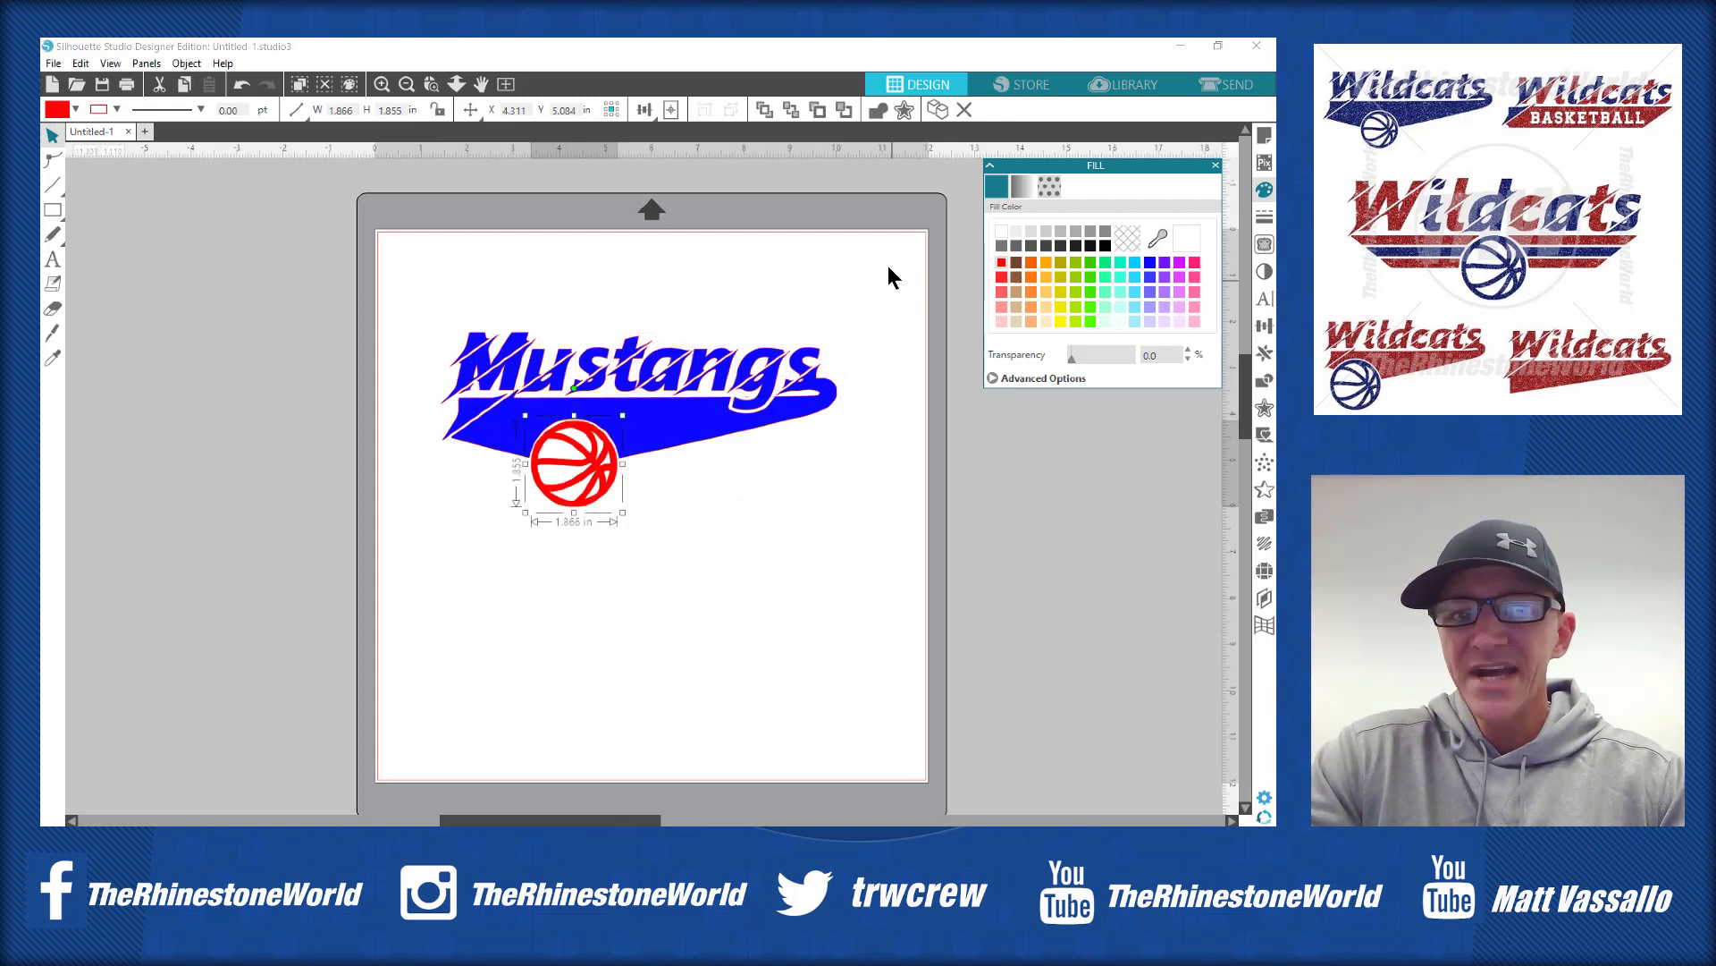
- Make the line color of the whole Mustangs design transparent
drag(888, 266, 452, 534)
drag(396, 587, 398, 588)
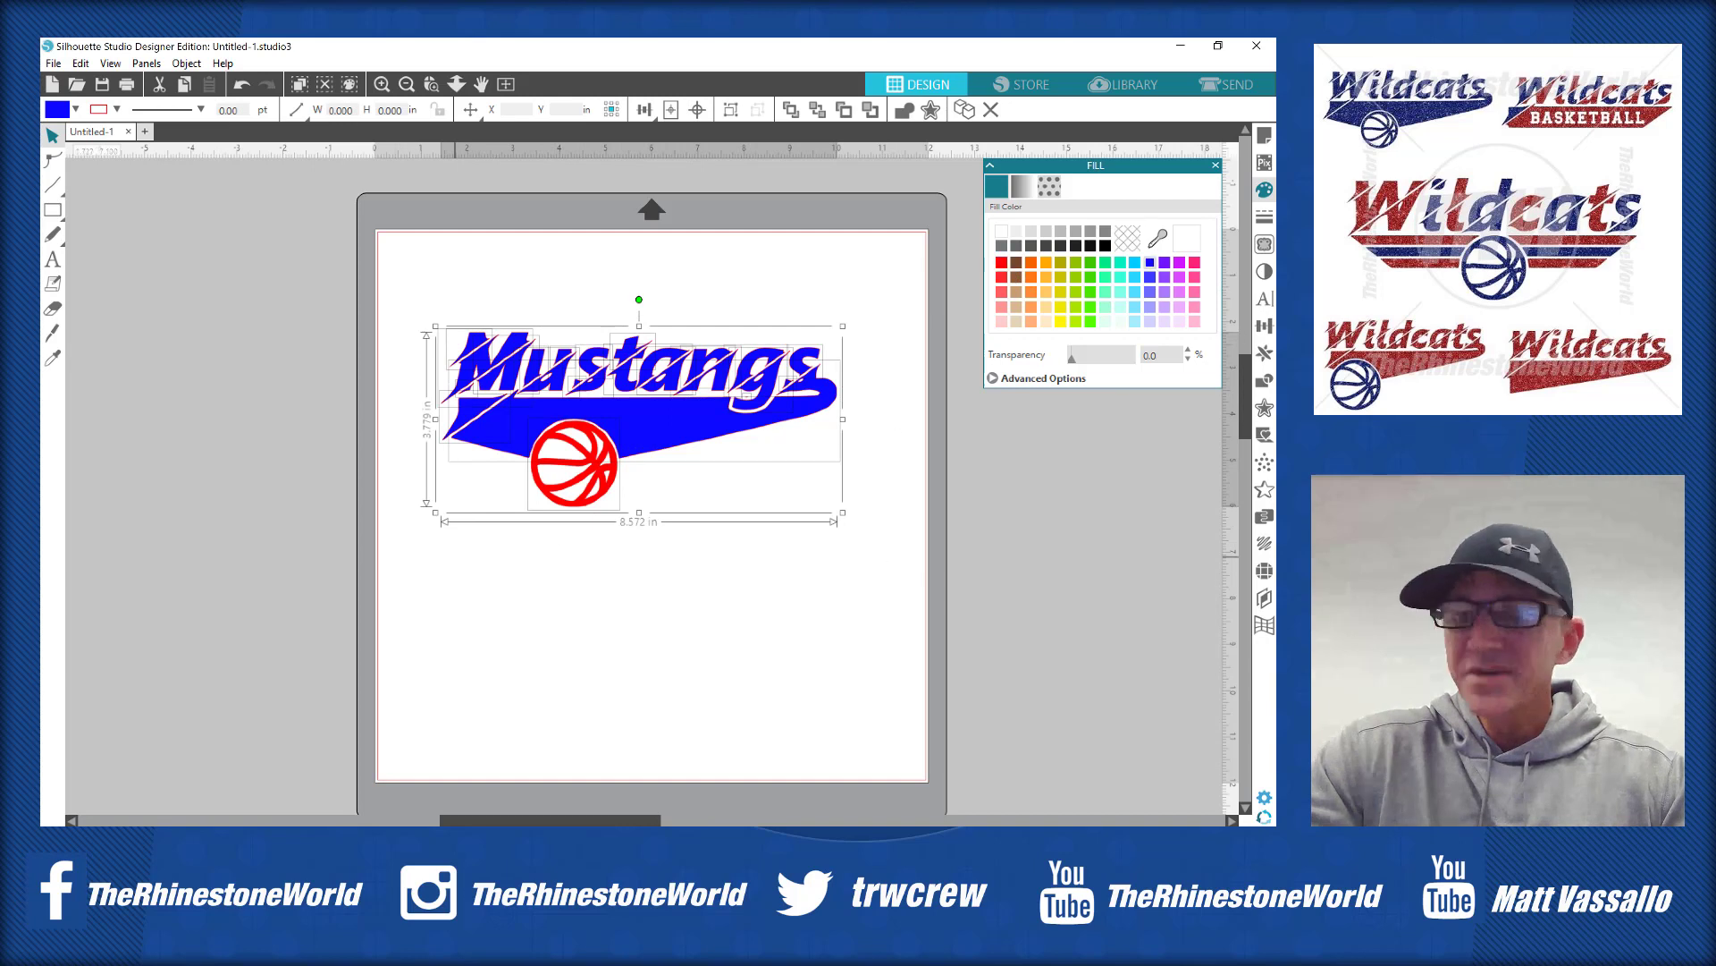
click(1263, 219)
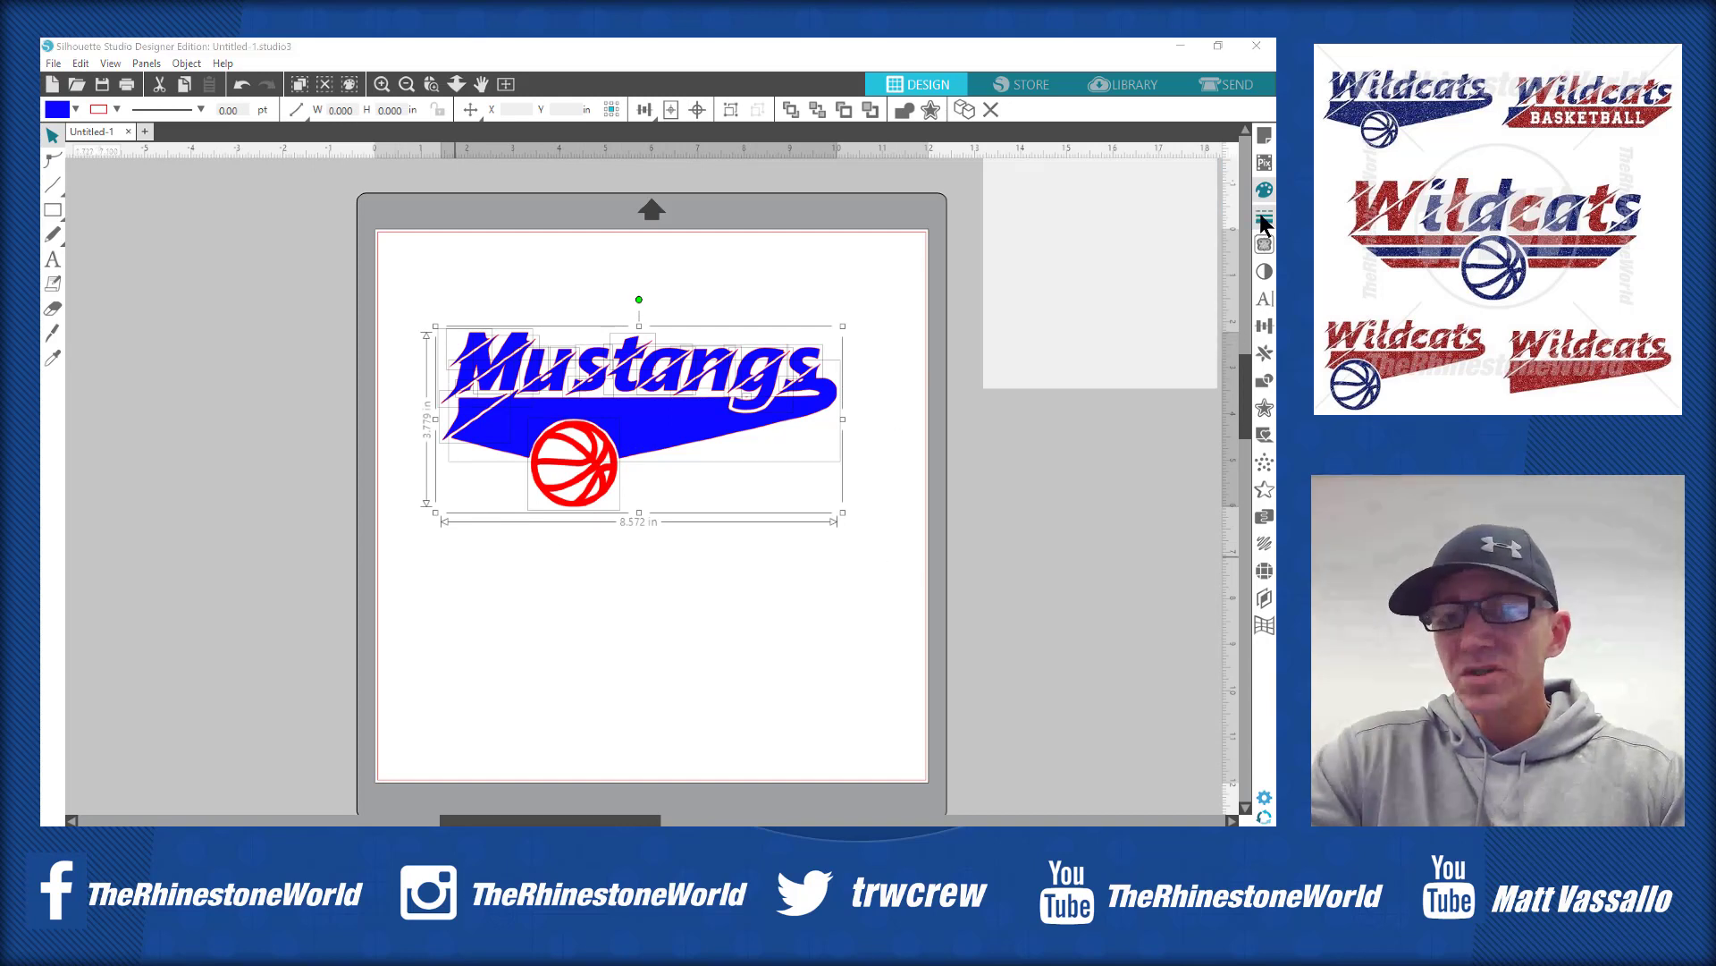
click(1023, 188)
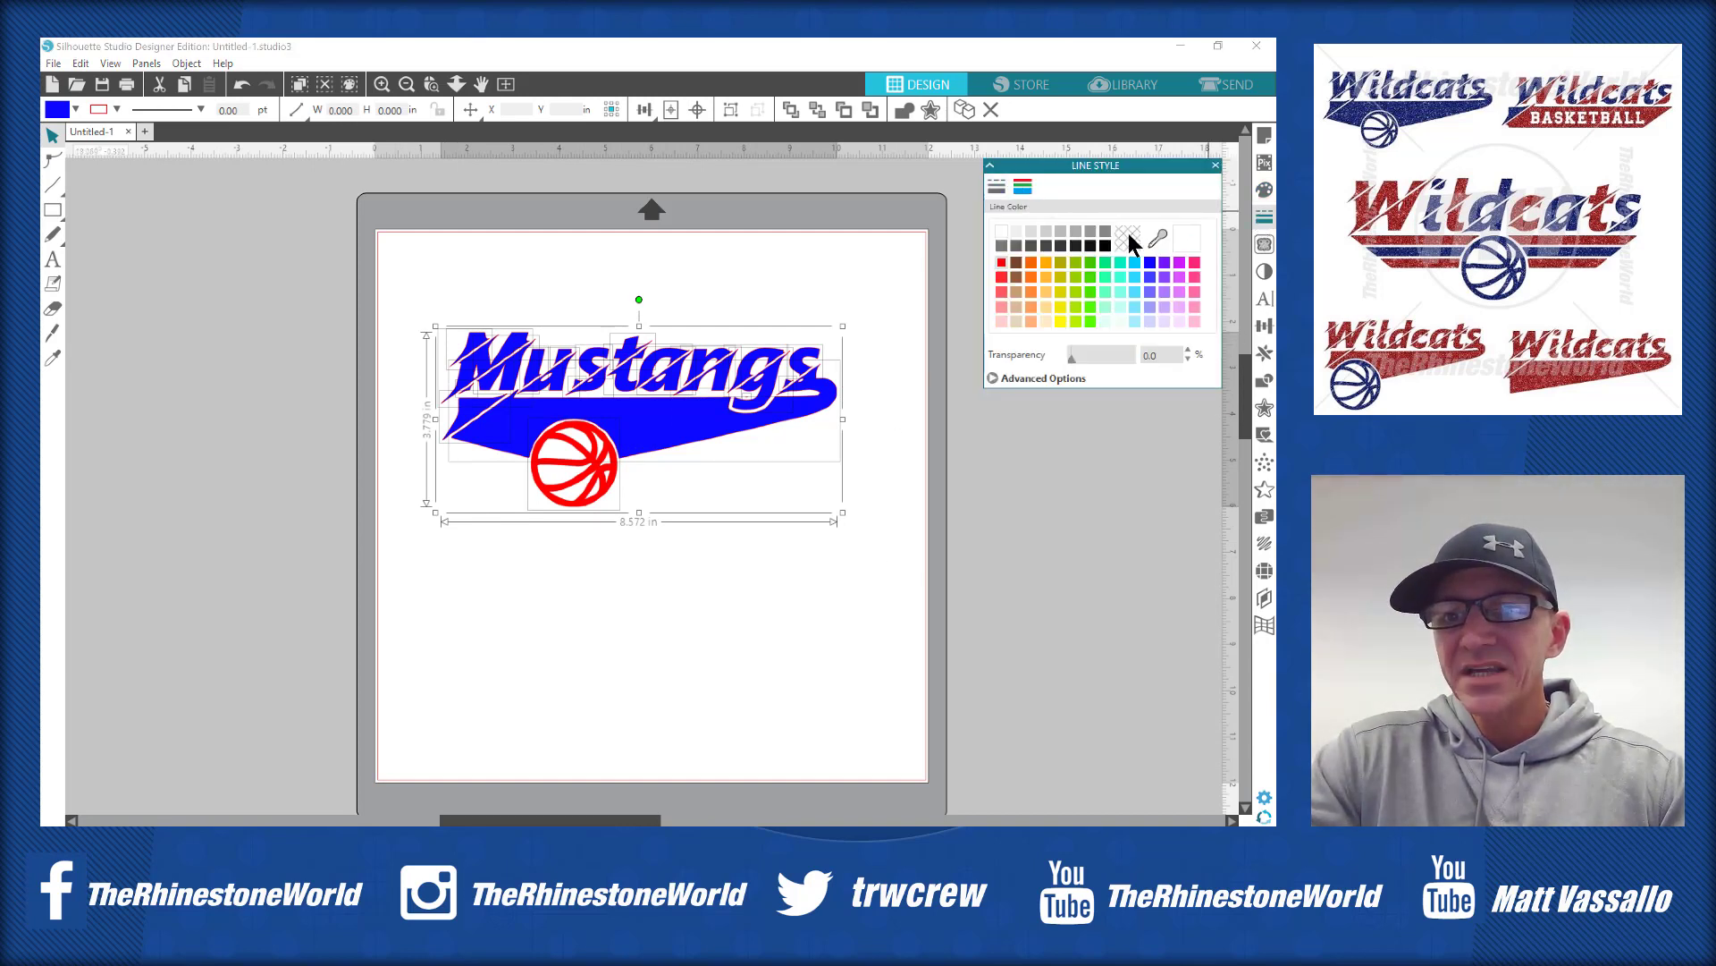
click(1126, 231)
click(791, 553)
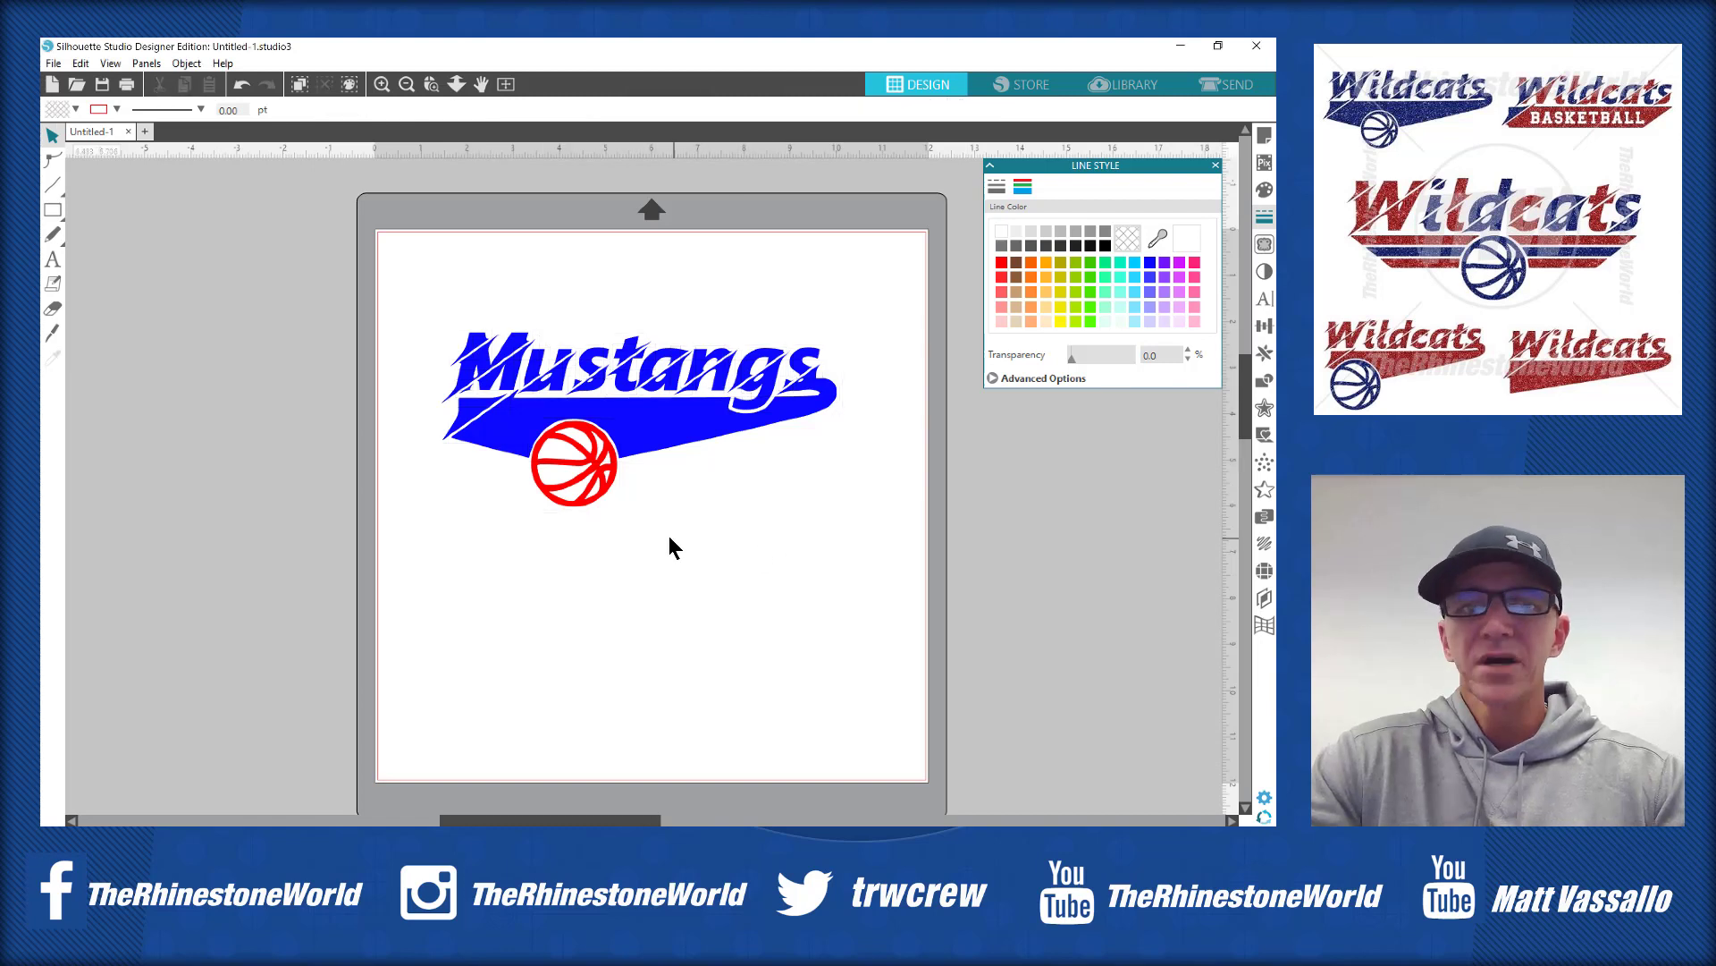